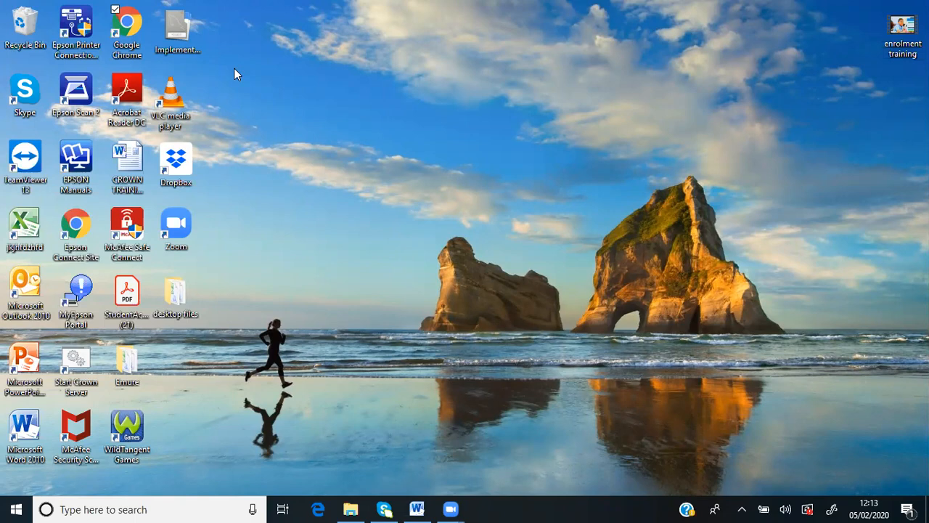
double_click(106, 67)
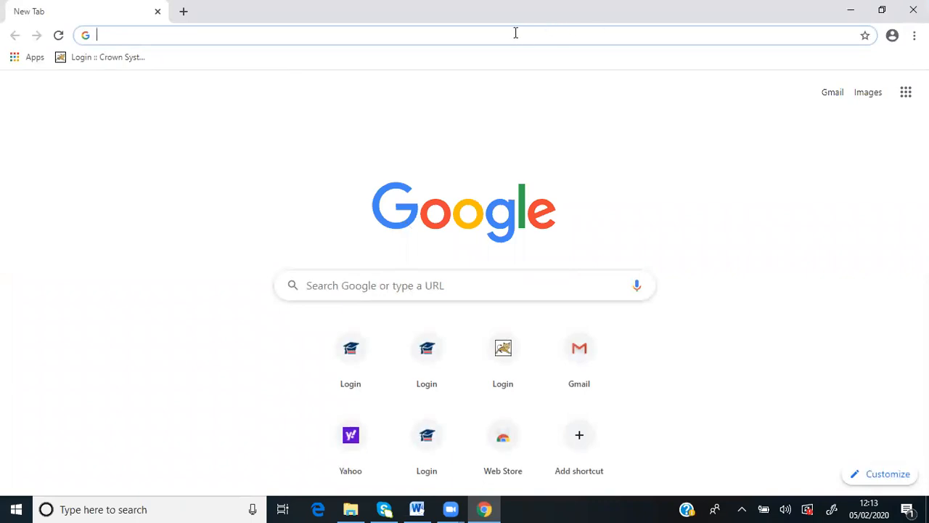
text(https://testing.crownsystem.co.uk/)
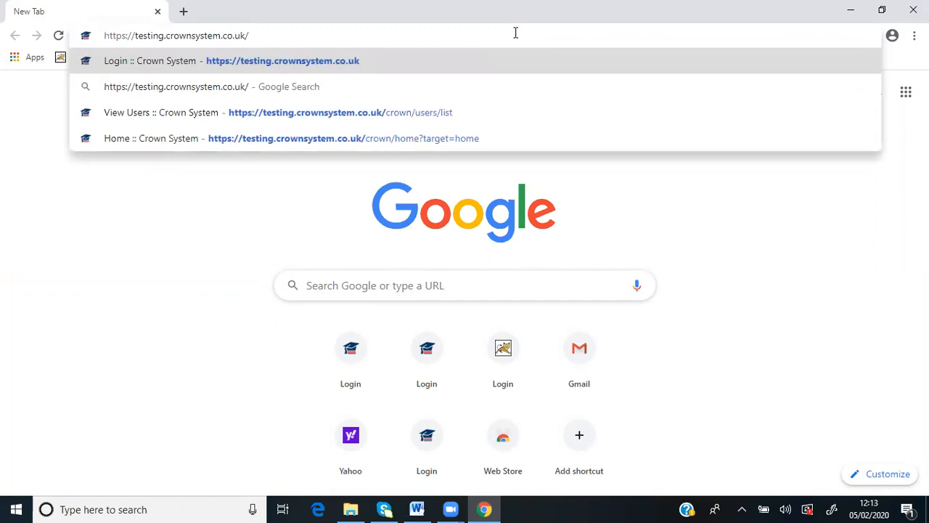
click(471, 54)
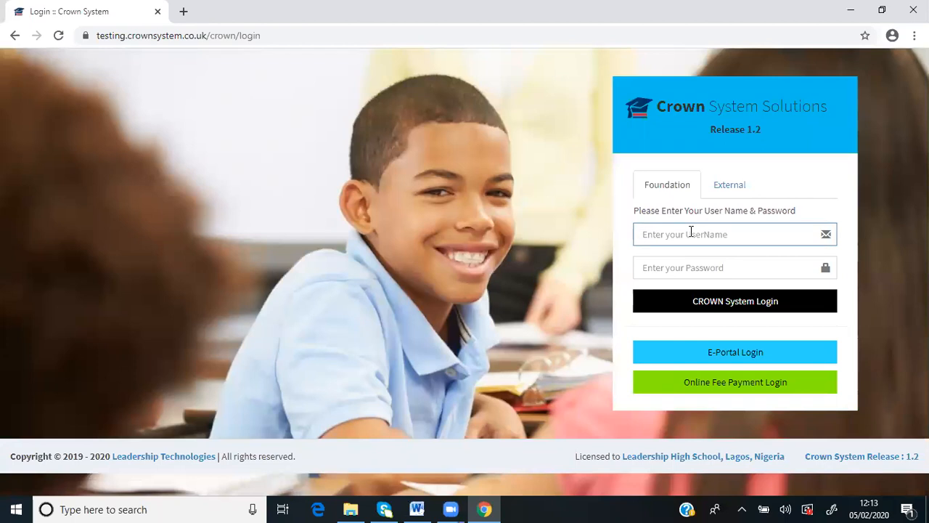
Step: Sign in to the CROWN System with the account's user name and password
text(vincent)
key(Tab)
text(••••••••••)
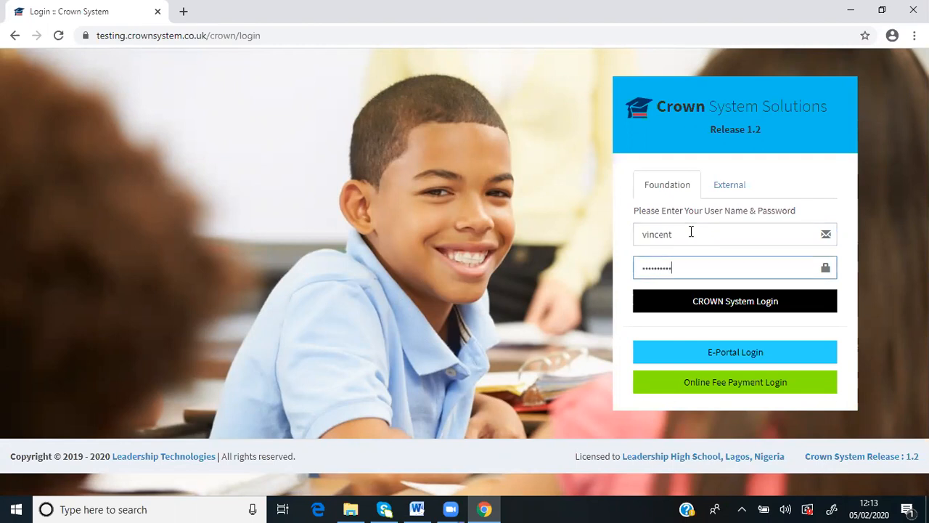
click(759, 310)
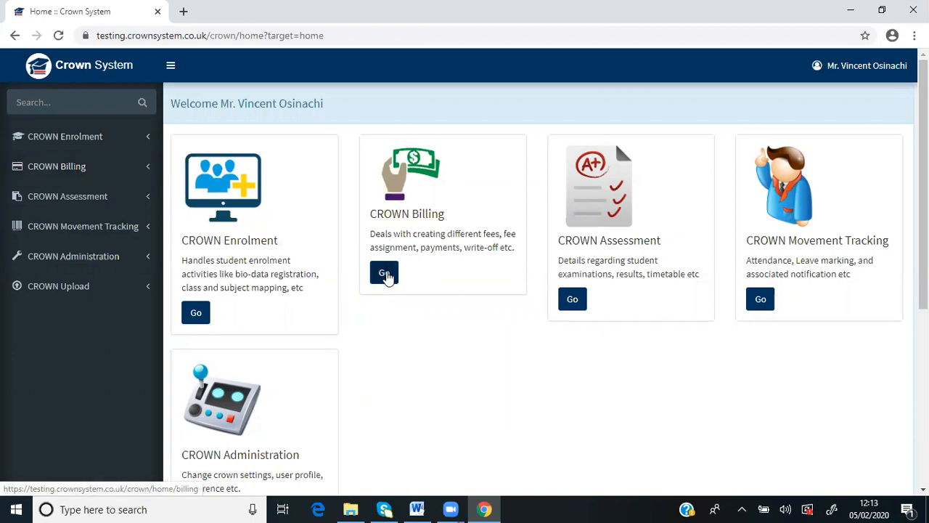
Step: Go to the CROWN Billing module and bring up the currency list from the billing static data for updating
click(385, 274)
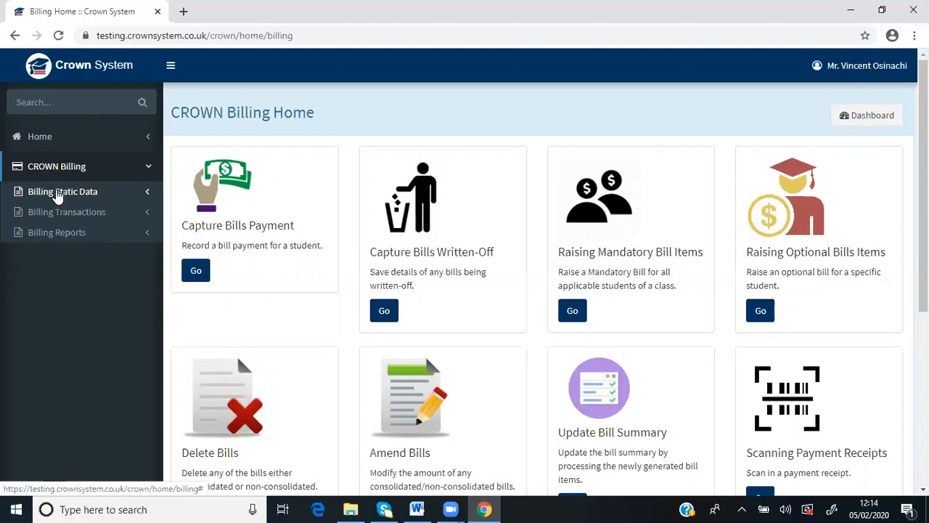
click(58, 194)
mouse_move(55, 212)
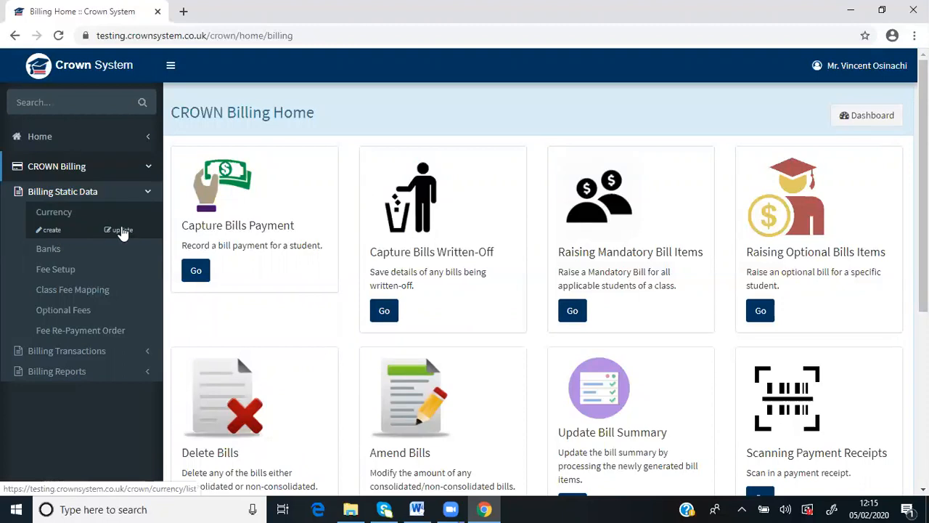
click(121, 230)
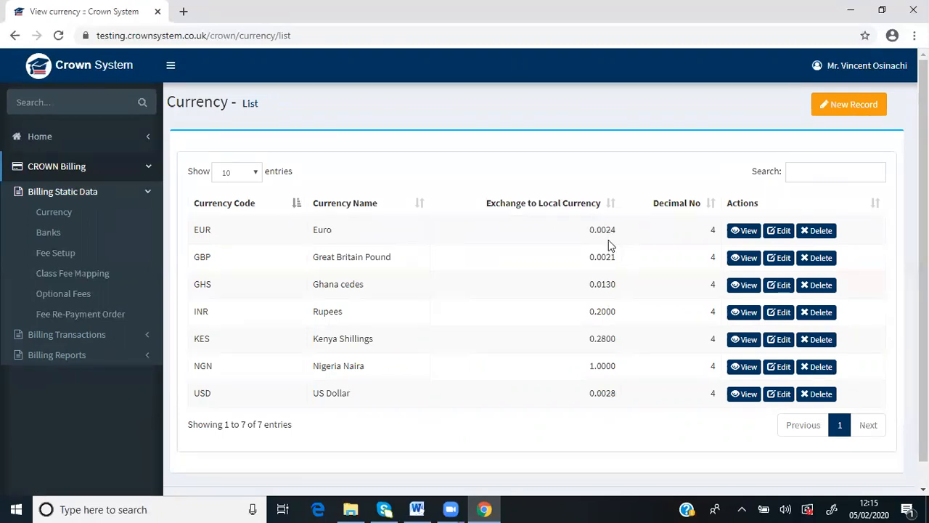
Step: Open the EUR currency record for editing and review its exchange rate, decimal number and currency name
click(782, 231)
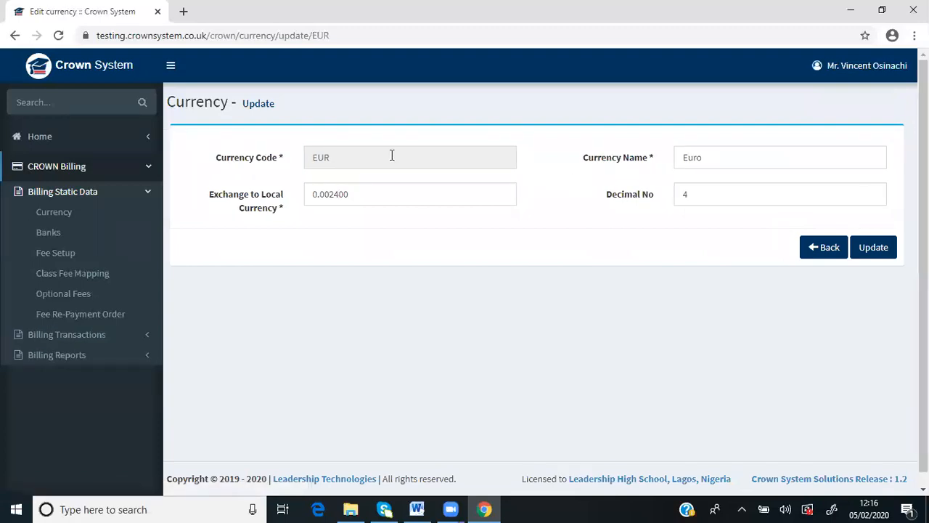
mouse_move(92, 214)
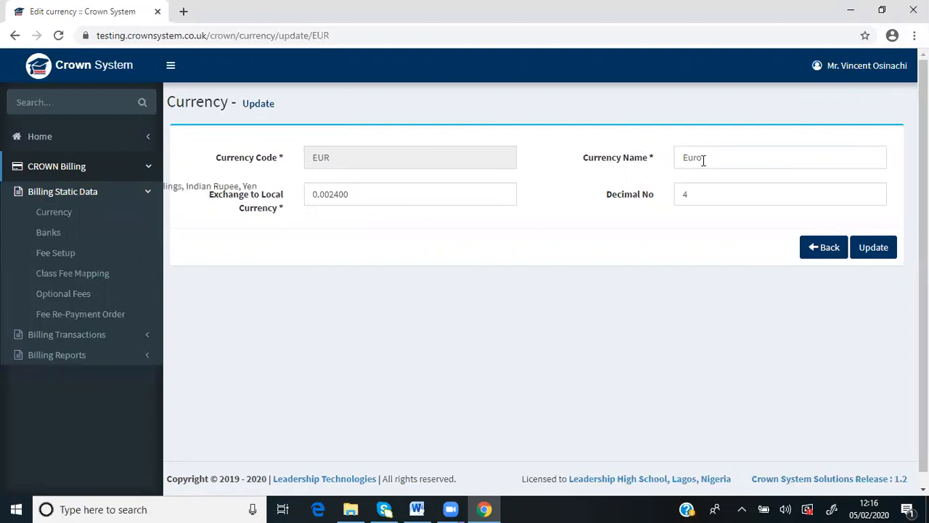
click(361, 194)
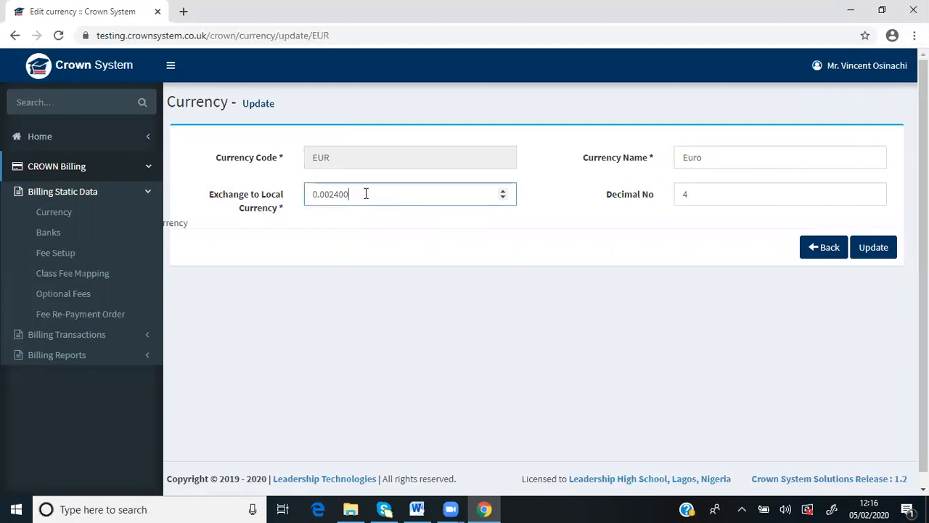
click(694, 196)
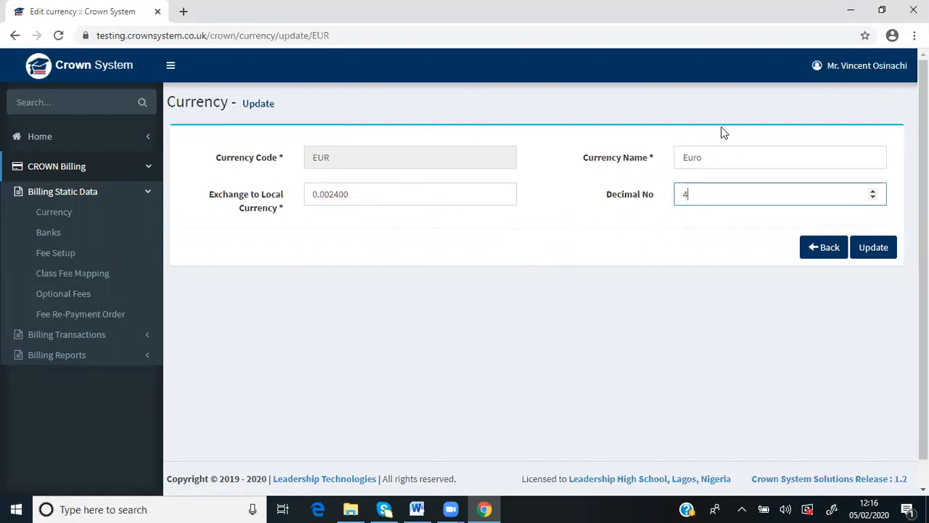
click(715, 157)
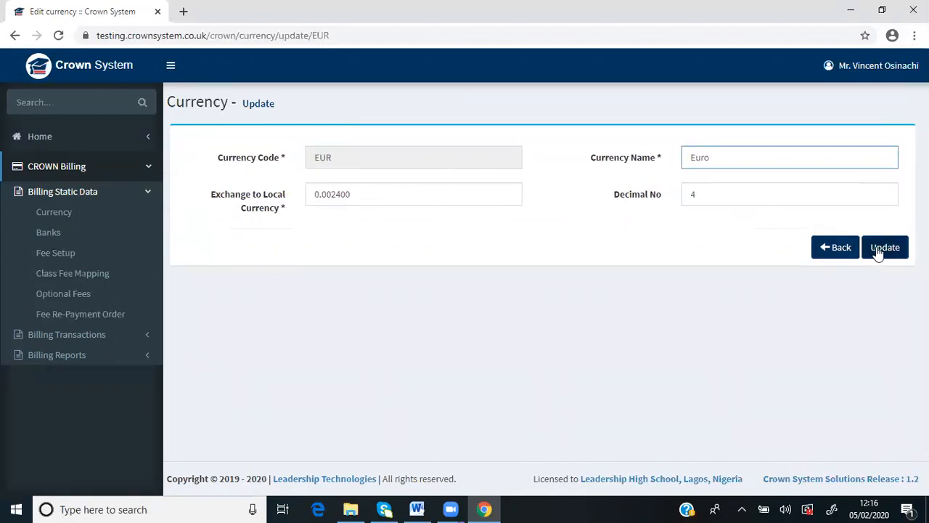
Step: Fill in a new currency record with code NGN, name Naira and an exchange to local currency of 1
click(43, 212)
click(51, 231)
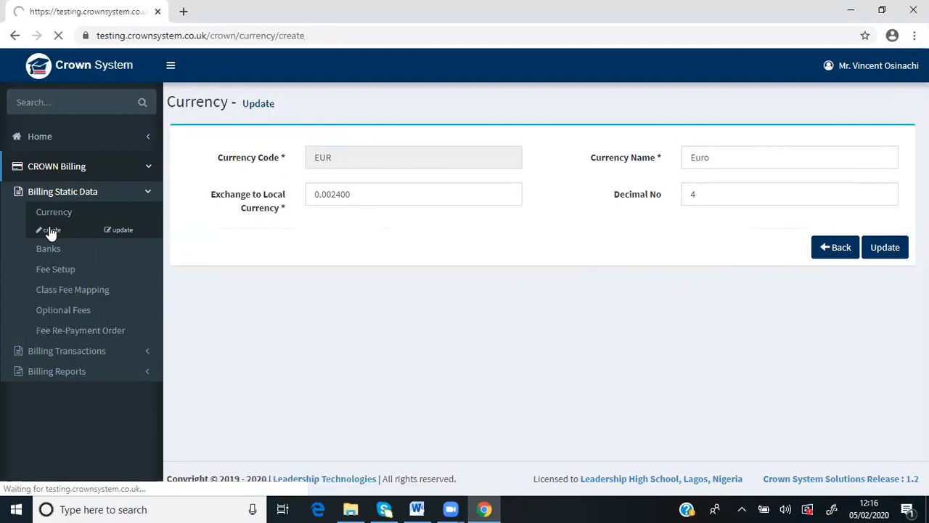
click(361, 159)
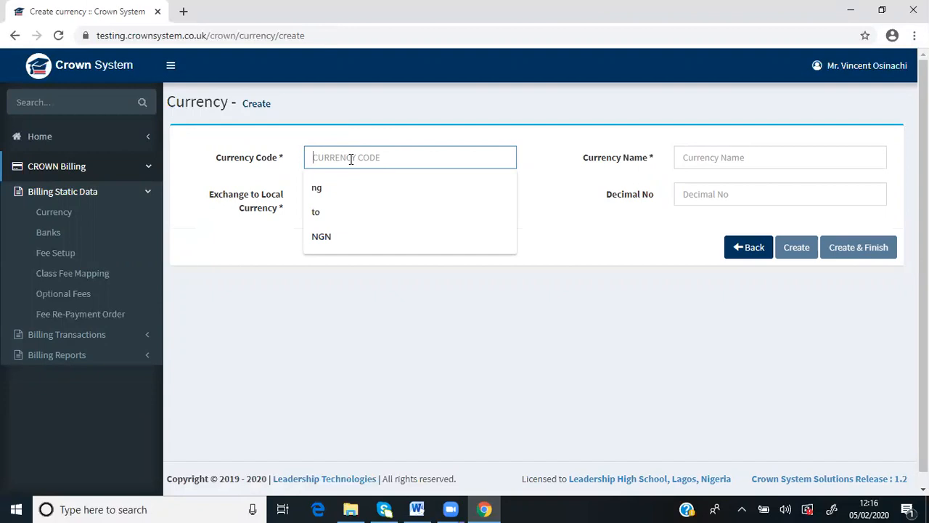
text(NGN)
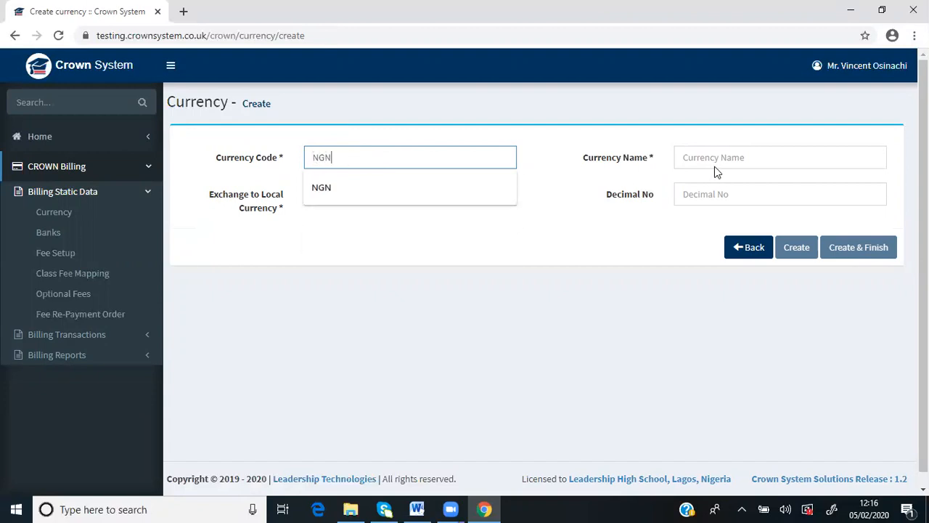
click(715, 159)
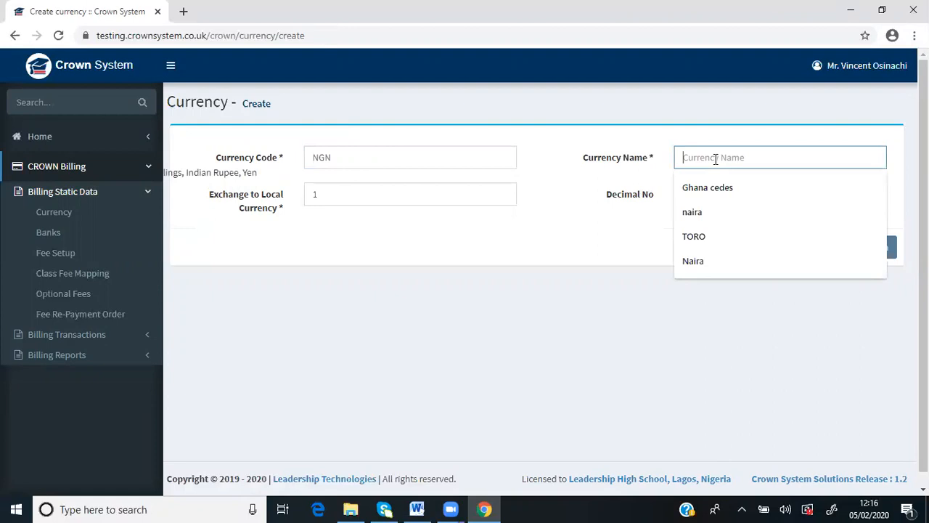
text(Naira)
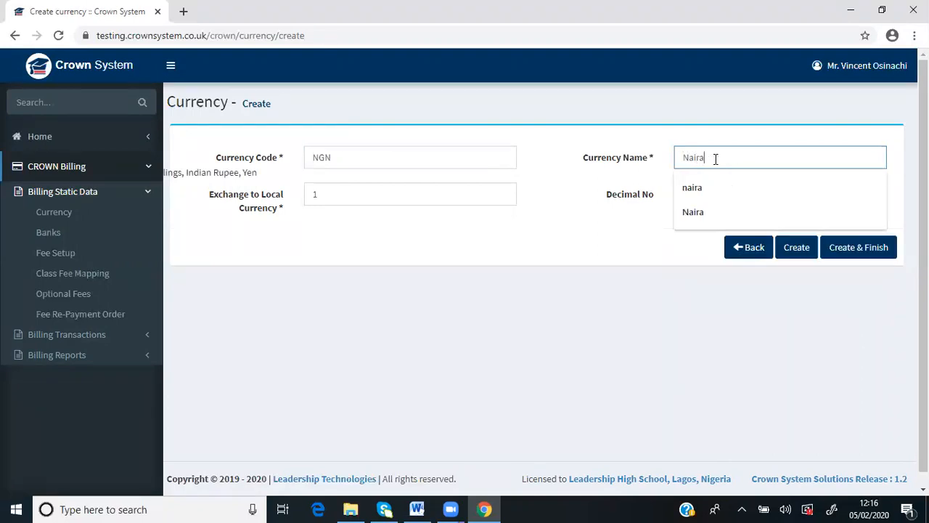
click(645, 263)
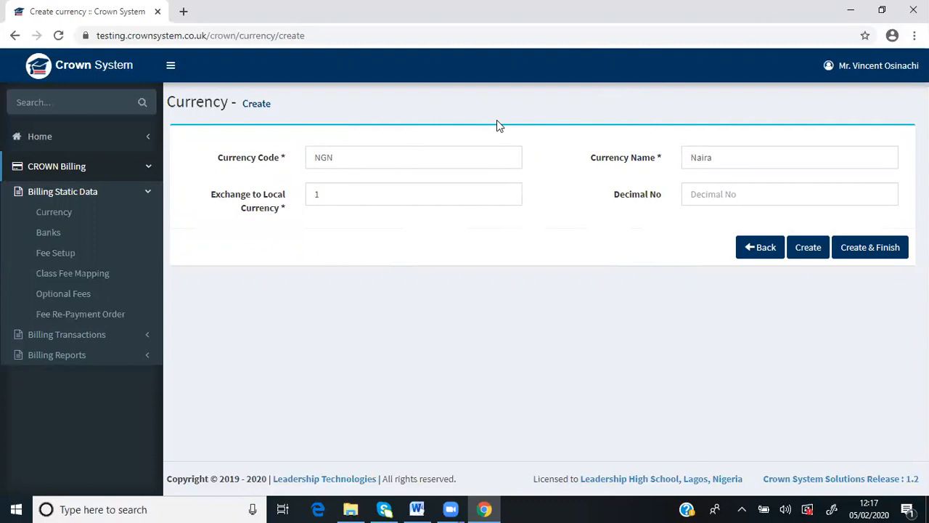
click(319, 194)
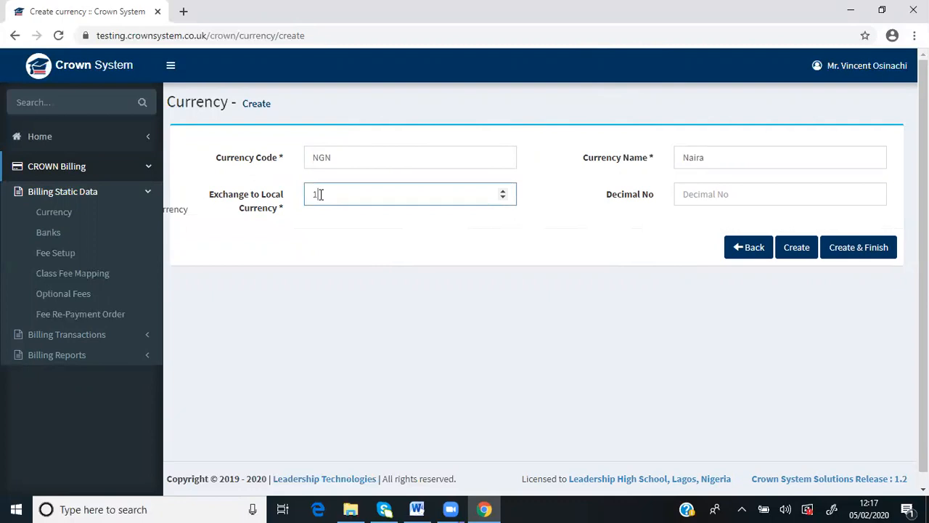
click(338, 158)
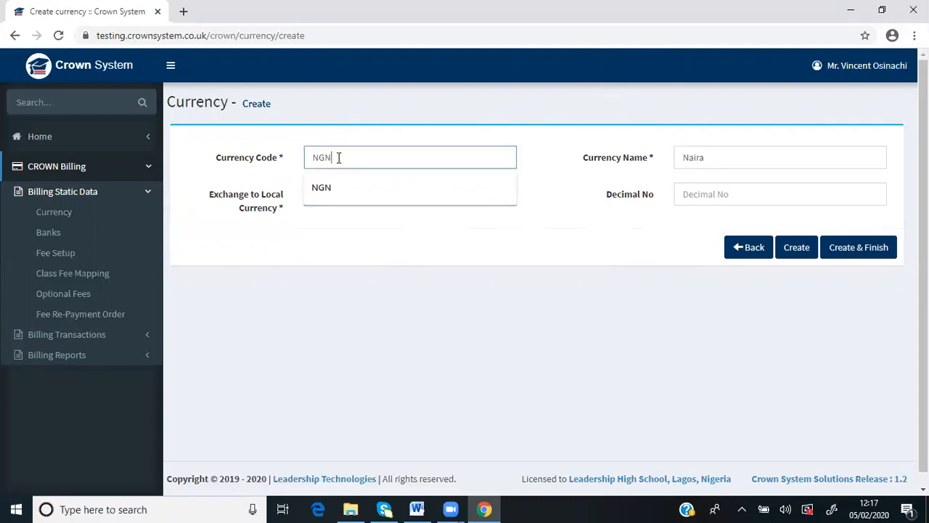
click(299, 253)
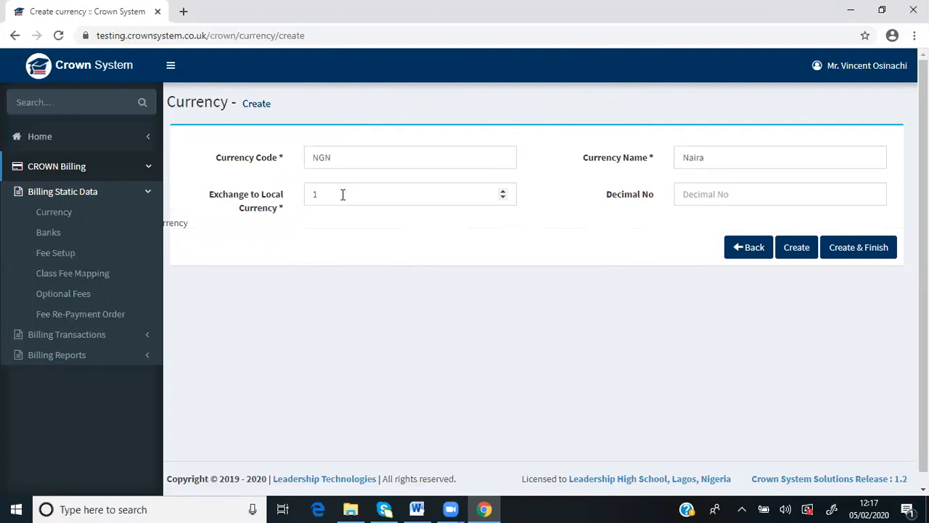
click(705, 194)
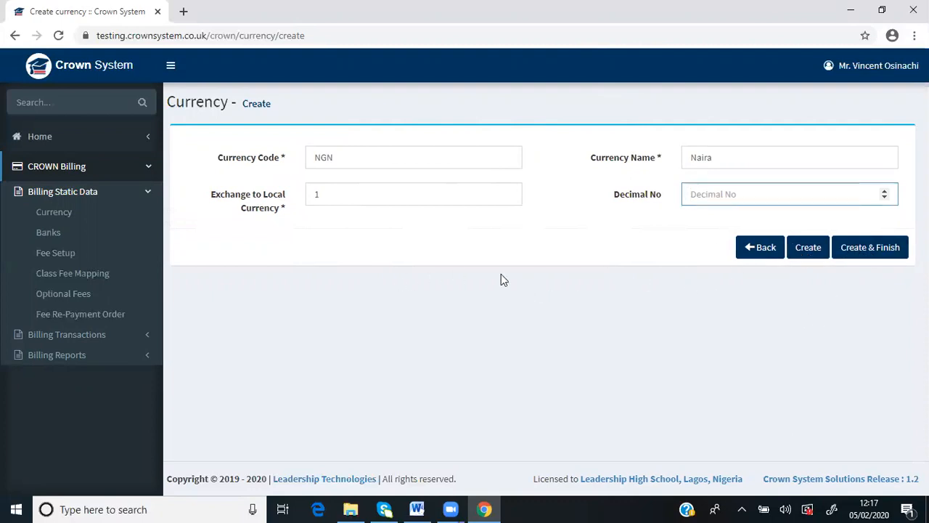
Step: Start a new bank record with bank code GTB01, bank name "Guaraty Trust bank" and swift code 000876
mouse_move(81, 214)
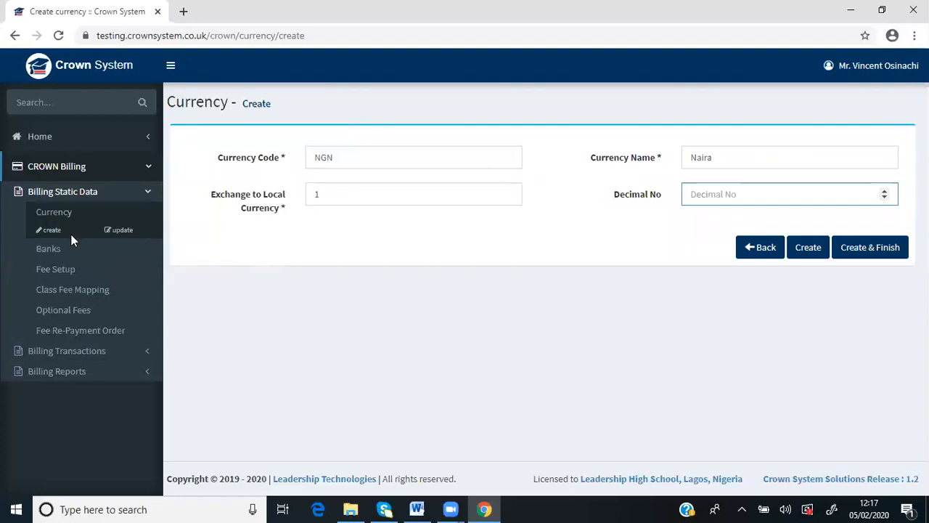
mouse_move(67, 247)
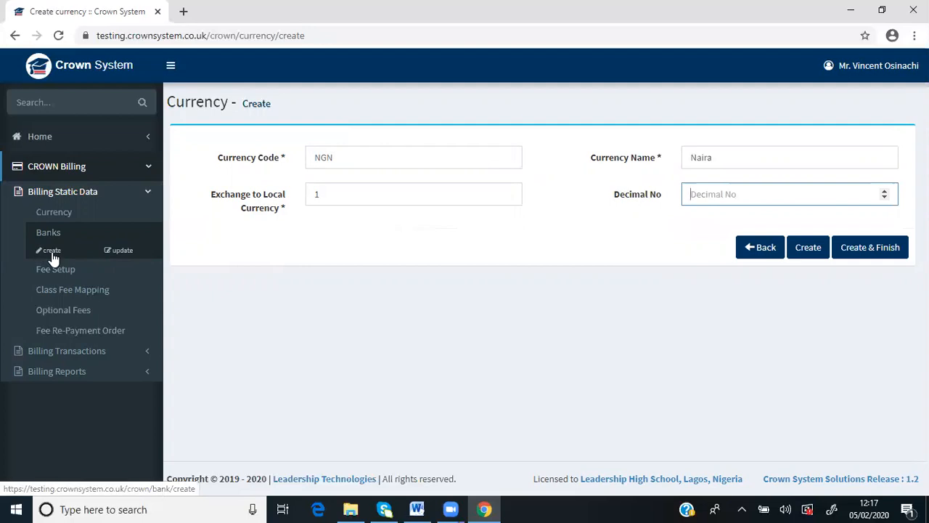
click(52, 255)
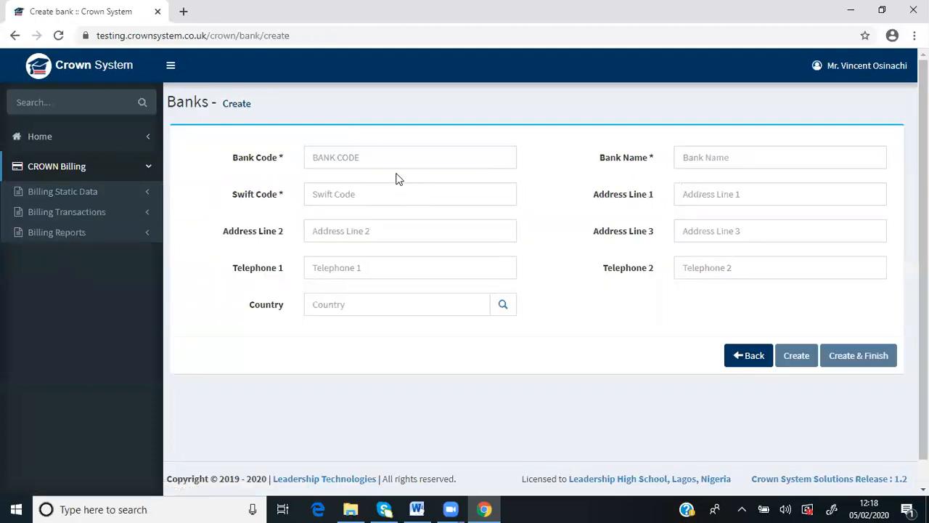
click(394, 159)
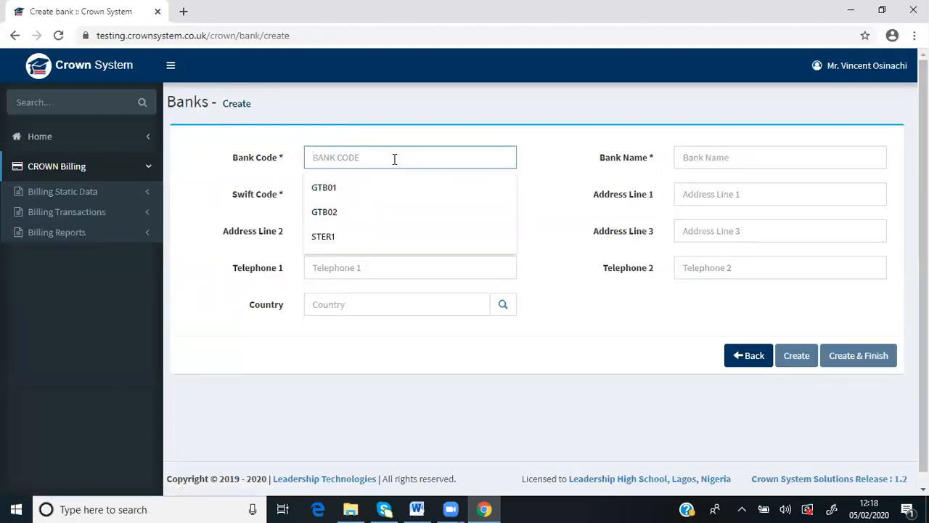
click(347, 186)
click(693, 155)
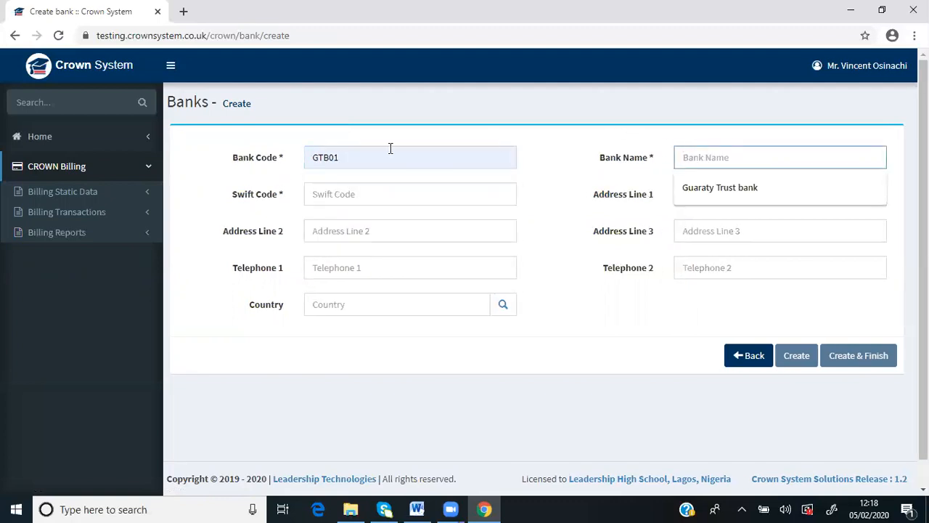
click(703, 188)
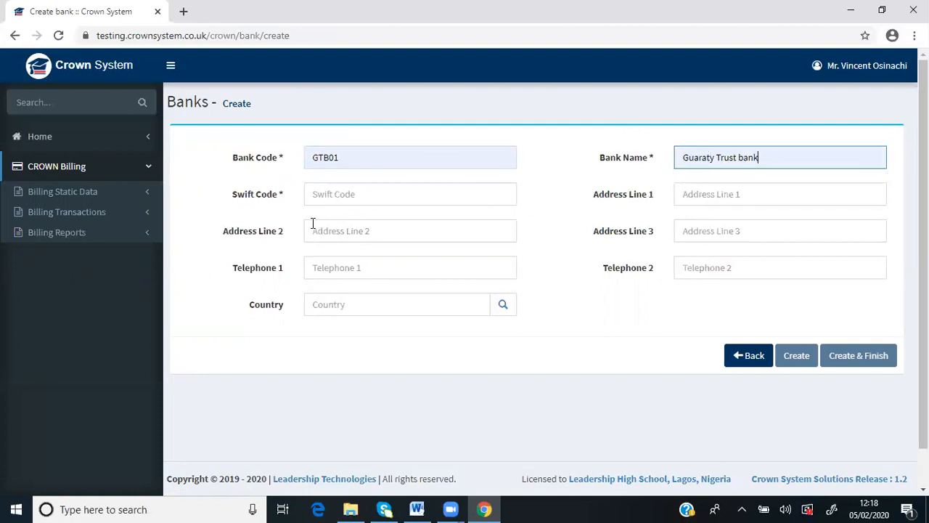
click(324, 194)
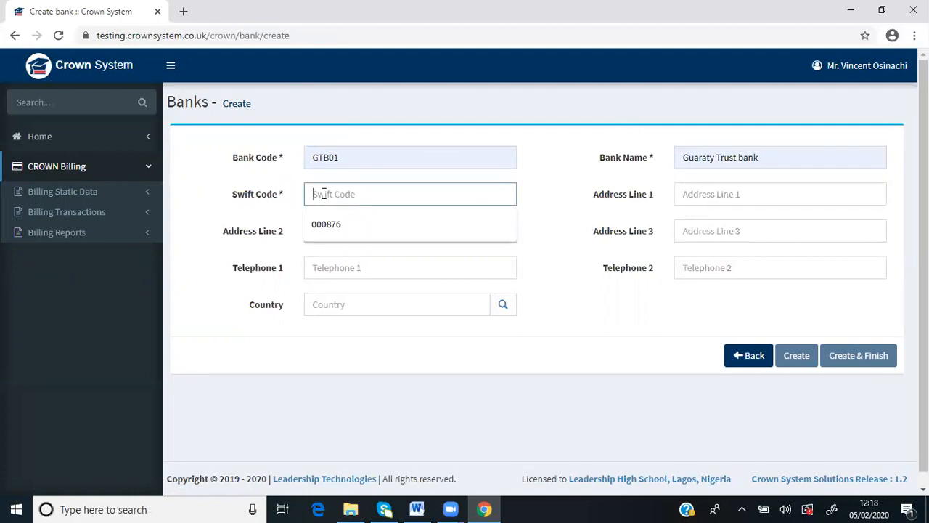
click(328, 223)
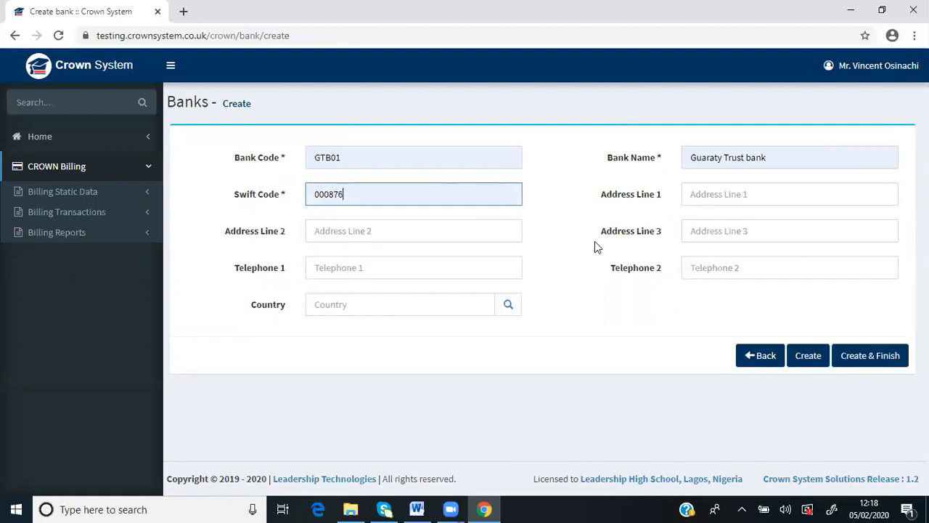
Step: Fill in address lines 1 and 2 of the new bank record with the bank's address
click(750, 195)
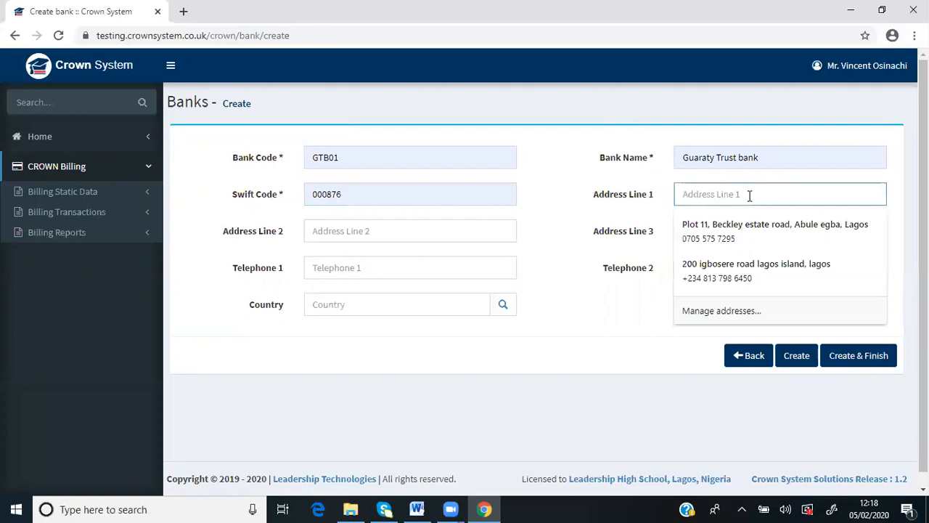
text(kjhfnfkfklfl)
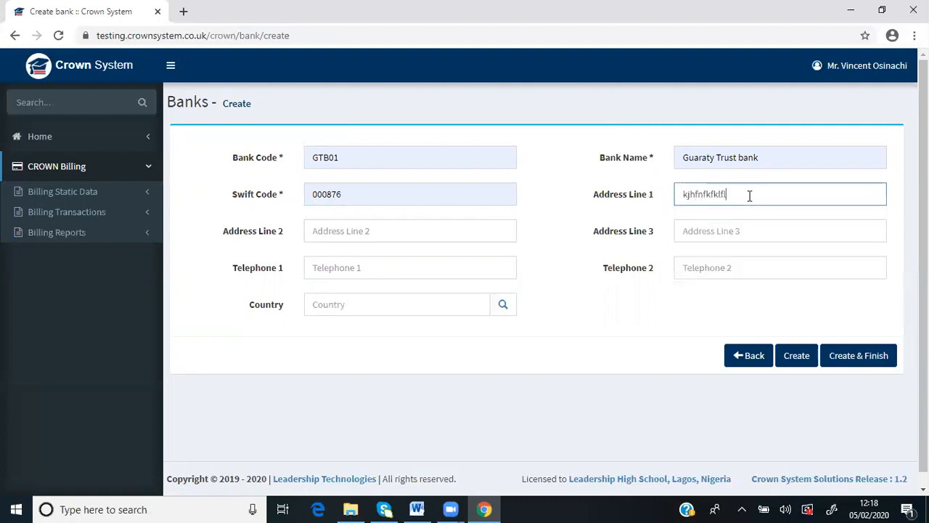
click(403, 238)
text(mfif fkkf)
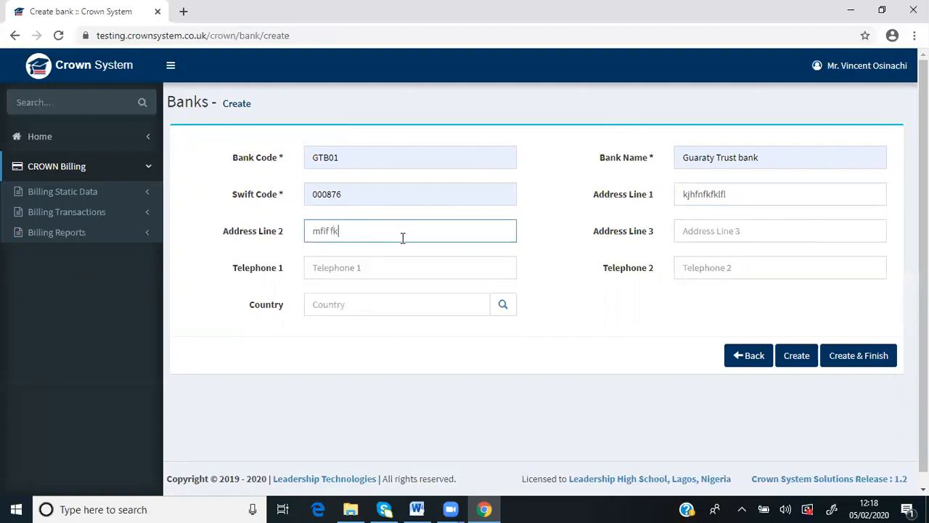
click(704, 233)
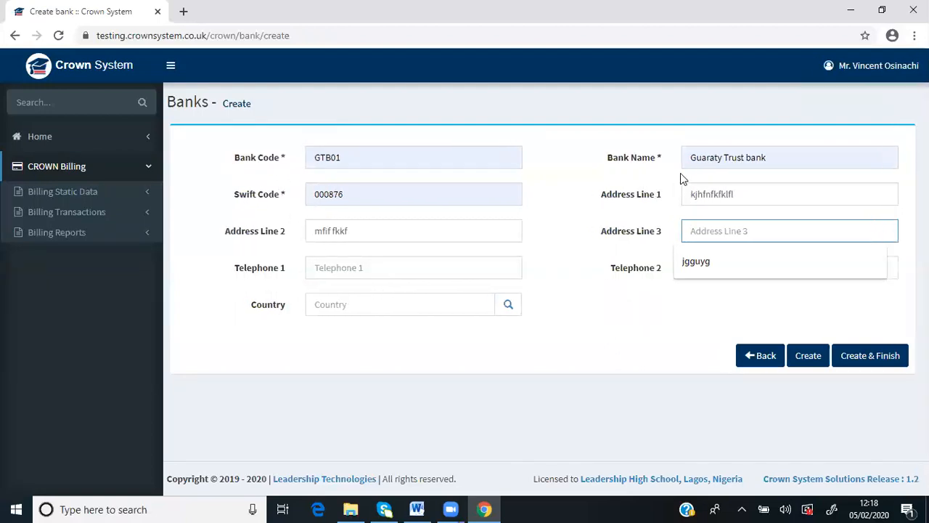
Step: Enter the bank's contact details in Telephone 1 and Telephone 2, leaving address line 3 empty
click(354, 268)
text(09873)
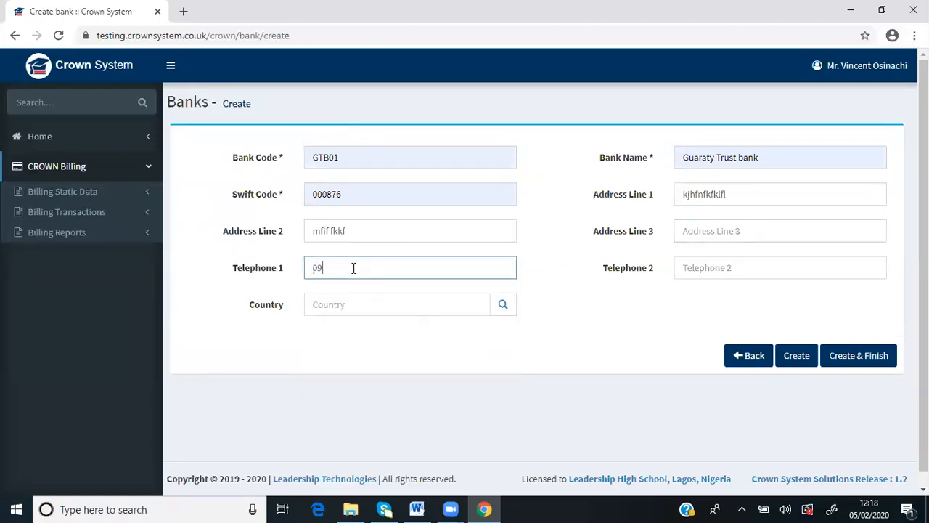
click(726, 239)
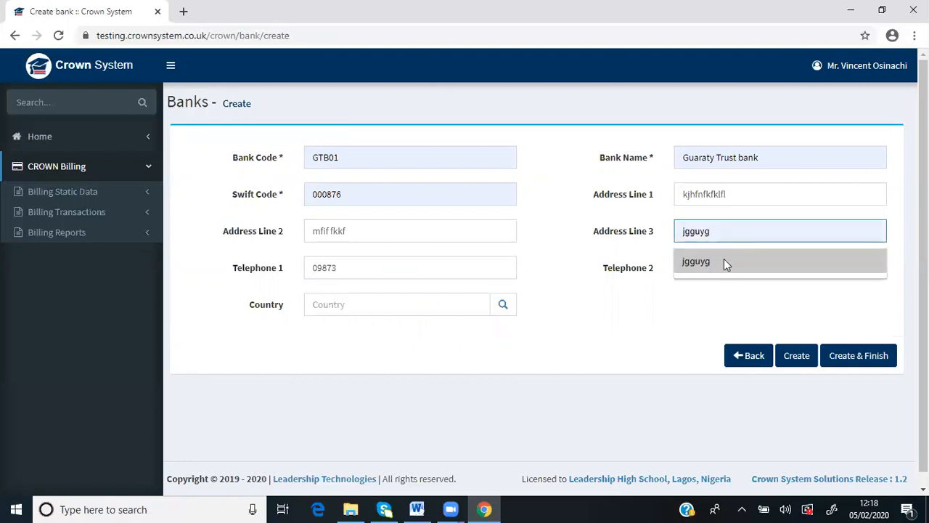
click(612, 336)
click(744, 268)
text(iru)
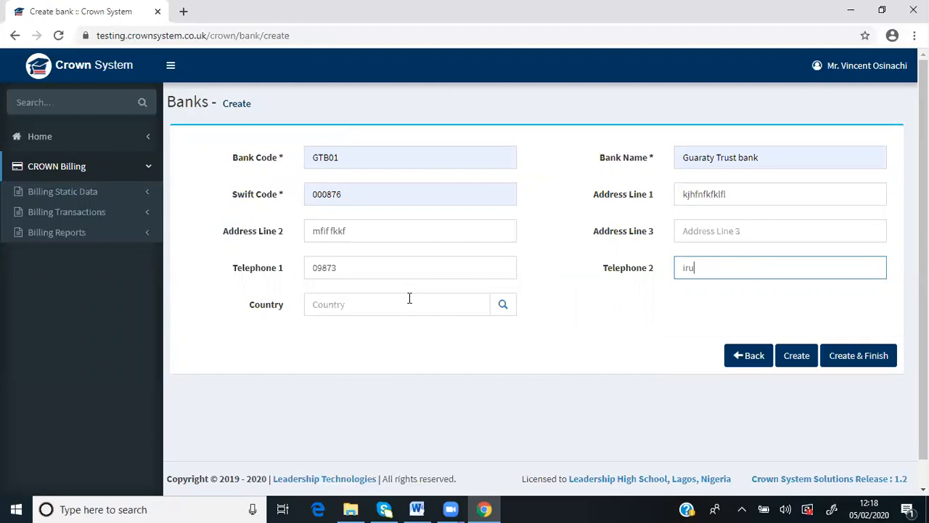
Step: Choose United Kingdom (GB) as the bank's country and create the bank record
click(506, 308)
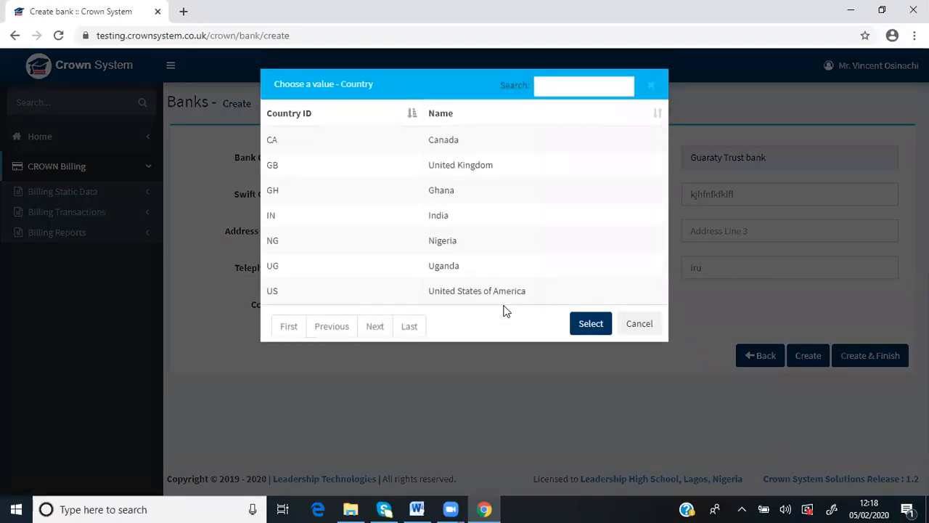
click(448, 167)
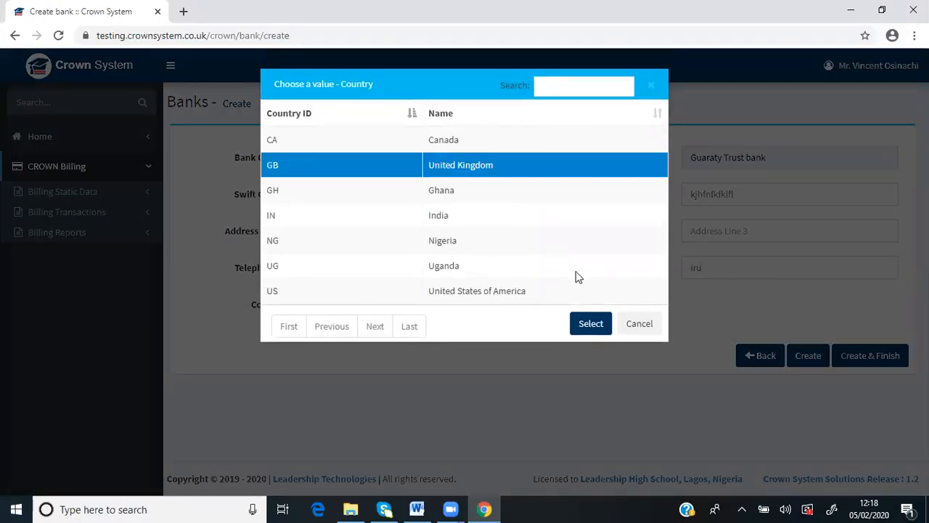
click(592, 324)
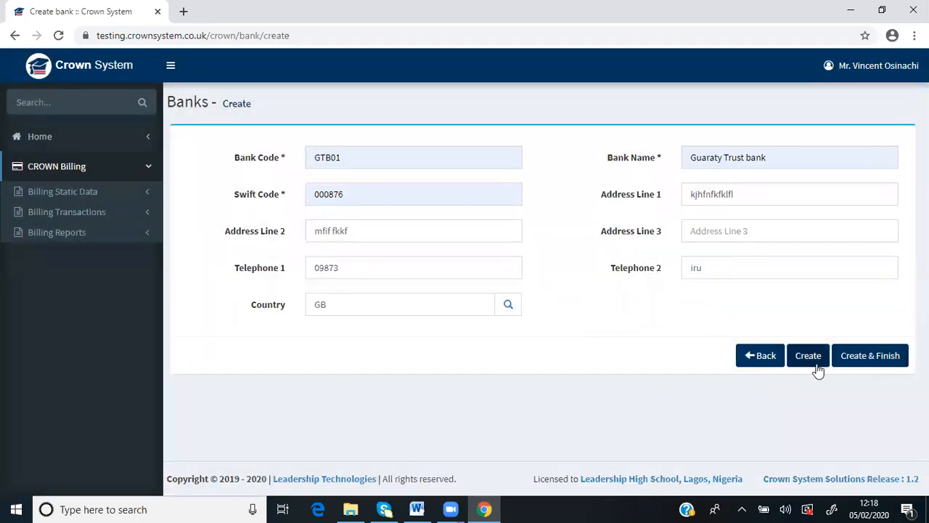
click(808, 355)
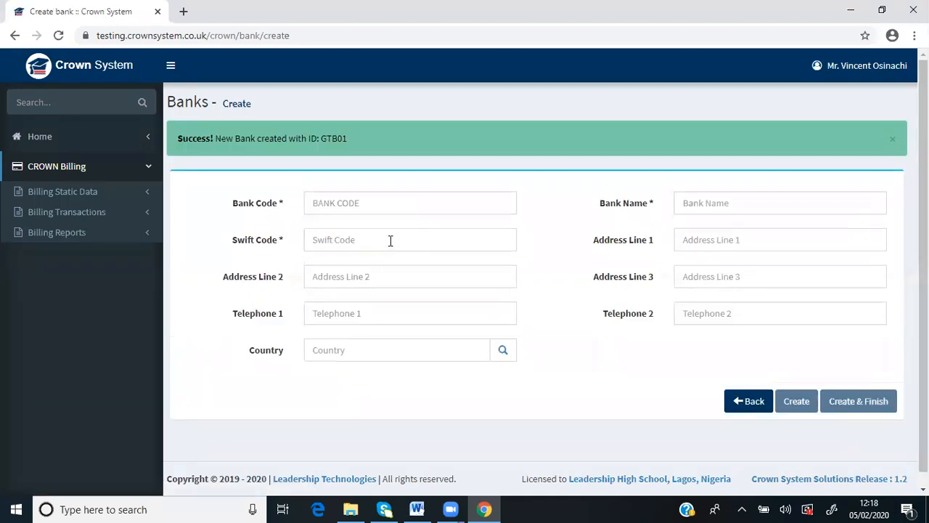
Step: Return to the bank list, view the full details of the GTB01 record and go back to the list
click(756, 407)
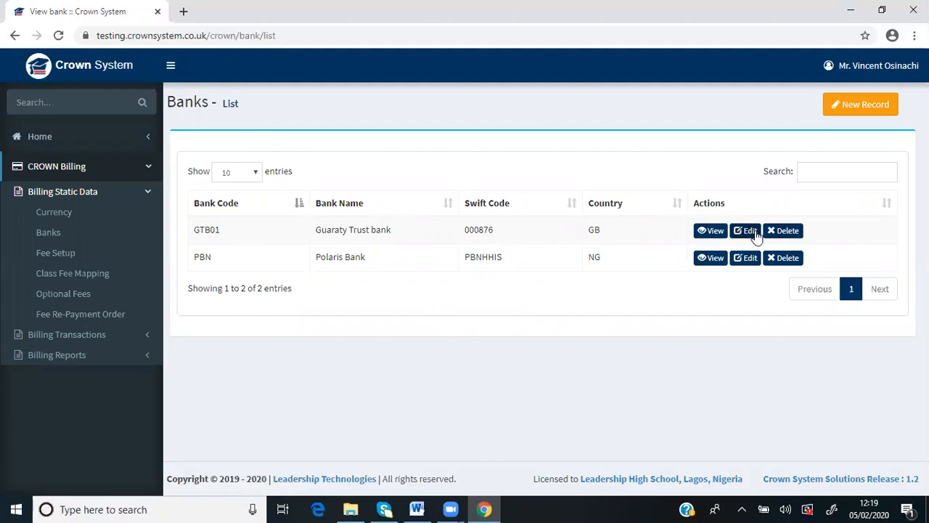
click(711, 231)
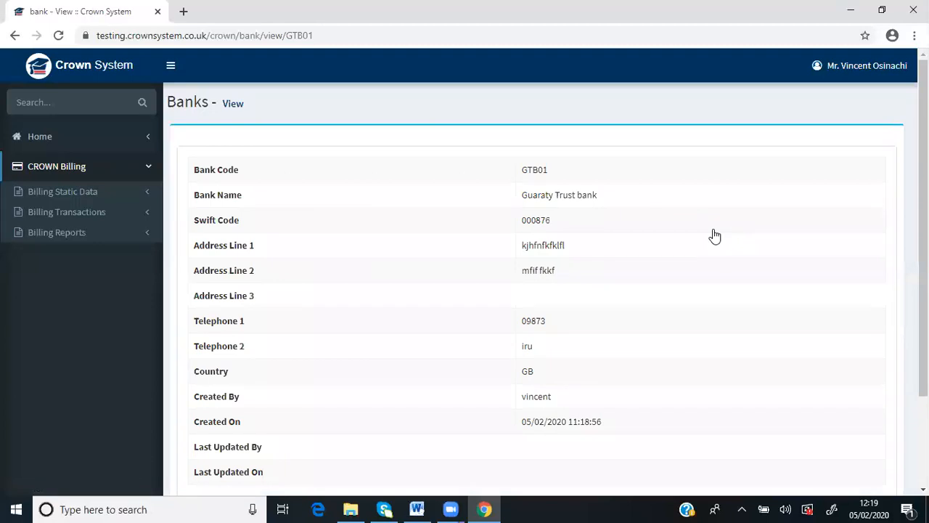
scroll(715, 236, down, 3)
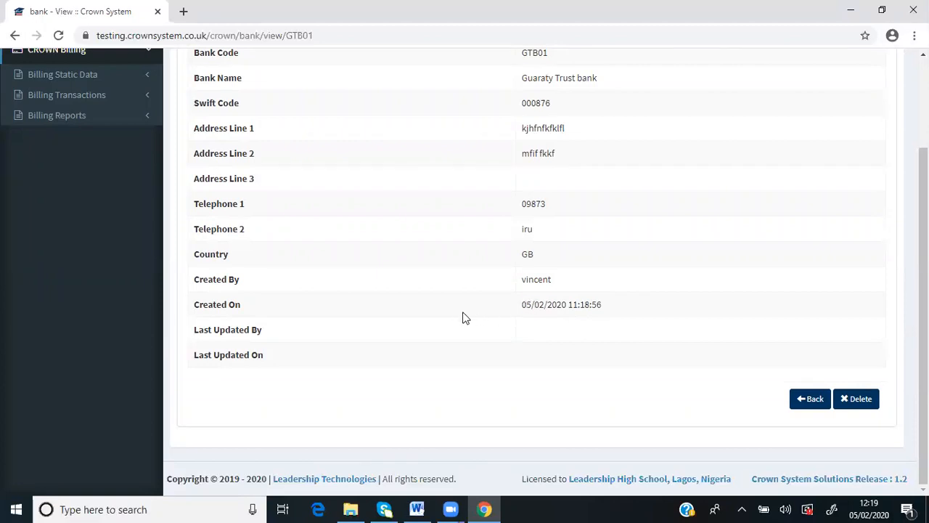
scroll(465, 317, up, 2)
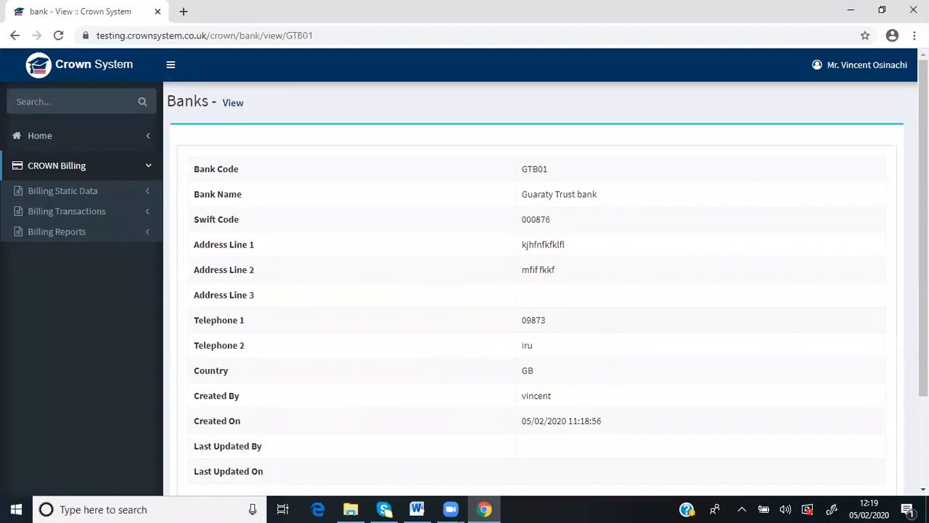
scroll(464, 317, down, 1)
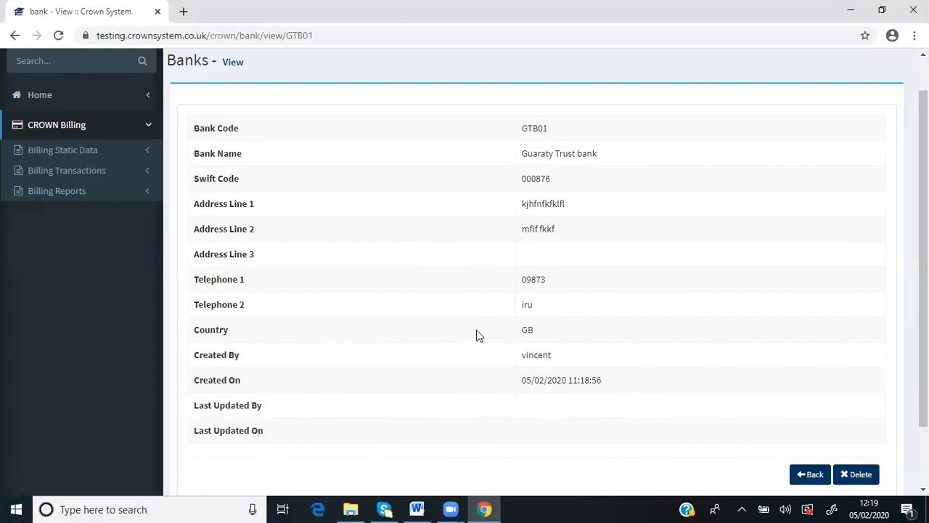
click(811, 474)
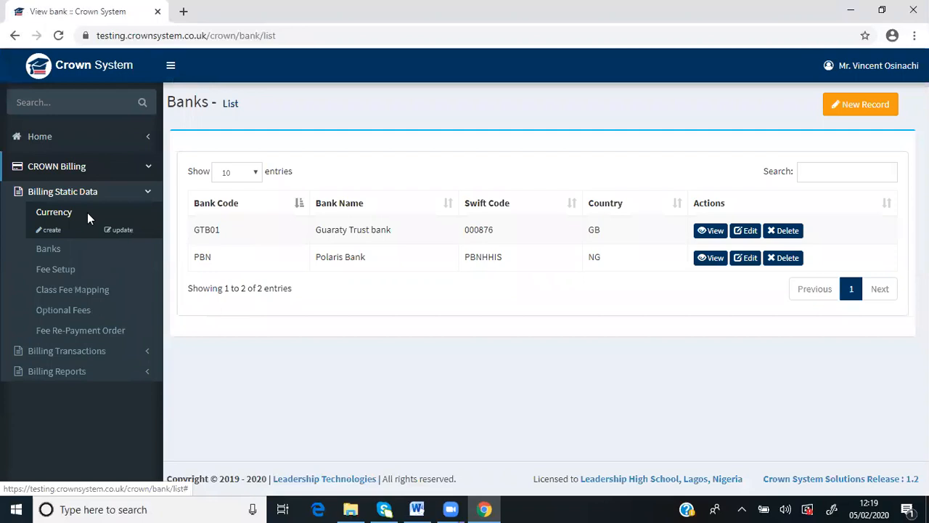
Step: Bring up the fee setup list for updating and look through the fees on all three pages, returning to page 1
mouse_move(51, 271)
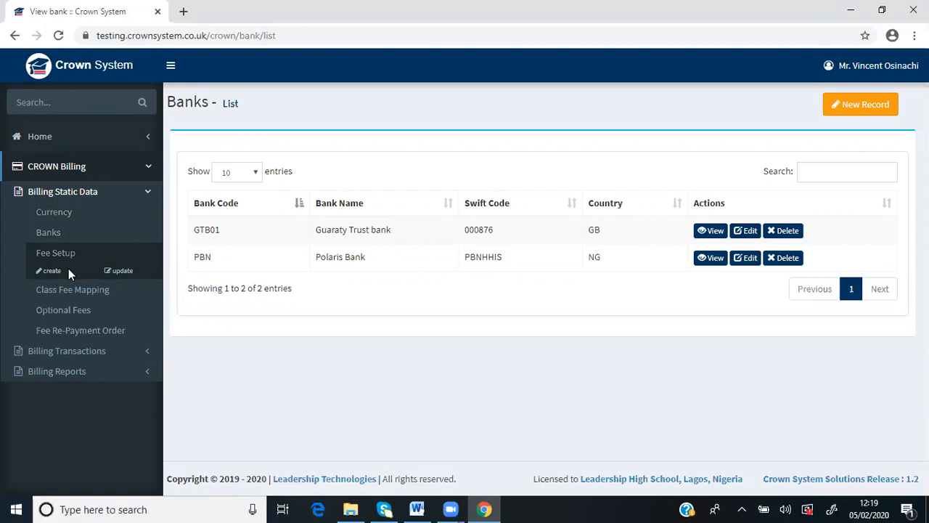
click(122, 273)
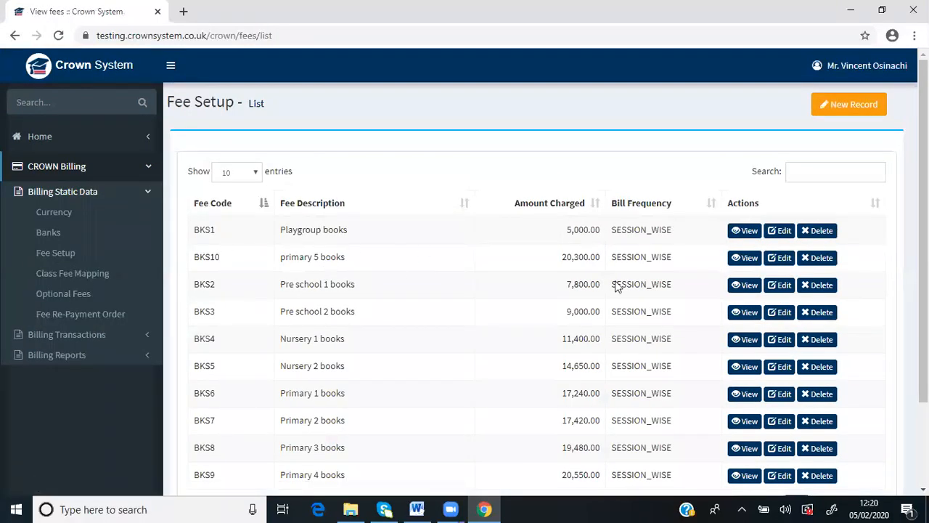
scroll(922, 294, down, 3)
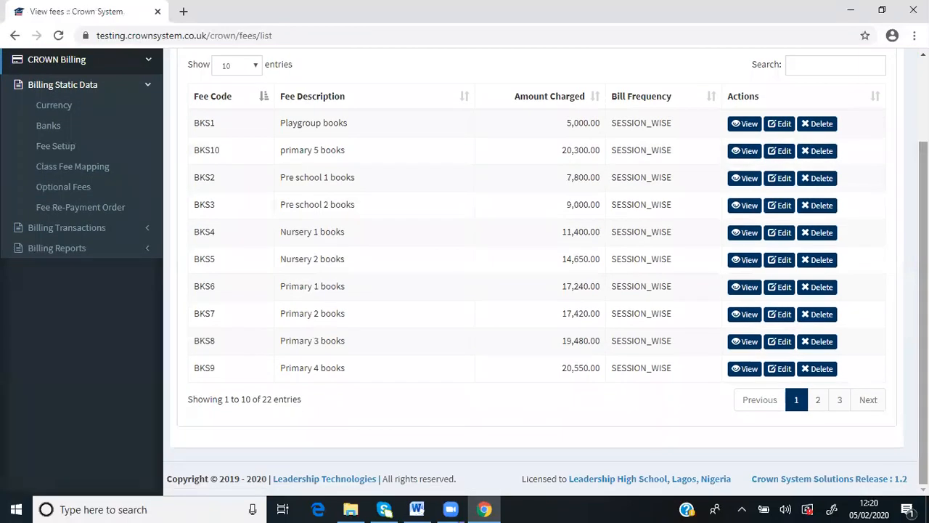
scroll(923, 294, up, 3)
scroll(799, 368, down, 2)
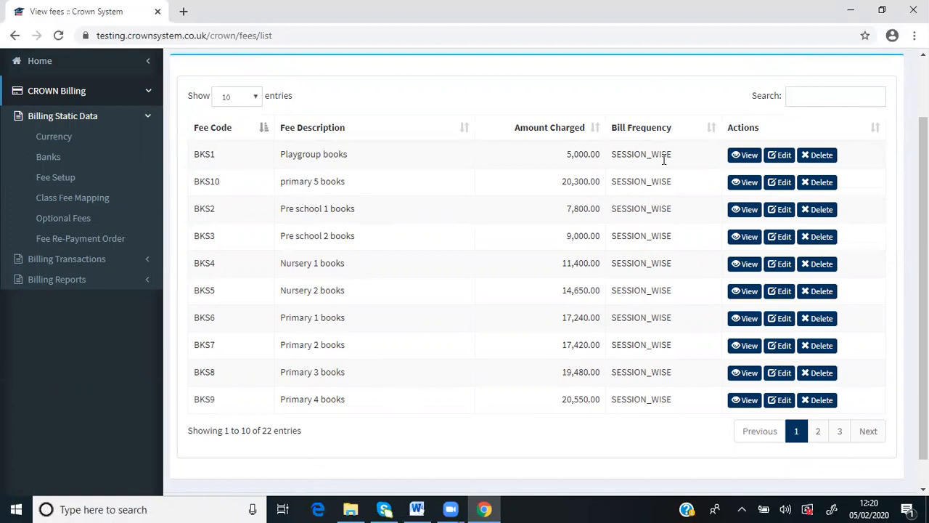
click(819, 433)
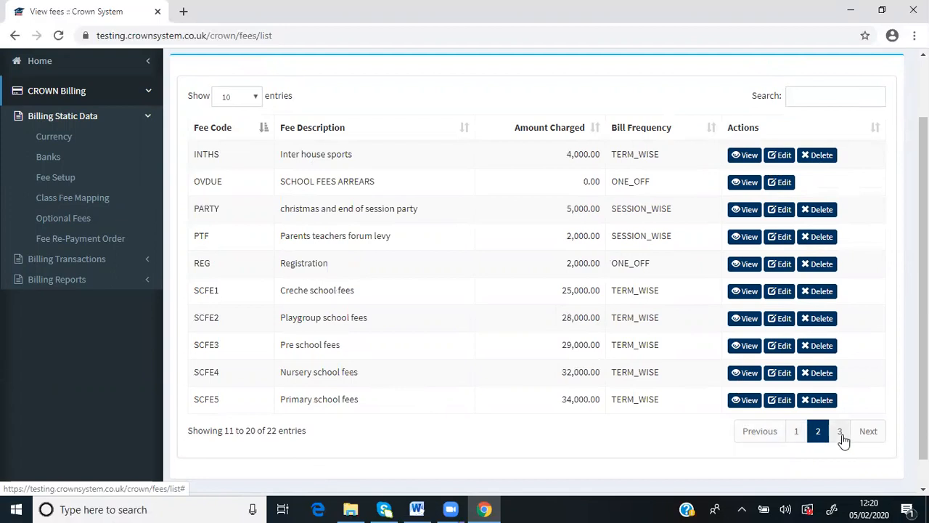
click(842, 435)
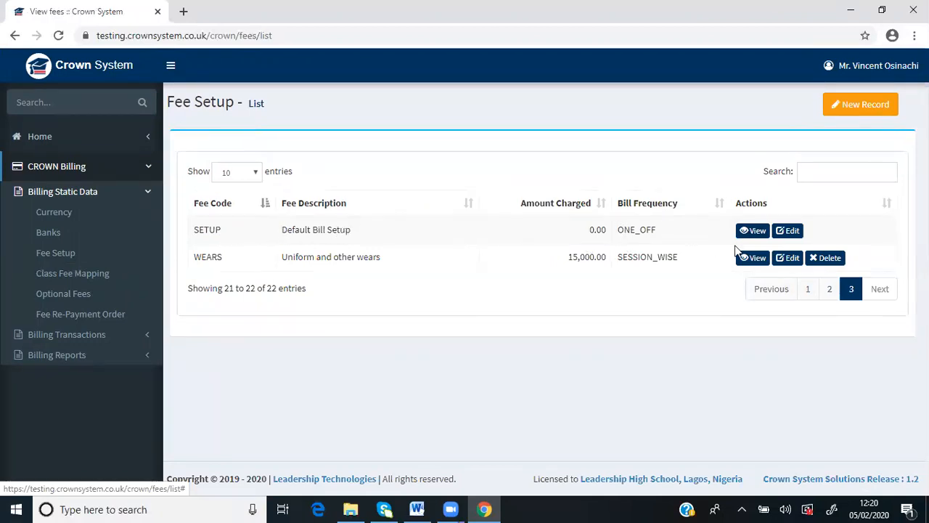
click(809, 292)
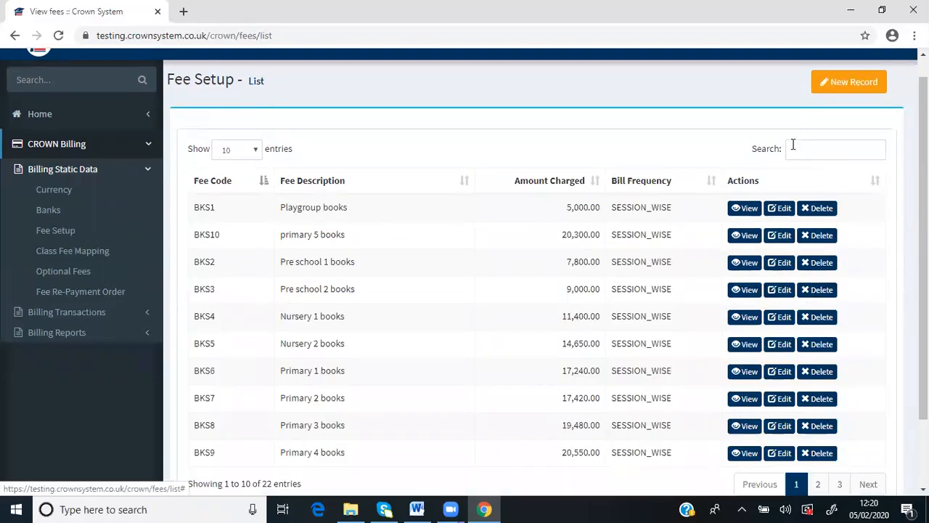
Step: Search the fee setup list for "ov"
click(823, 149)
text(o)
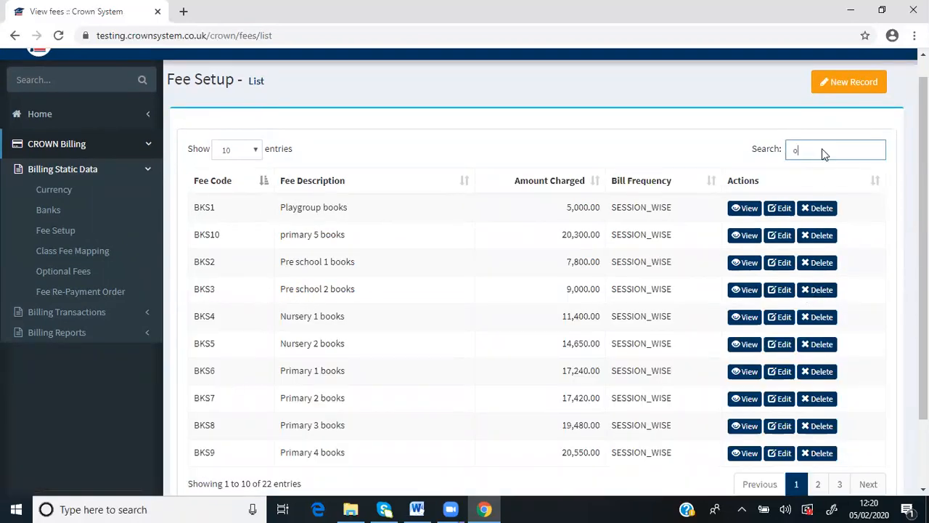
text(v)
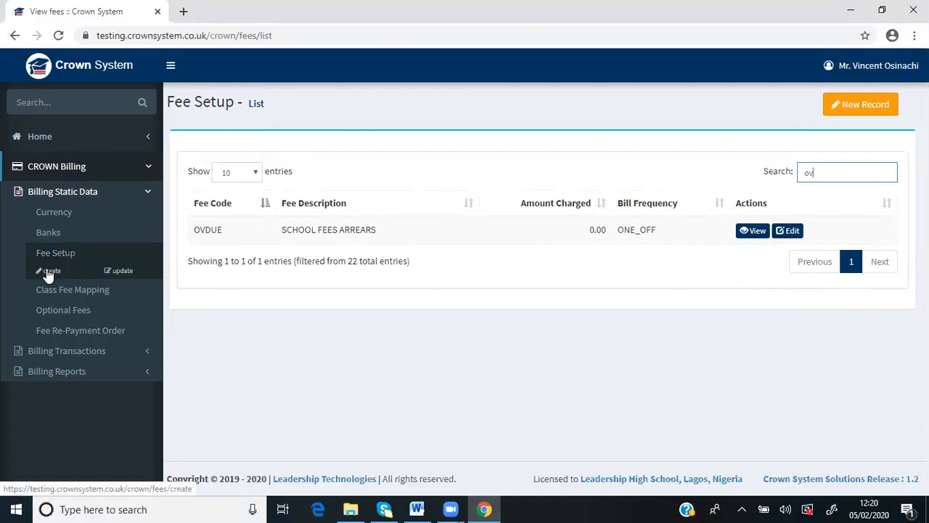
Step: Start a new fee setup record with fee code SPT, description "sports fee" and amount charged 20000
click(47, 272)
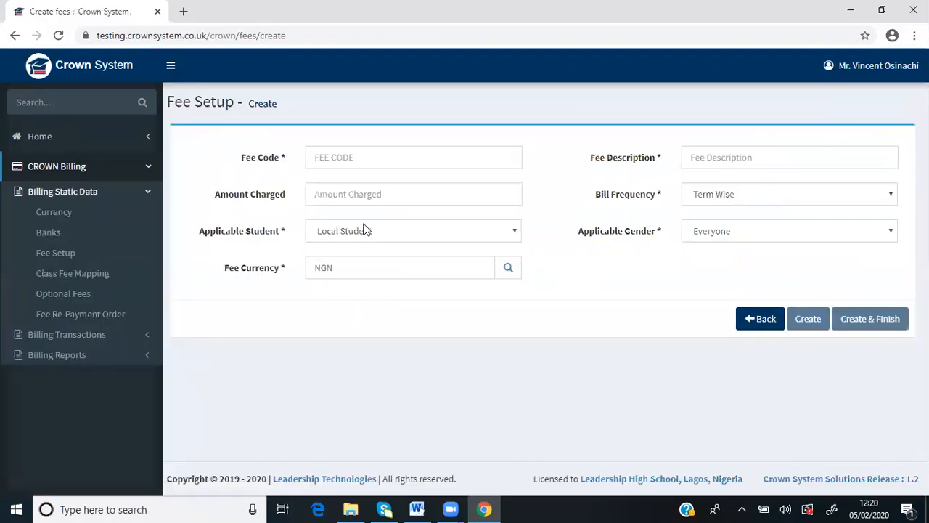
click(347, 159)
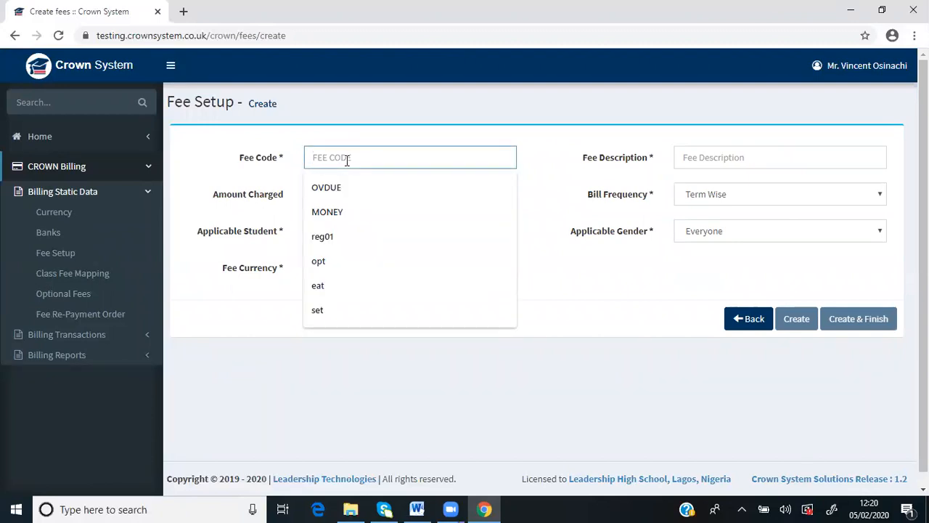
text(SPT)
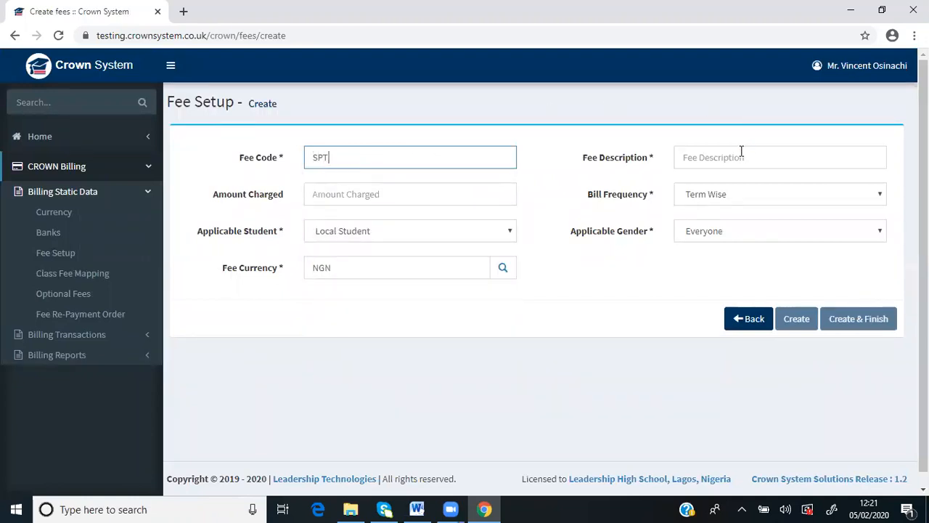
click(740, 155)
text(sports fee)
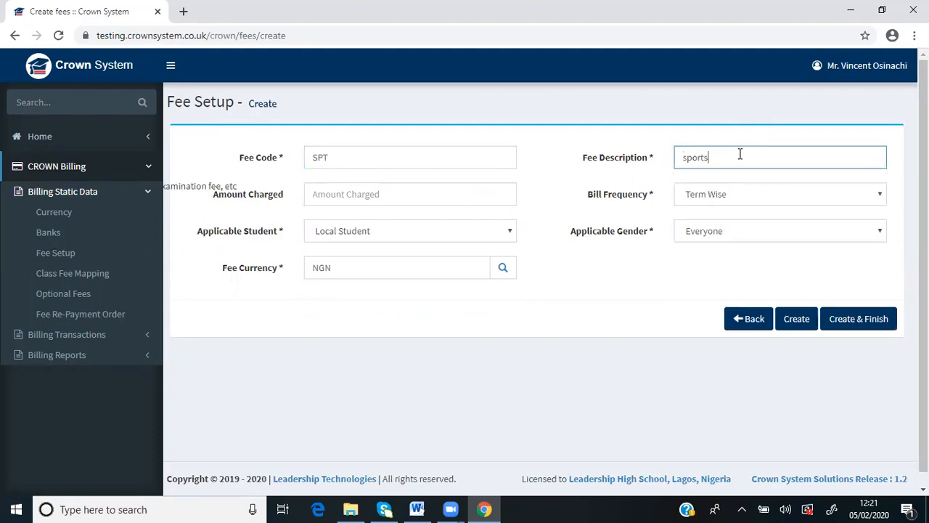
click(340, 195)
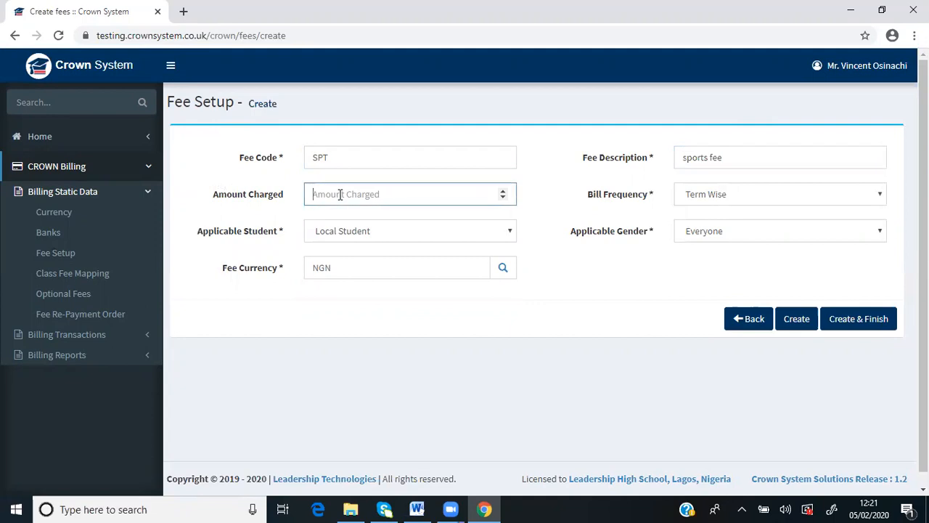
text(20000)
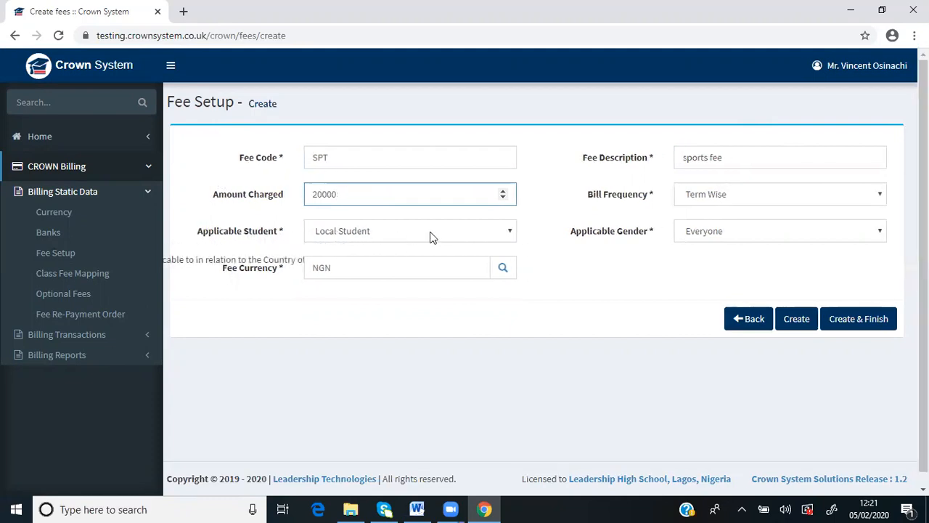
Step: Set the sports fee's applicable student to Any Student, bill frequency to One Off and applicable gender to Female Only
click(509, 230)
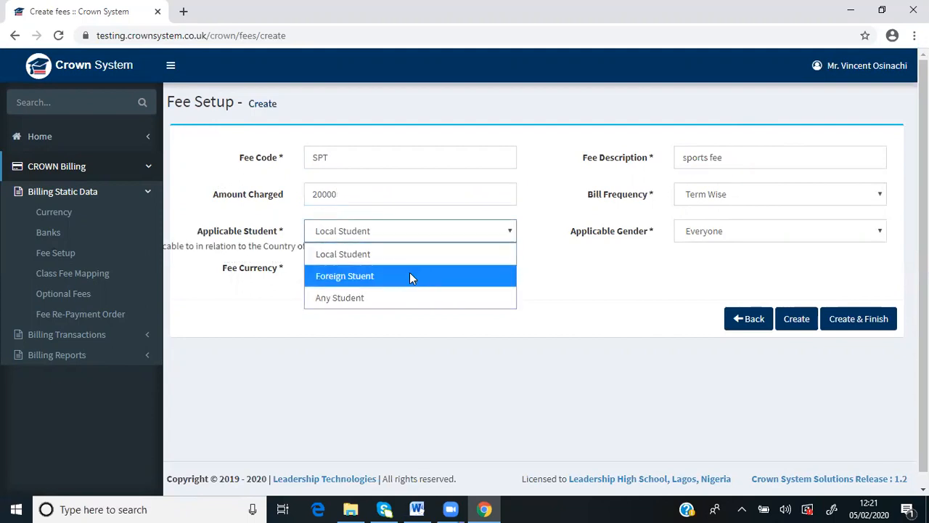
click(361, 299)
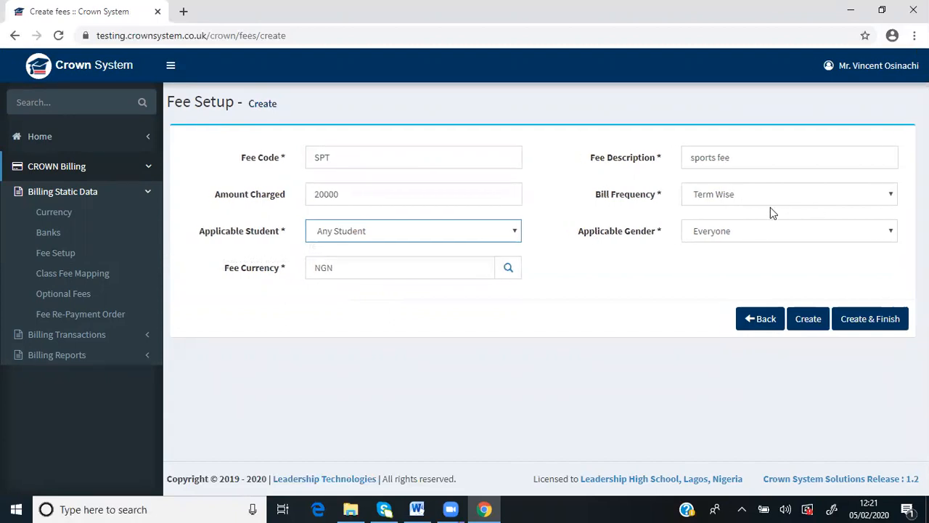
click(813, 201)
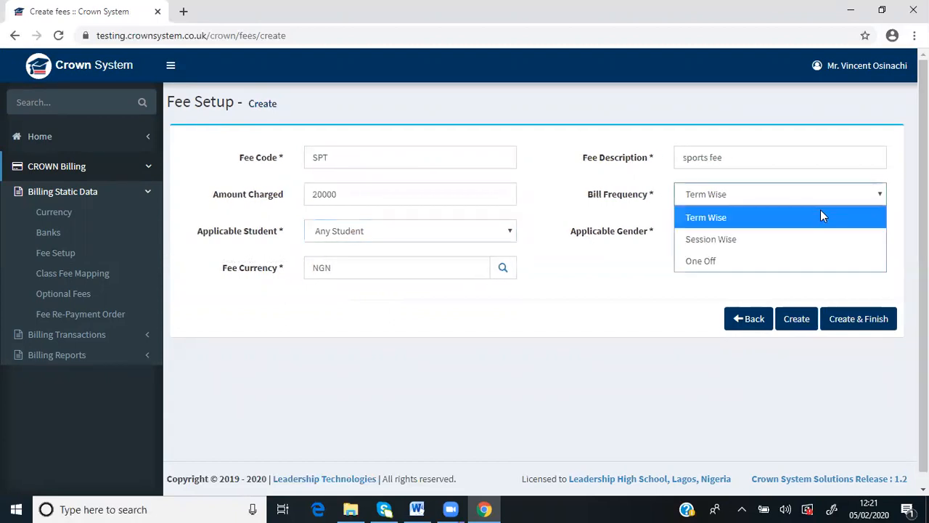
click(896, 194)
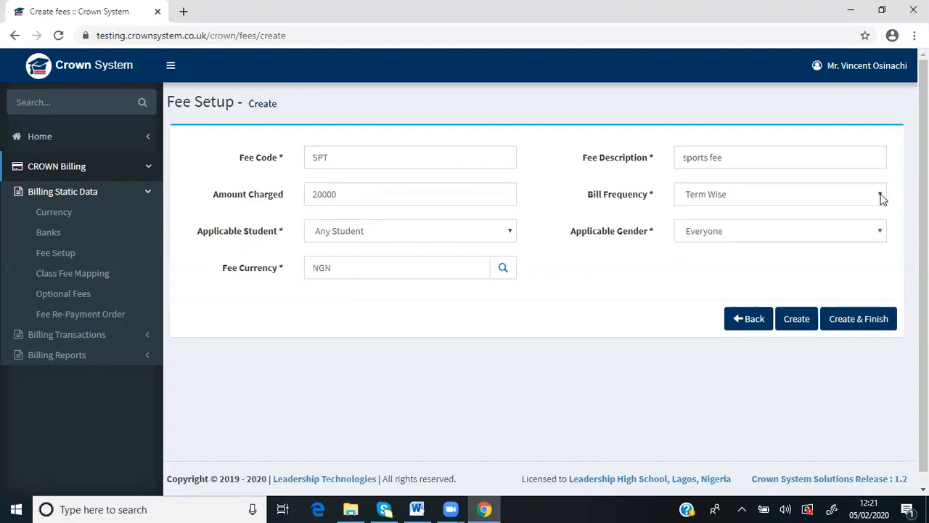
click(880, 196)
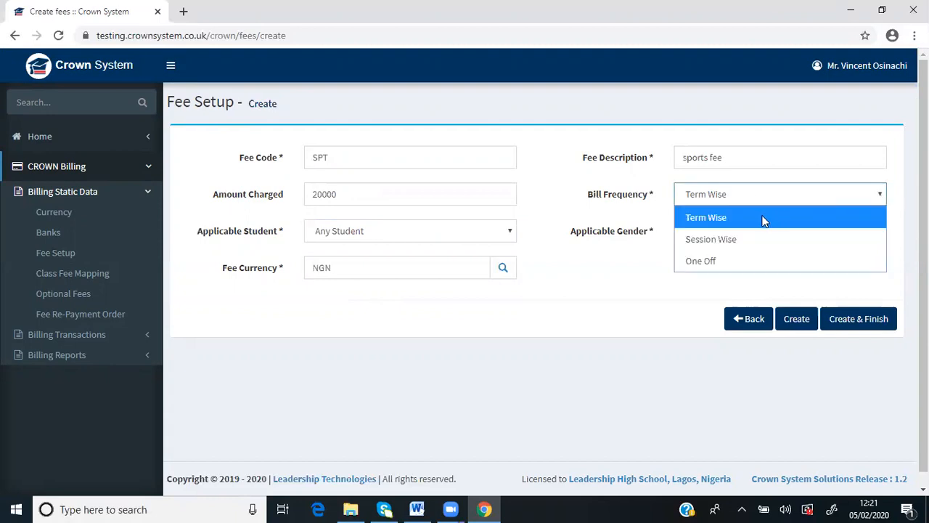
click(699, 263)
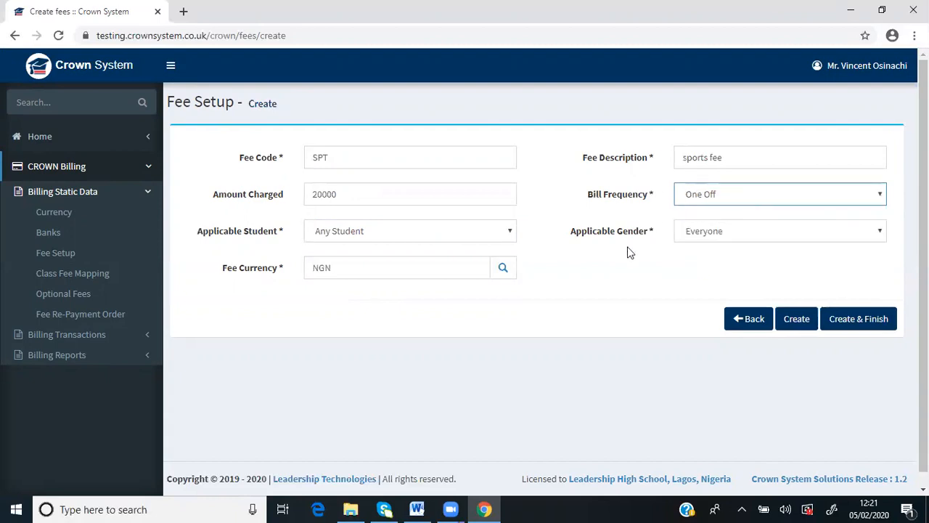
click(879, 231)
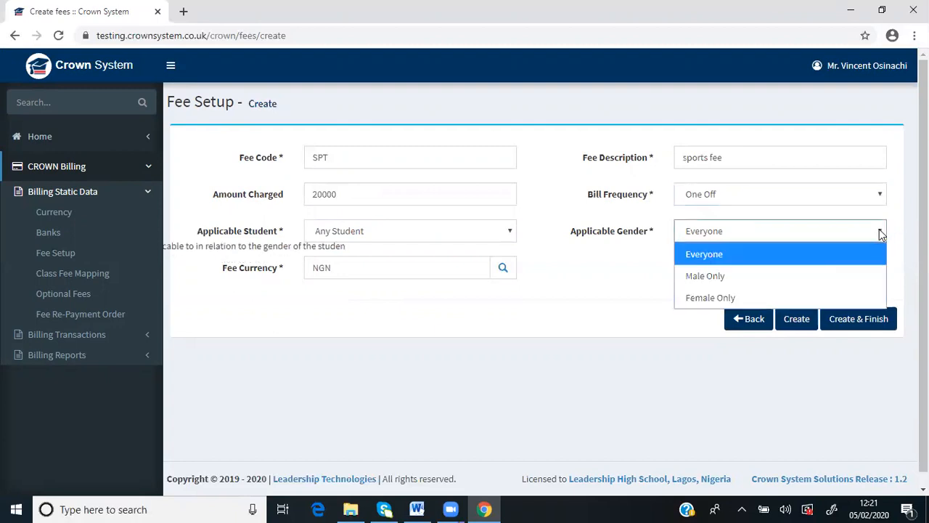
click(717, 296)
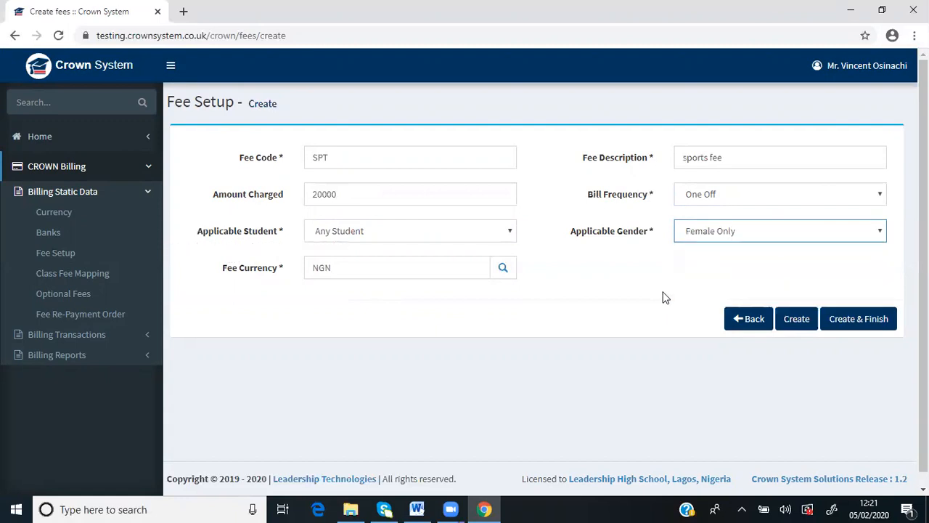
Step: Choose GHS (Ghana cedes) as the fee currency, then create the sports fee record and finish
click(508, 271)
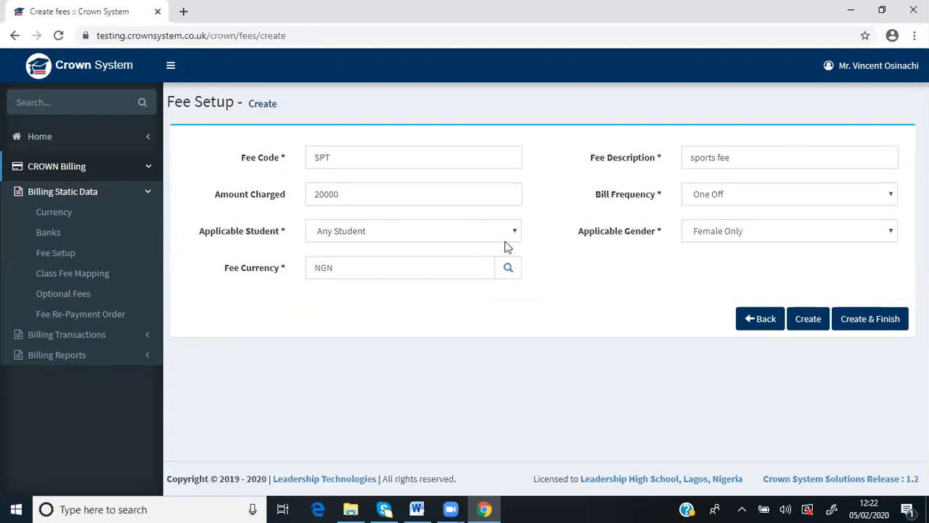
click(507, 268)
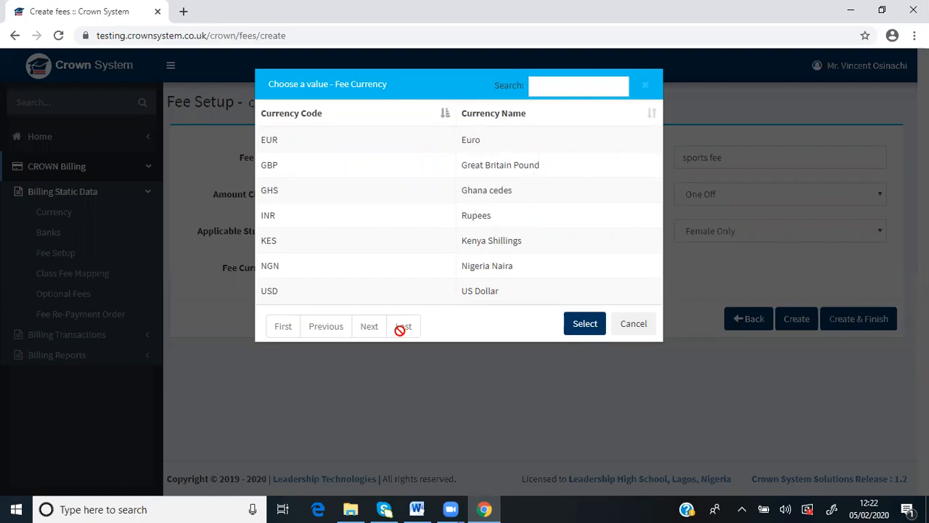
click(475, 190)
click(582, 326)
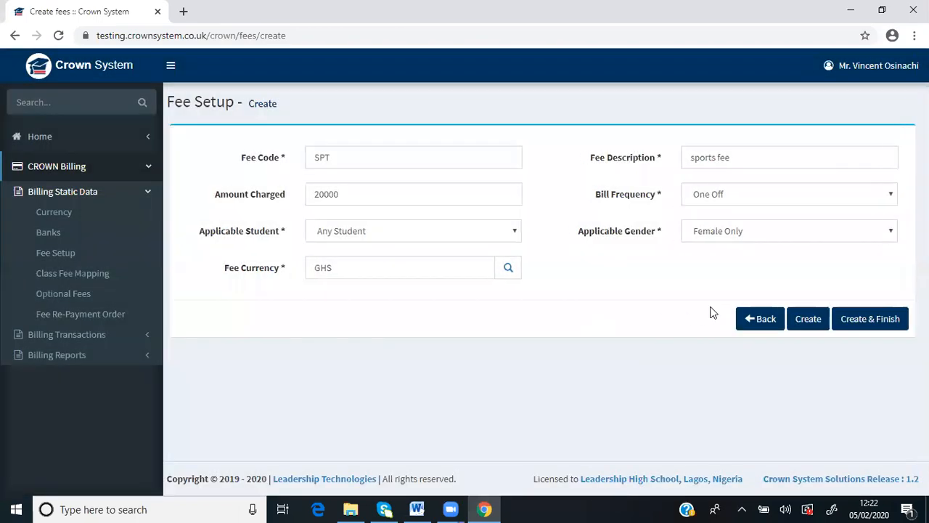
click(858, 323)
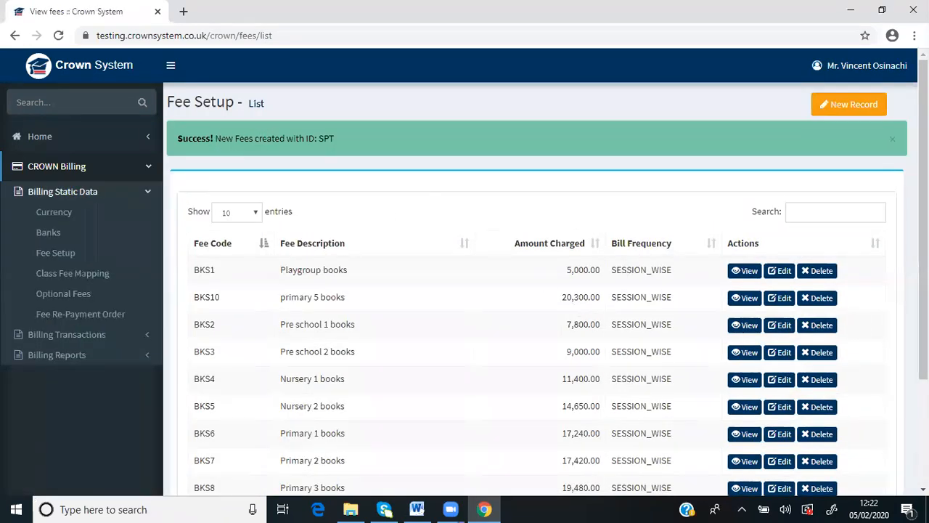
Step: Search the fee setup list for the code "spt"
mouse_move(923, 232)
mouse_down()
mouse_move(923, 306)
mouse_move(923, 231)
mouse_up()
scroll(653, 392, down, 3)
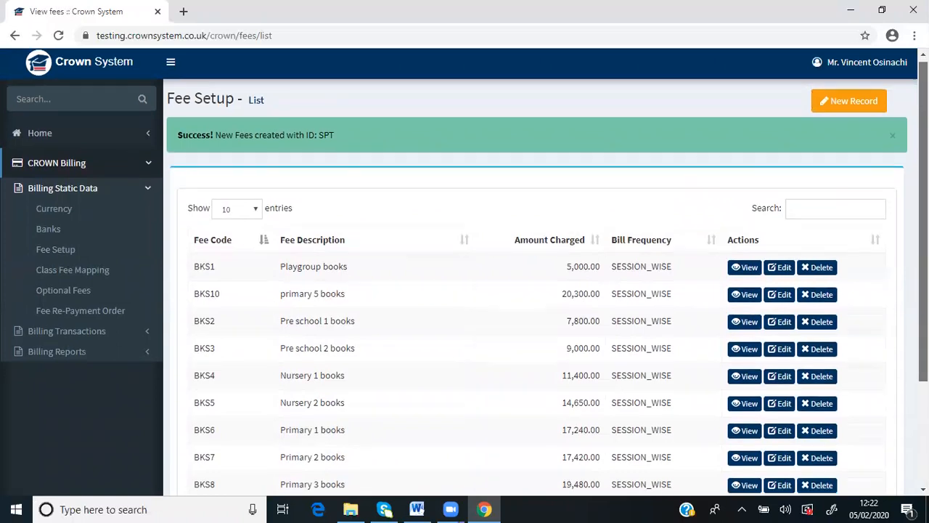
scroll(799, 149, up, 1)
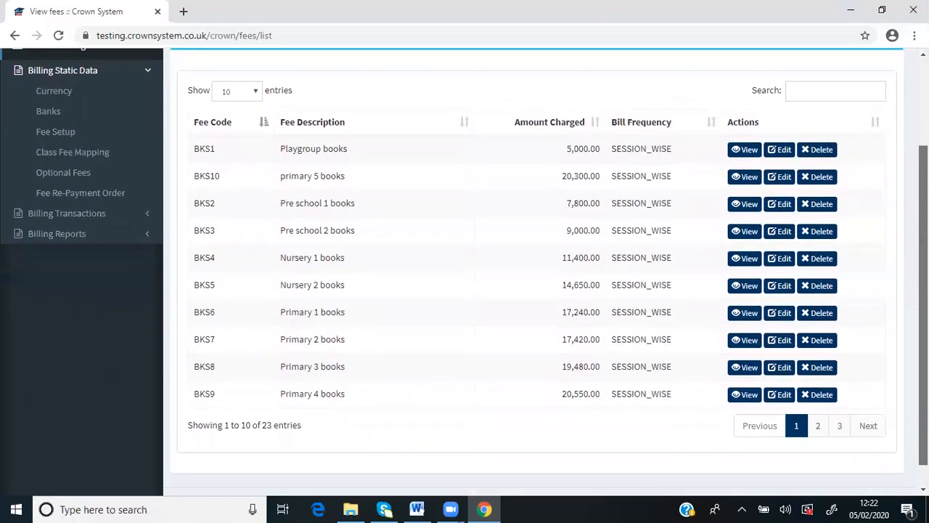
click(794, 136)
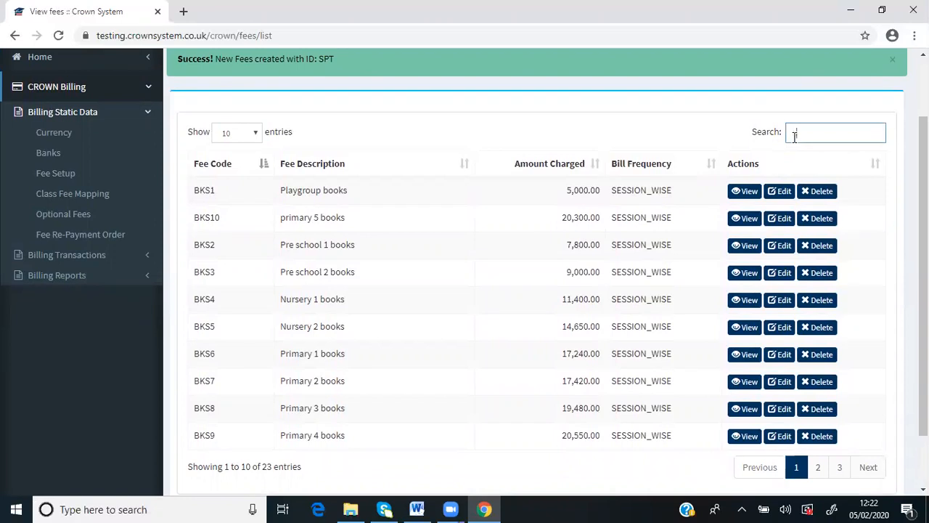
text(spt)
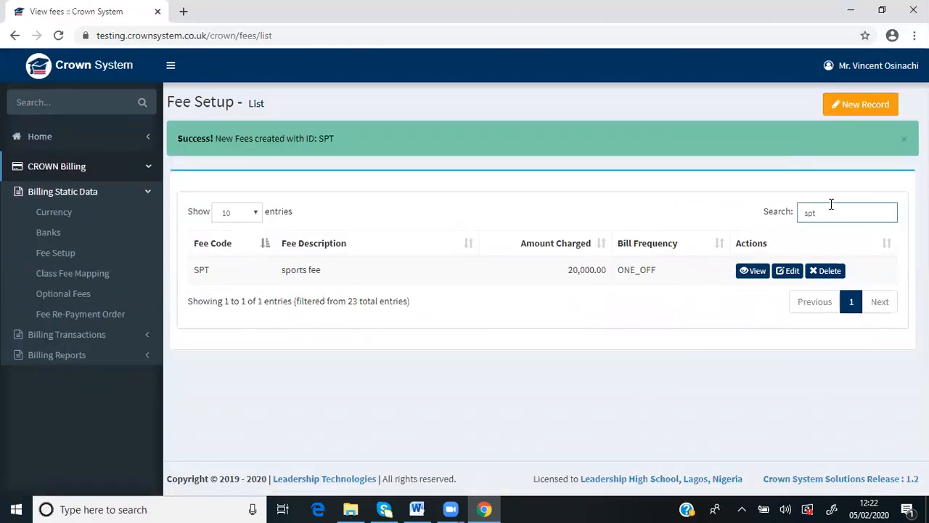
Step: Replace the fee list search term with "sport fee"
key(BackSpace)
key(BackSpace)
key(BackSpace)
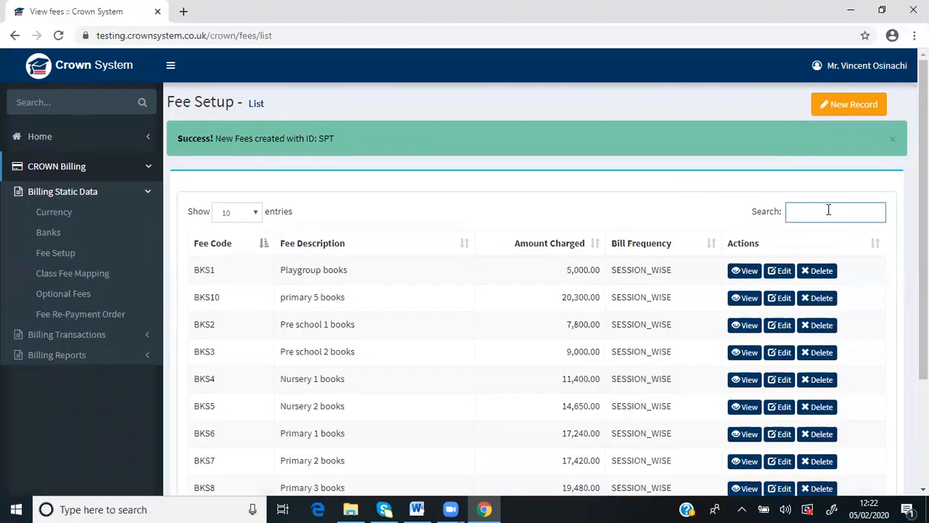
text(sport)
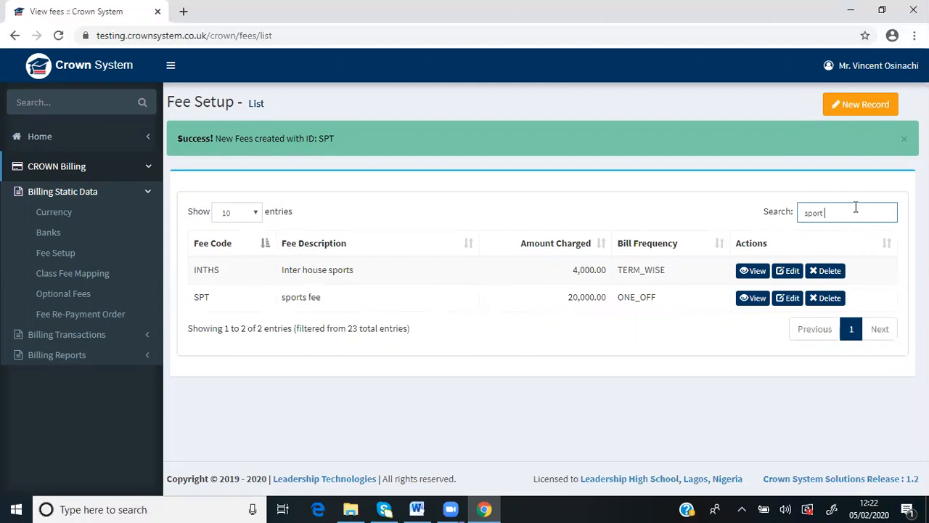
text(fee)
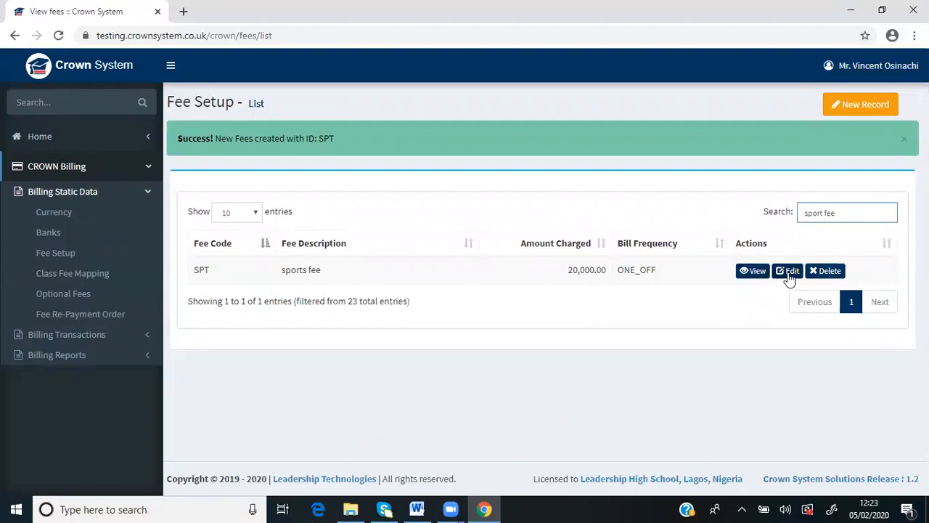
right_click(305, 269)
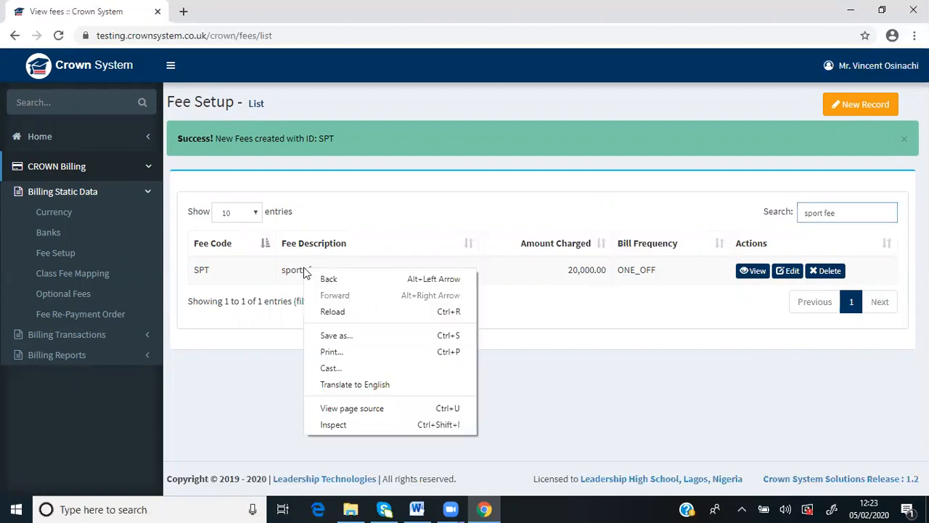
double_click(54, 253)
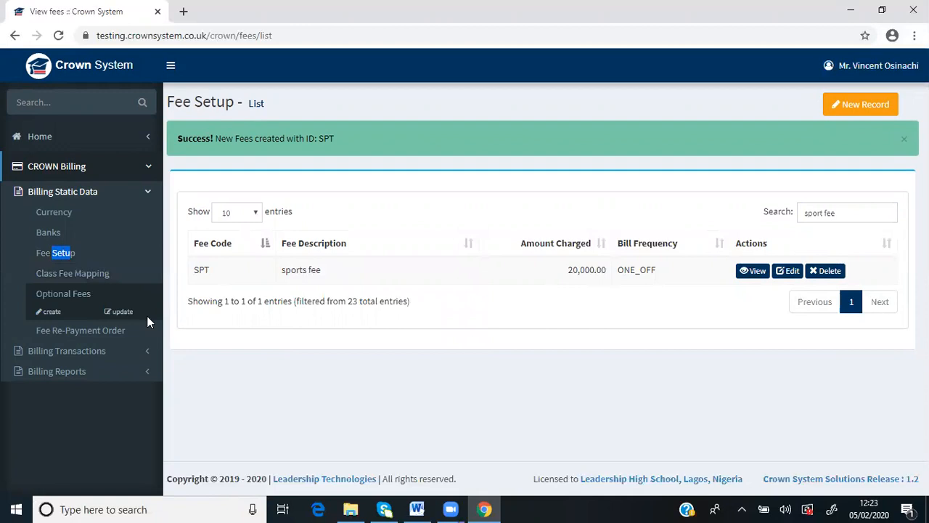
click(279, 334)
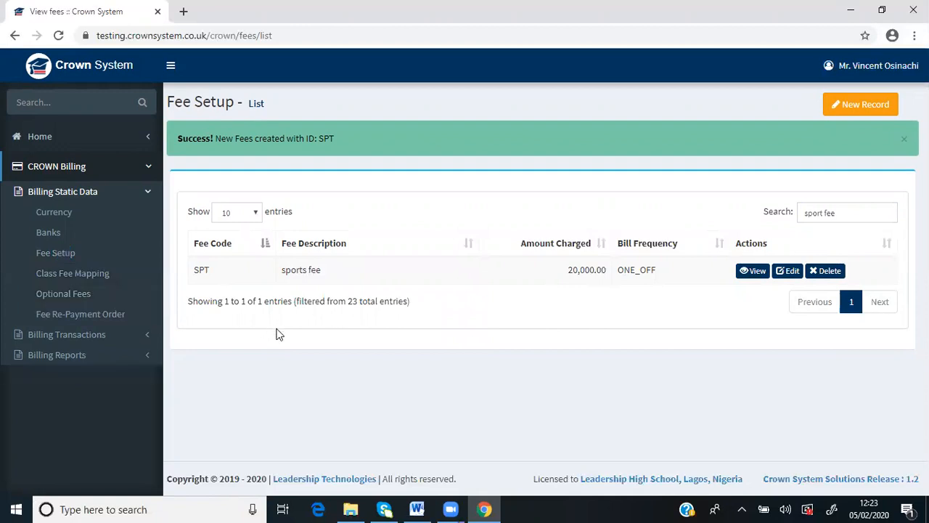
Step: Bring up the class fee mapping list for updating, view the fees mapped to class NUR1A and return to look through the list
mouse_move(77, 283)
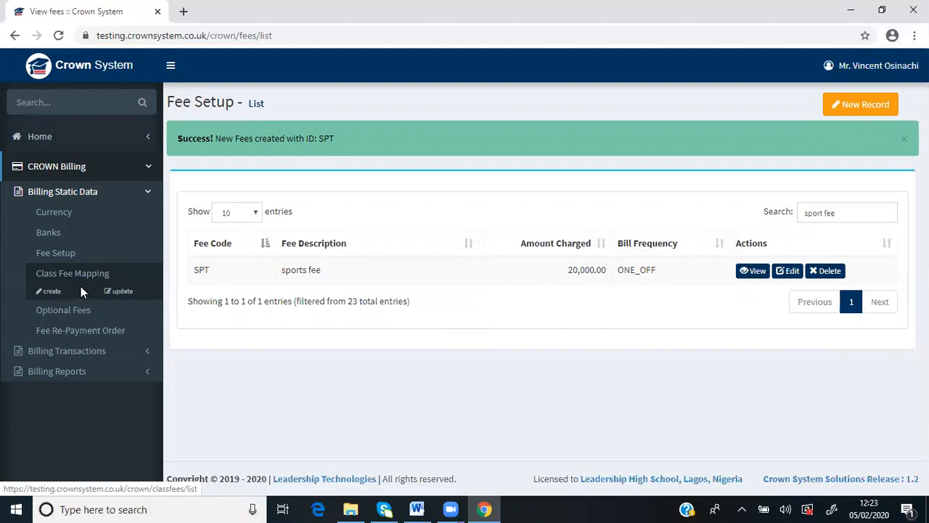
click(125, 298)
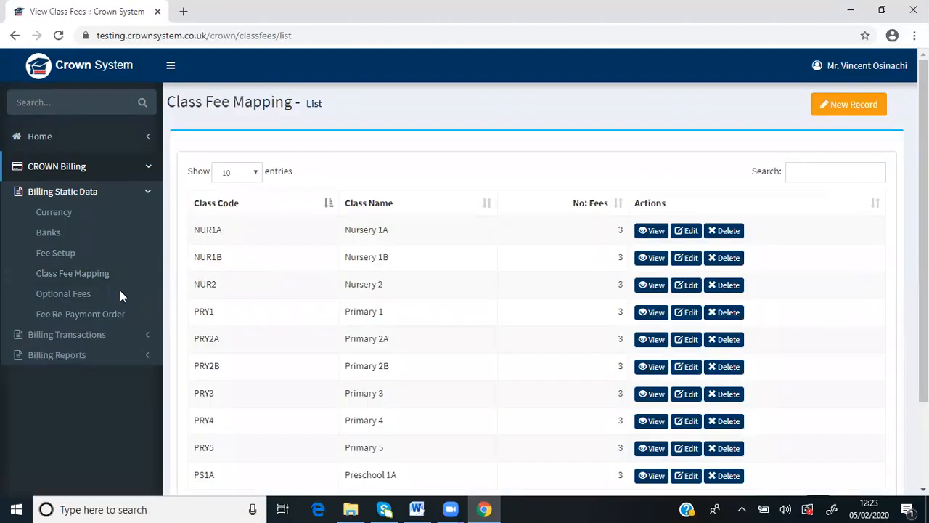
click(657, 236)
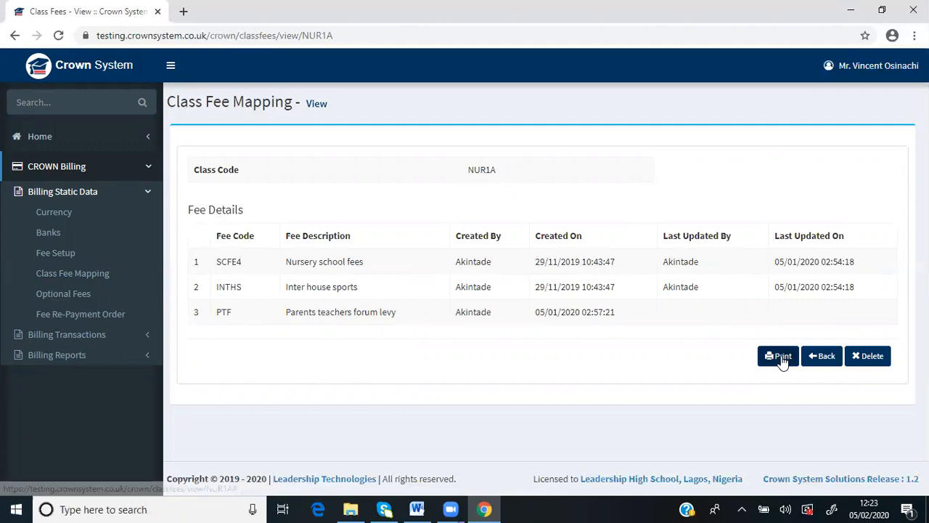
click(824, 355)
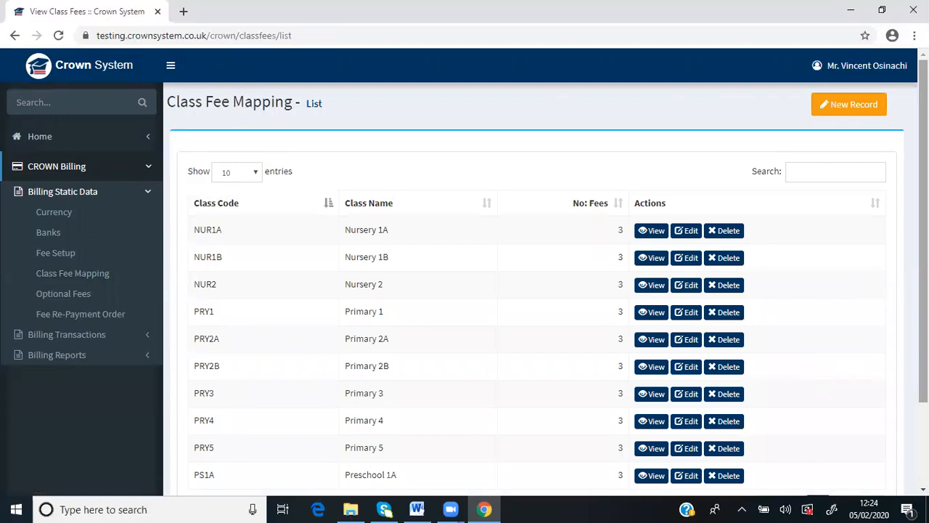
scroll(465, 269, down, 3)
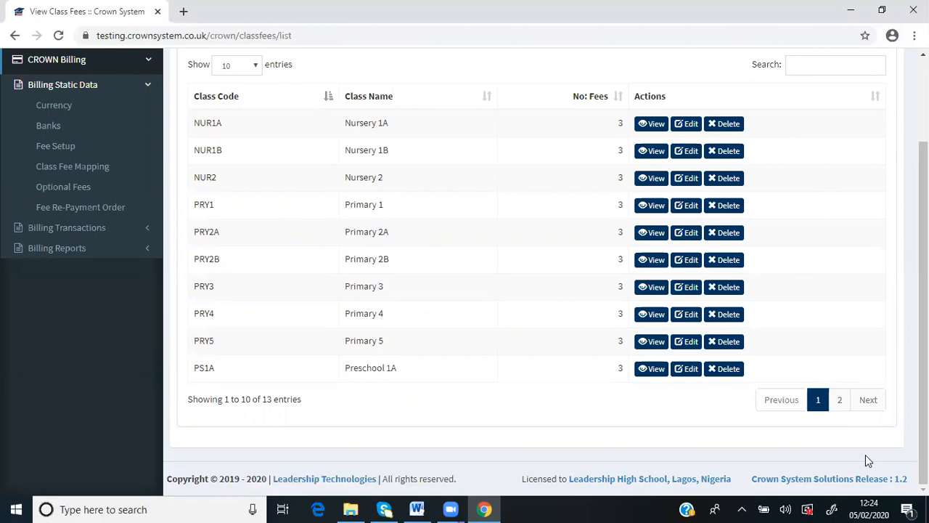
Step: Start a new class fee mapping record and choose PGR (Playgroup) as its class code
click(29, 164)
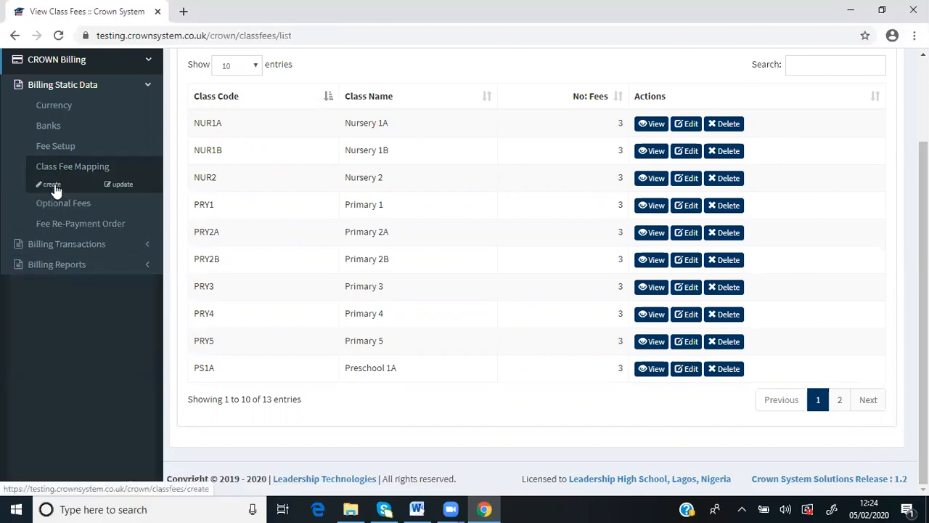
click(52, 185)
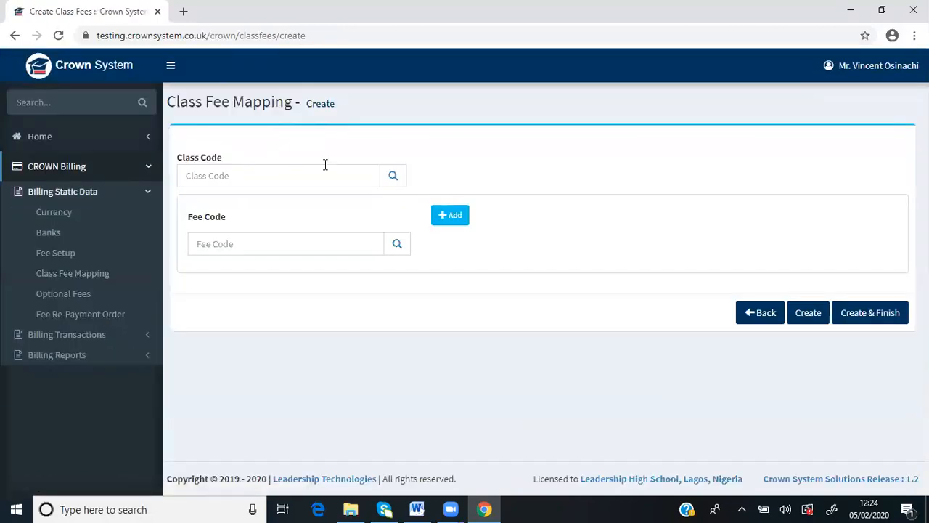
click(390, 176)
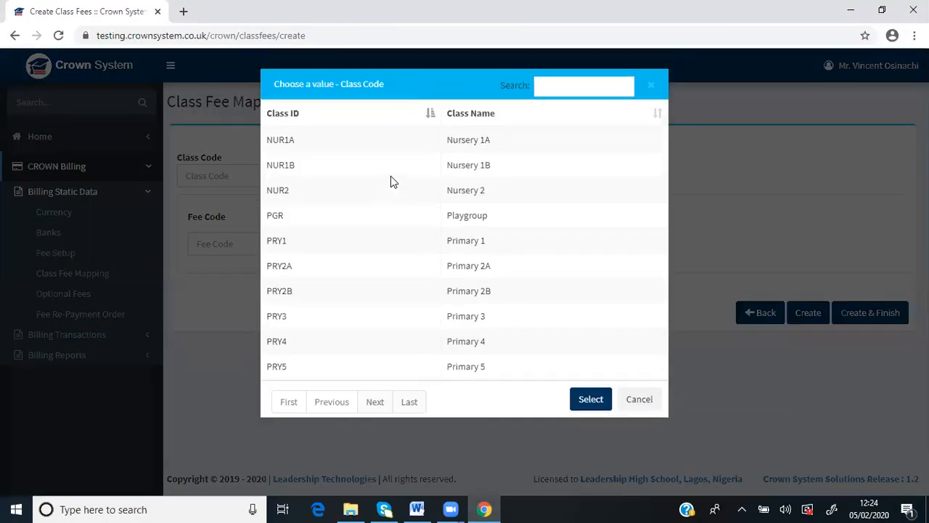
click(275, 216)
click(597, 399)
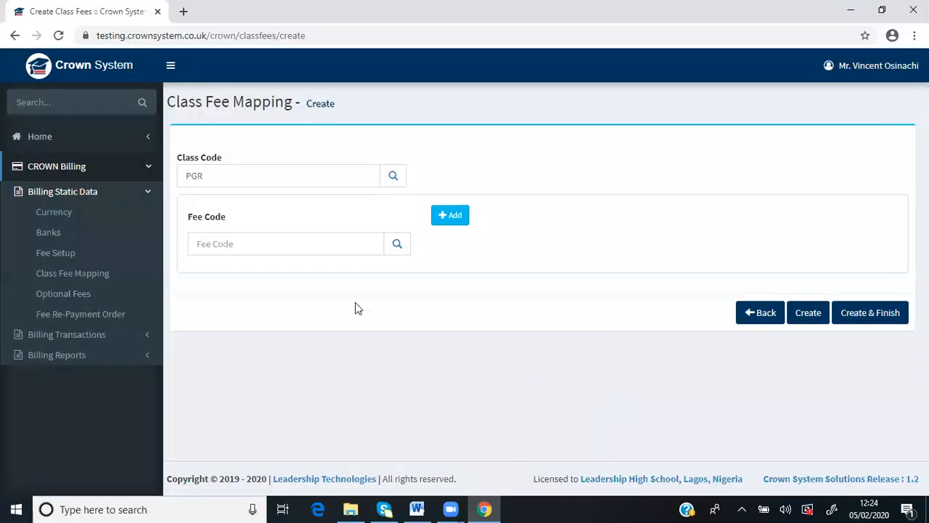
Step: Assign fee code BKS1 (Playgroup books) to the class mapping and add a second fee code row
click(397, 245)
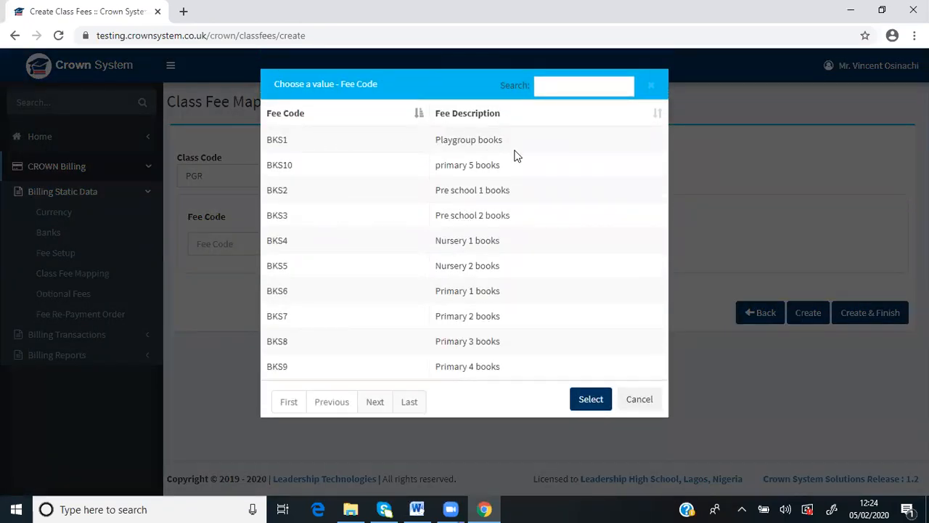
click(472, 139)
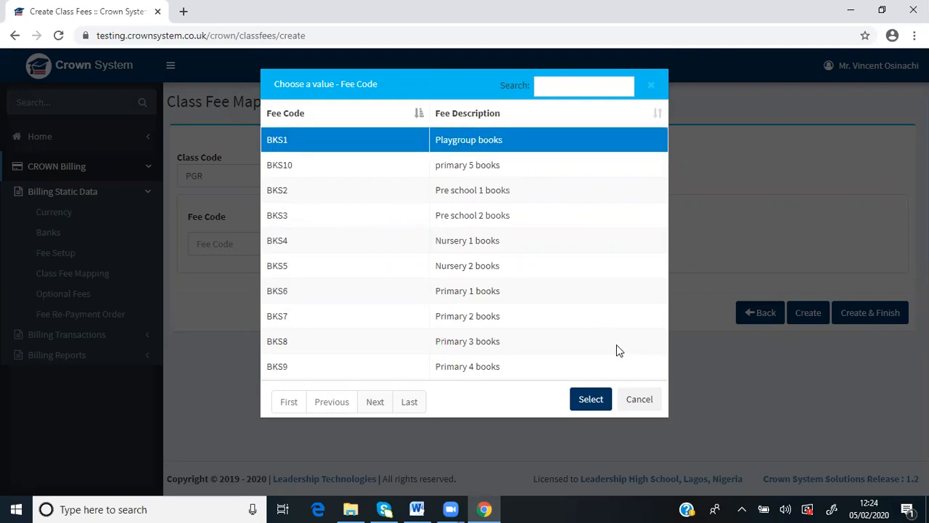
click(600, 400)
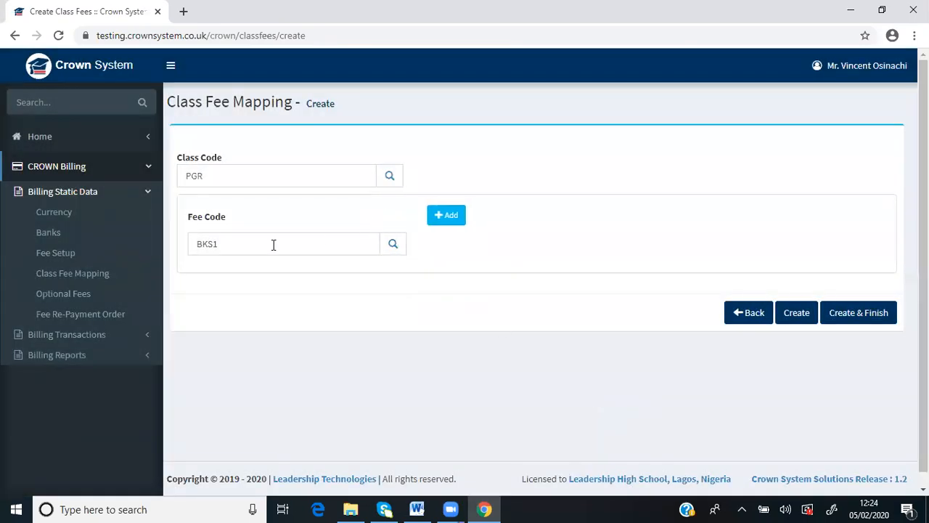
click(451, 218)
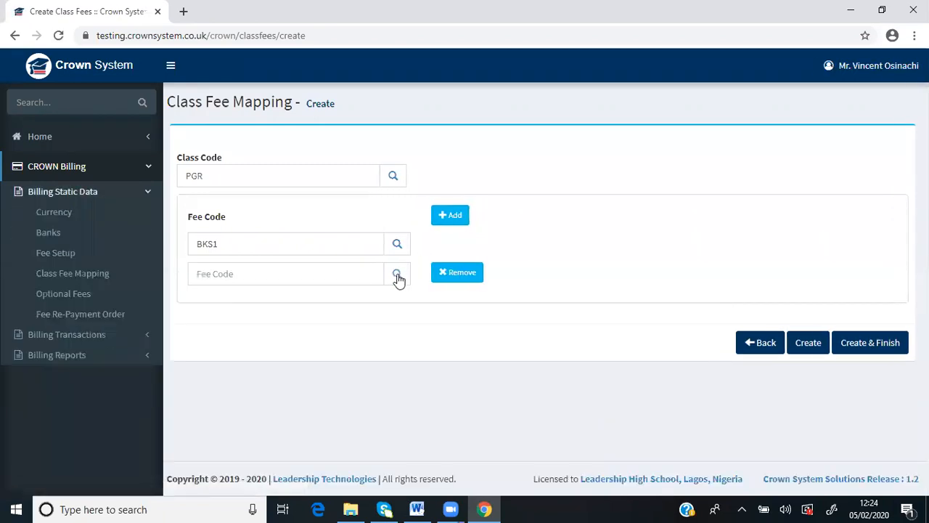
Step: Add a third fee code row to the PGR class mapping and return to the class fee mapping list without saving
click(457, 218)
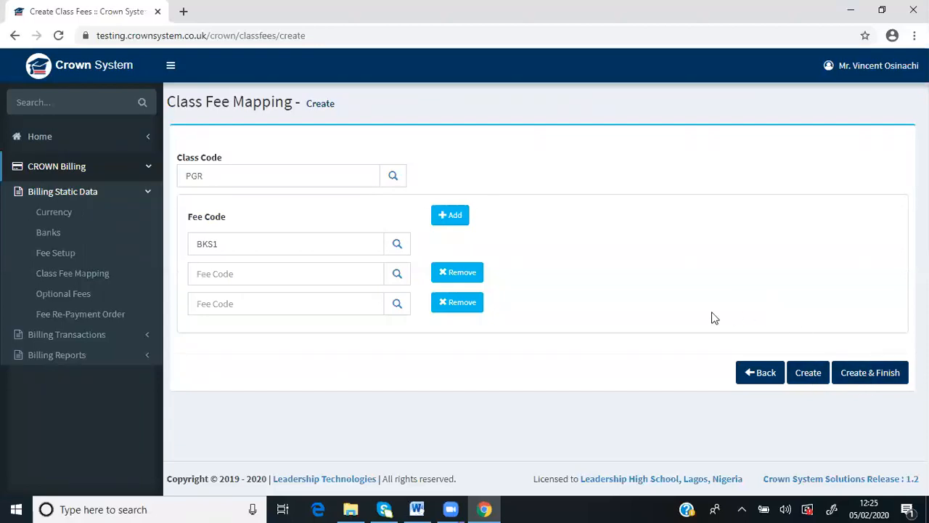
click(768, 377)
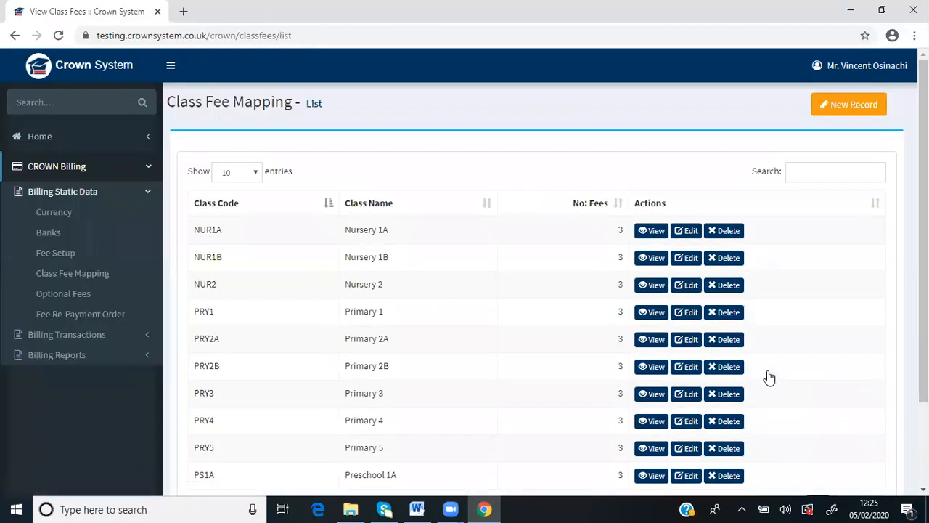
Step: Edit the NUR1A class fee mapping, adding a blank fourth fee code row and removing it again
click(692, 234)
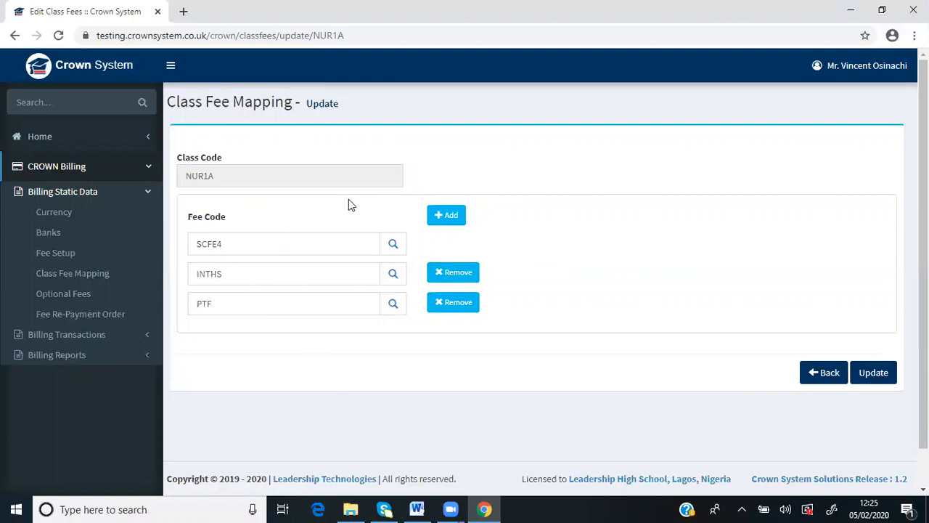
click(455, 216)
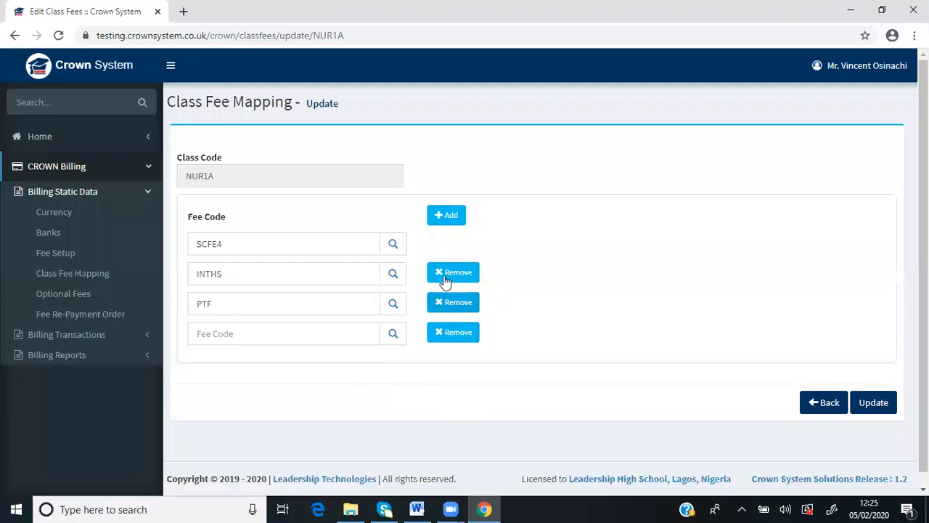
click(457, 334)
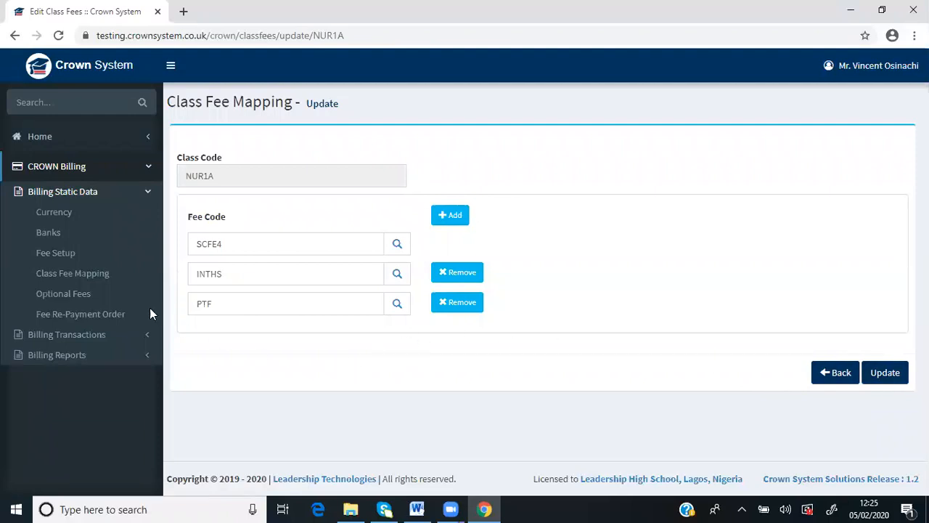
Step: Start a new optional fee record and choose the second student in the lookup list for its admission number
mouse_move(69, 294)
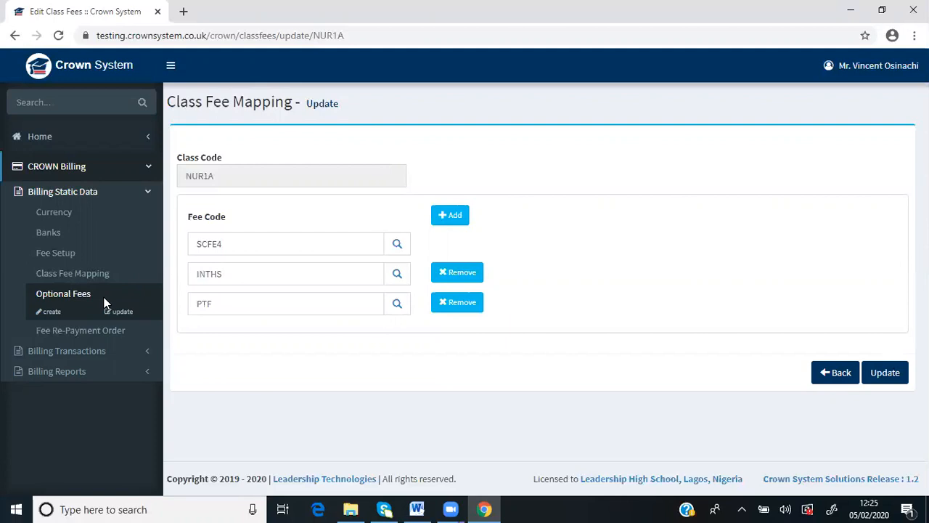
click(49, 317)
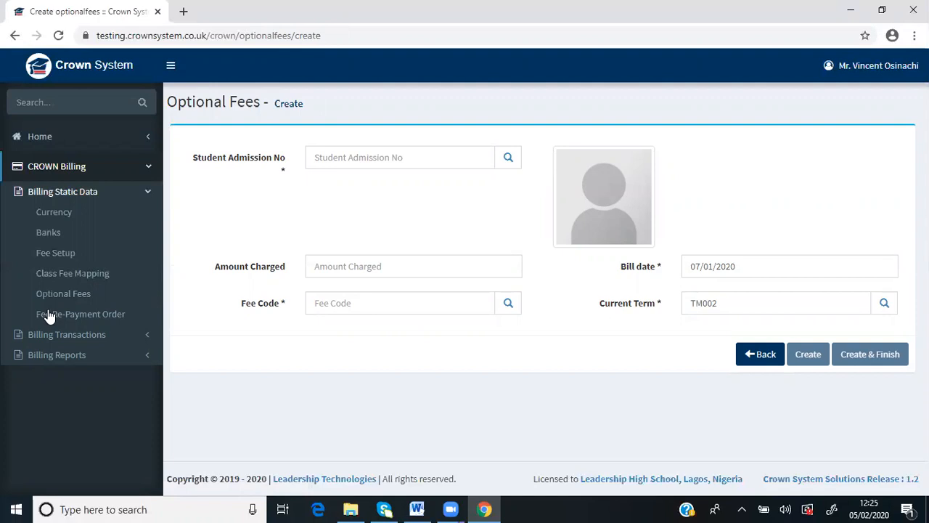
click(508, 159)
click(464, 165)
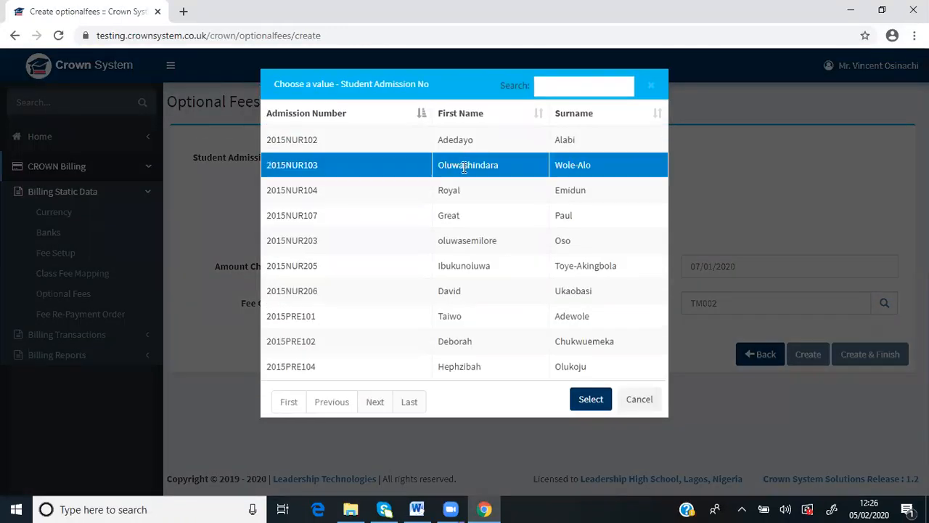
click(595, 402)
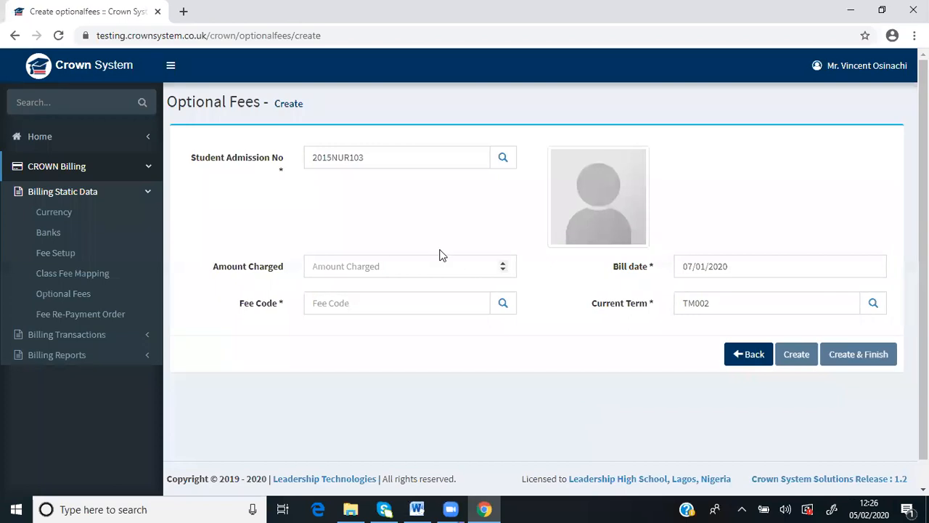
Step: Set the optional fee's amount charged to 20000 and assign fee code OVDUE (SCHOOL FEES ARREARS)
click(357, 266)
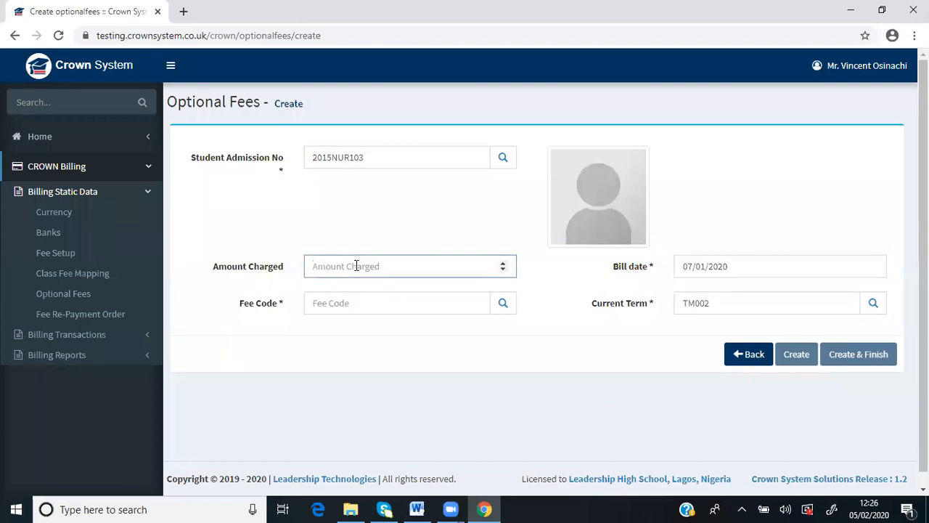
text(20000)
click(510, 306)
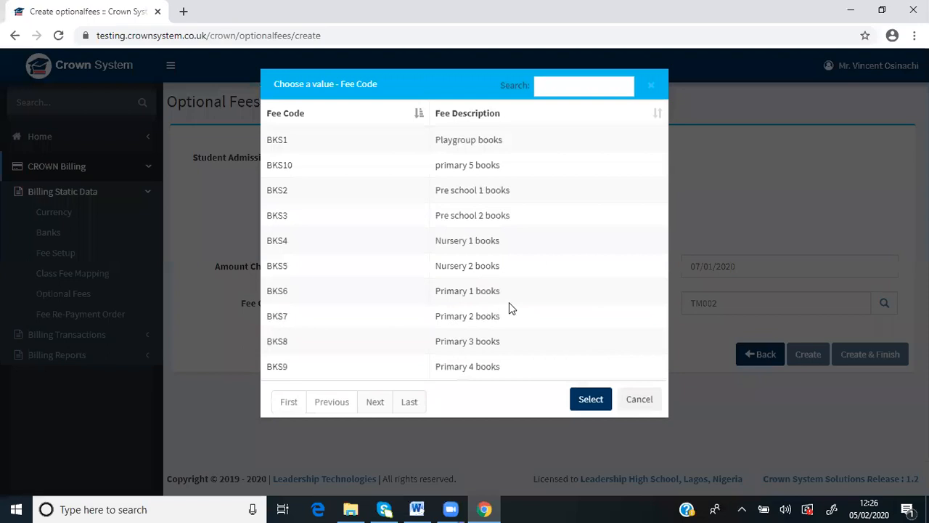
click(559, 89)
text(ov)
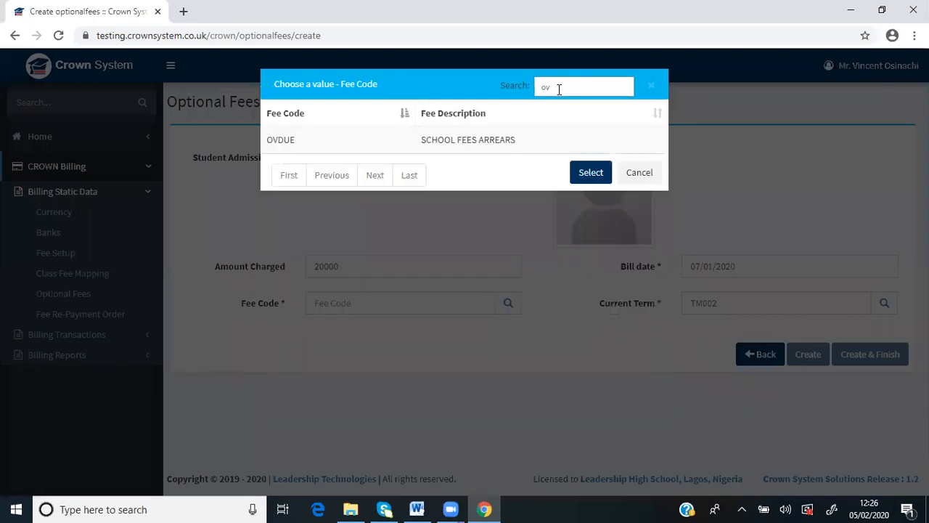
click(464, 140)
click(581, 173)
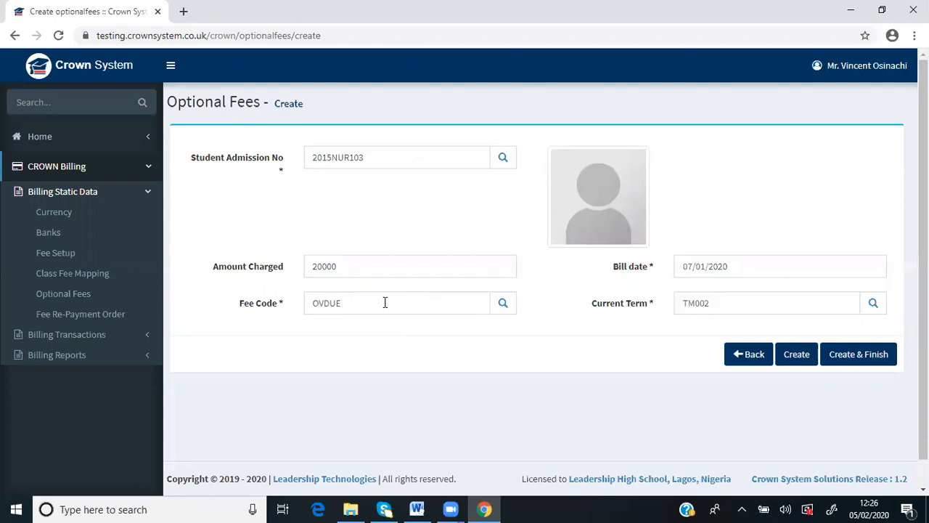
Step: Look through the available fee codes and change the optional fee's code to WEARS (Uniform and other wears)
click(505, 306)
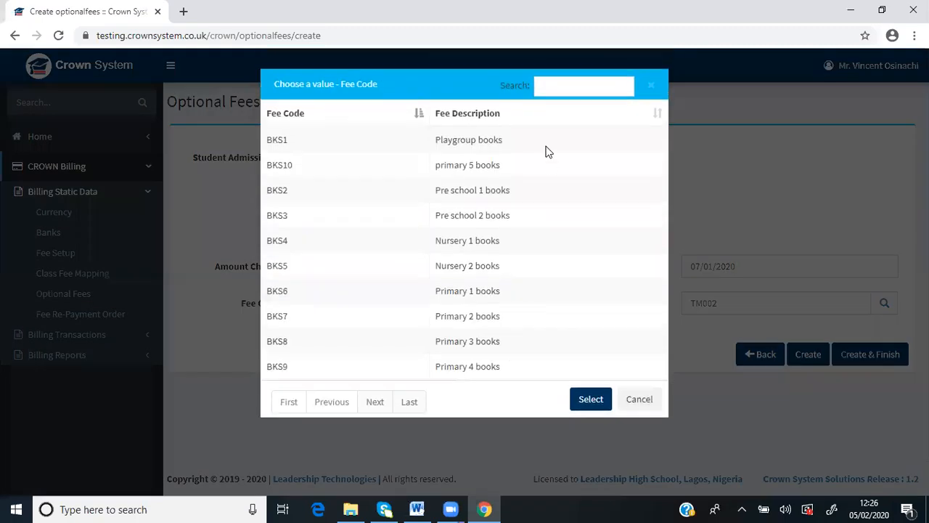
click(553, 89)
text(de)
key(BackSpace)
key(BackSpace)
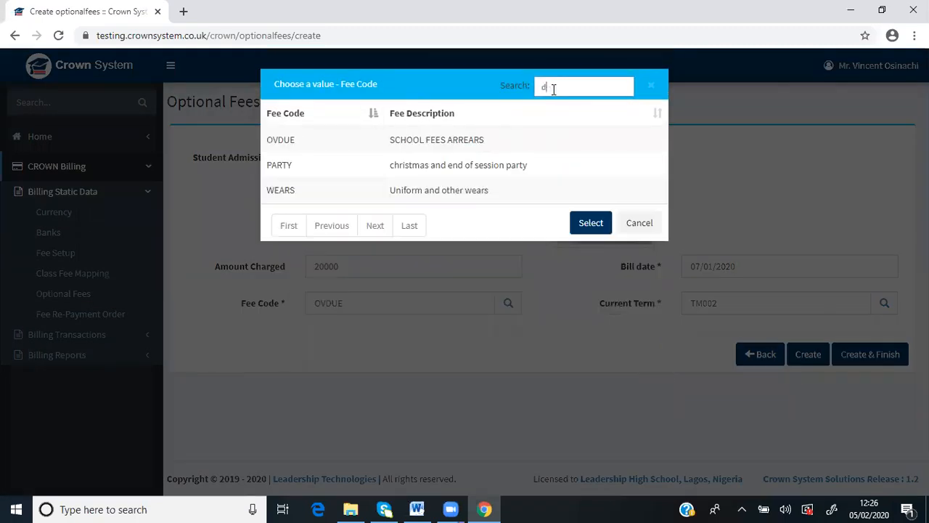
text(se)
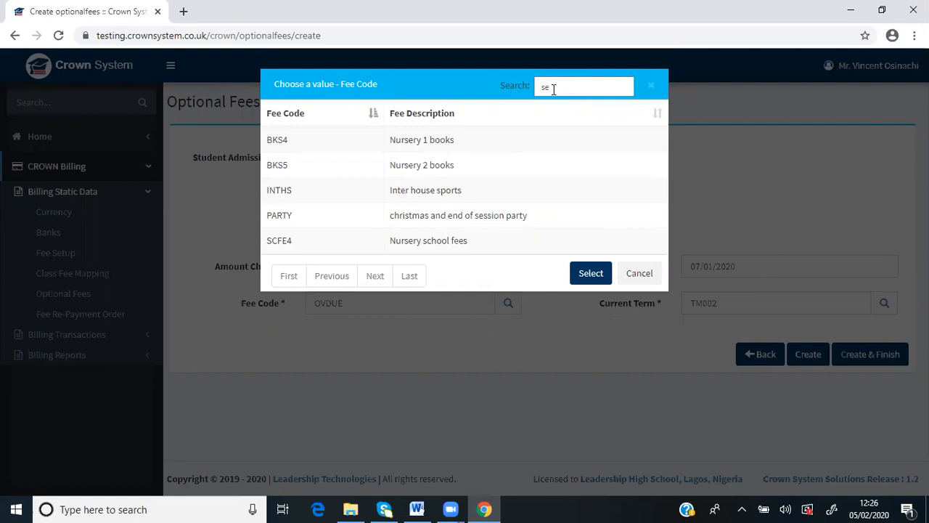
text(t)
key(BackSpace)
key(BackSpace)
key(BackSpace)
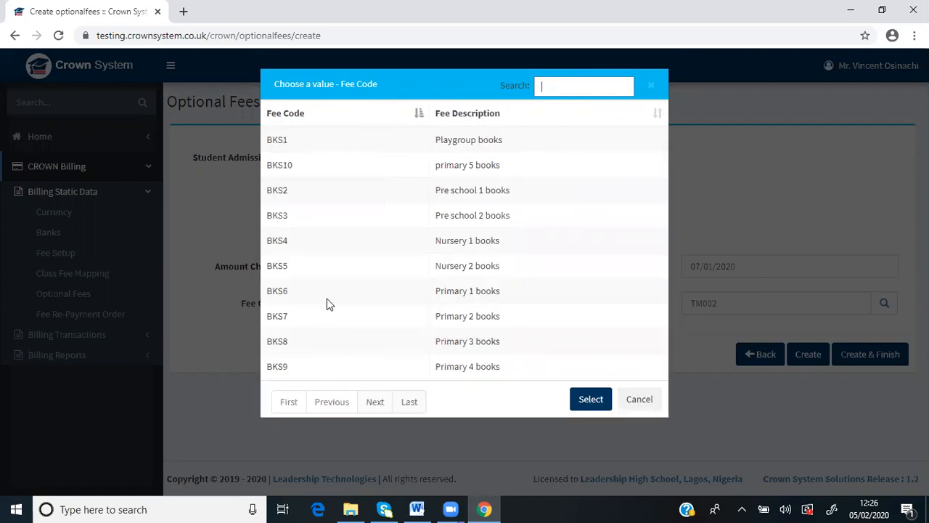
click(374, 403)
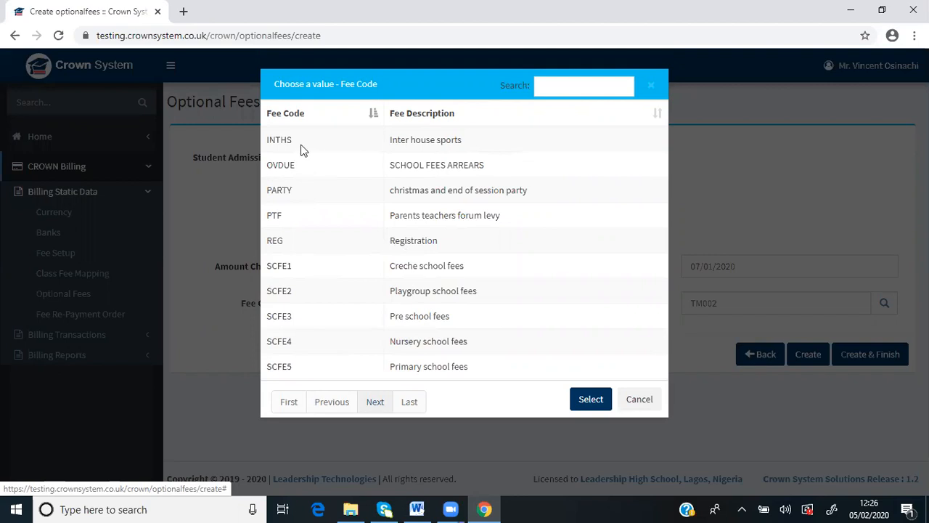
click(385, 404)
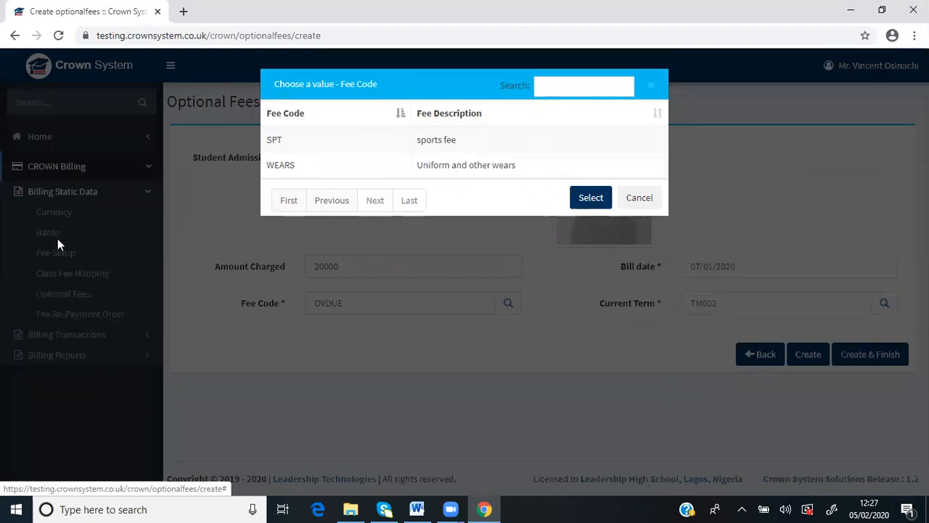
click(457, 163)
click(595, 198)
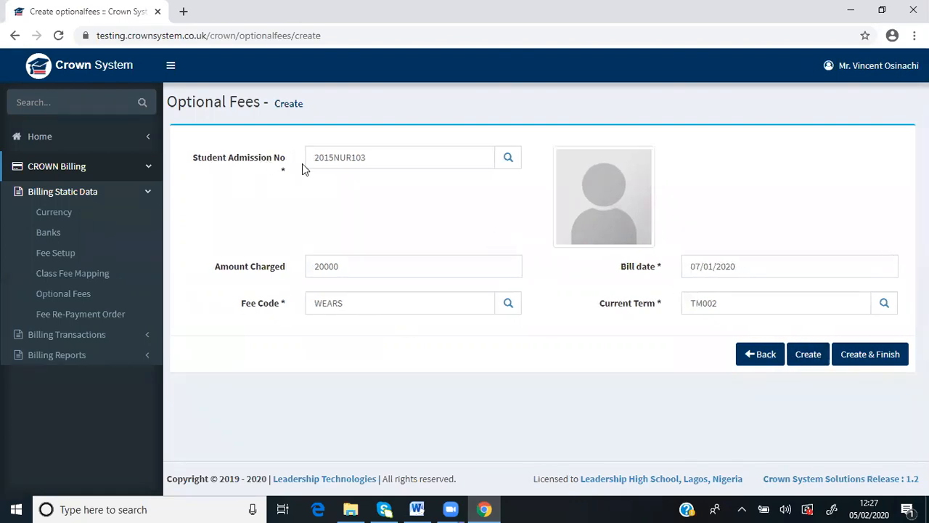
Step: Bring up the optional fees list for updating and view the details of the first student's record
mouse_move(103, 312)
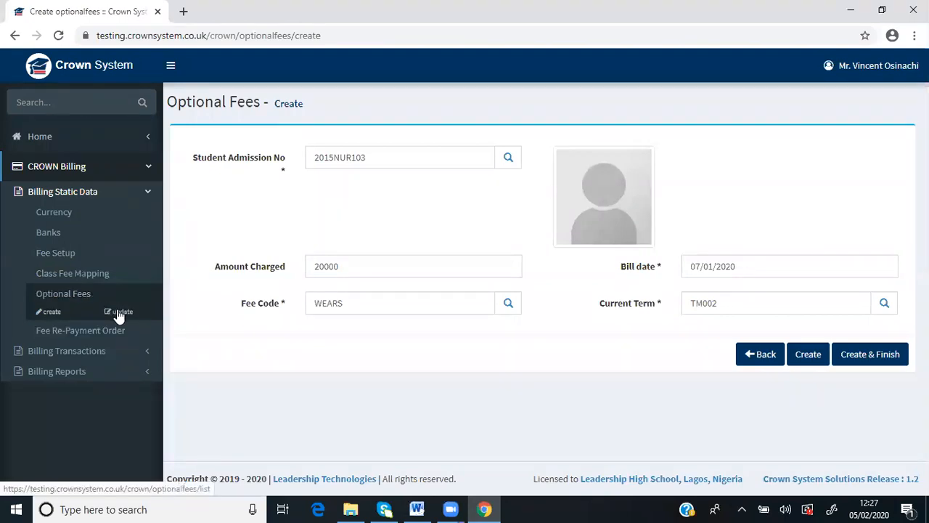
click(119, 317)
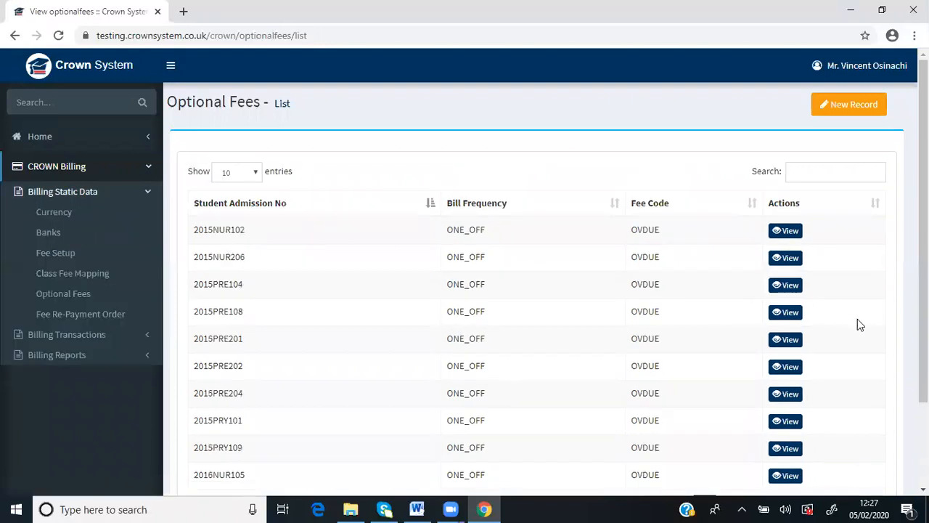
scroll(857, 321, down, 2)
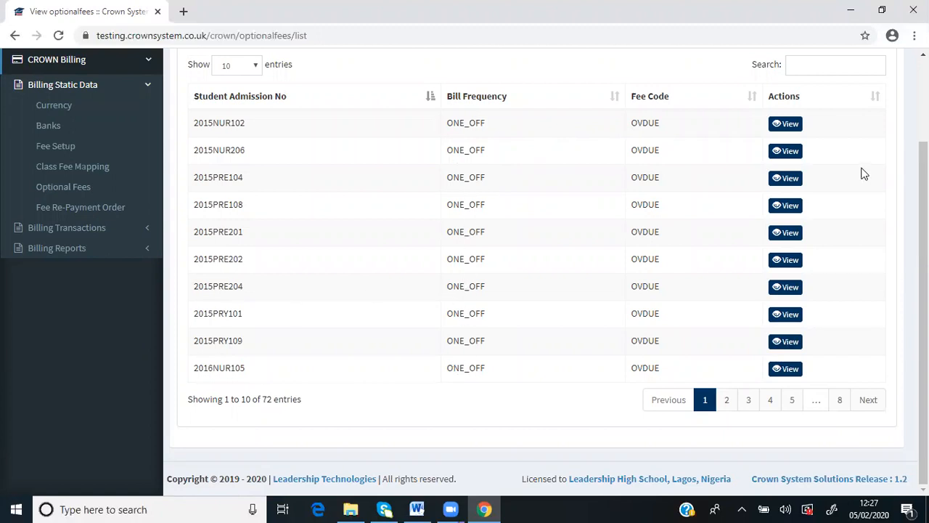
click(788, 125)
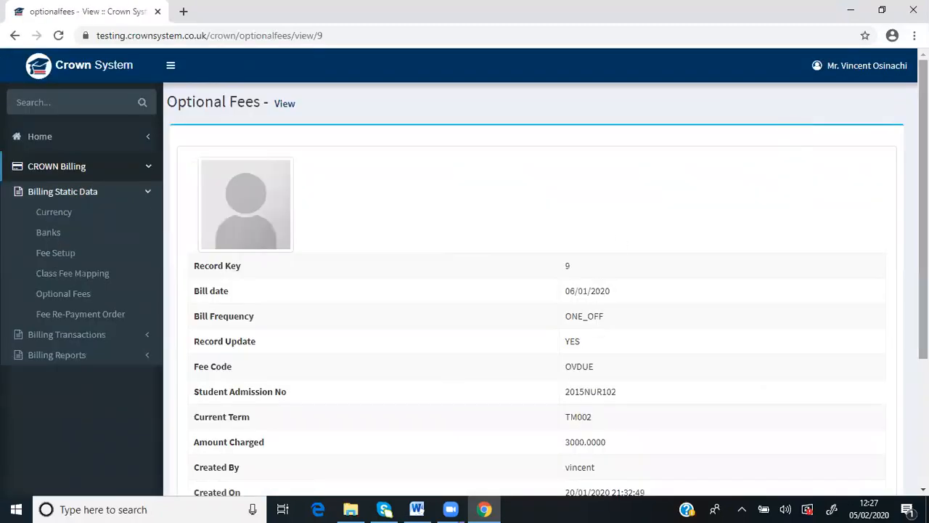
scroll(537, 254, down, 2)
scroll(537, 269, down, 1)
scroll(537, 269, up, 2)
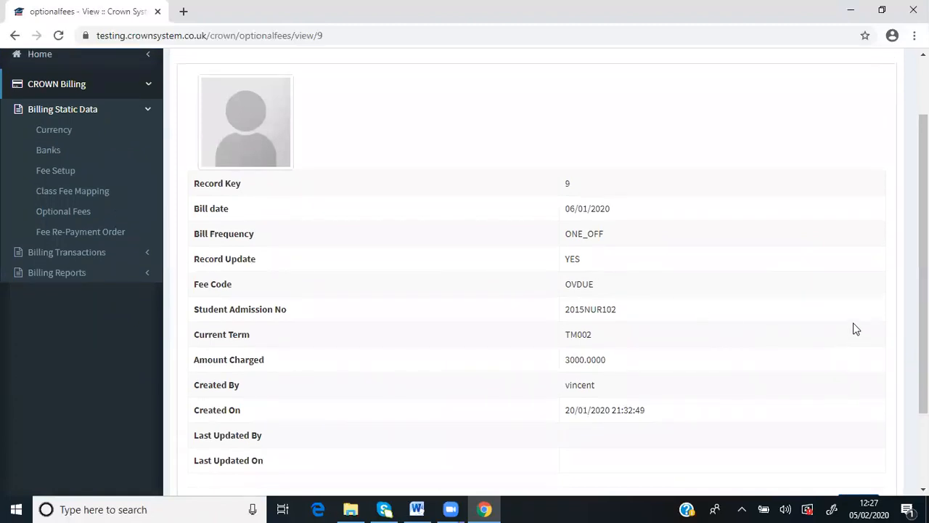
scroll(477, 247, up, 2)
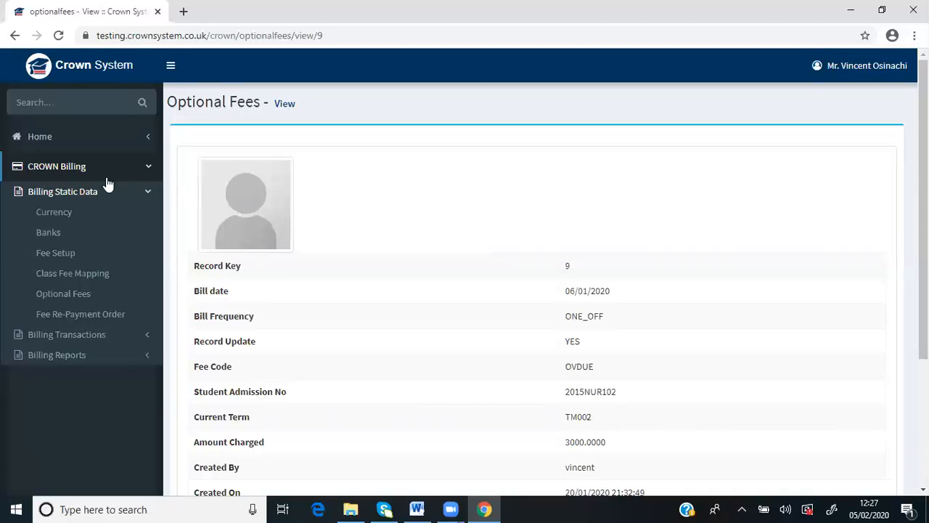
Step: Bring up the fee re-payment order for updating and set the fee rank of BKS1 (Playgroup books) to 1
mouse_move(108, 271)
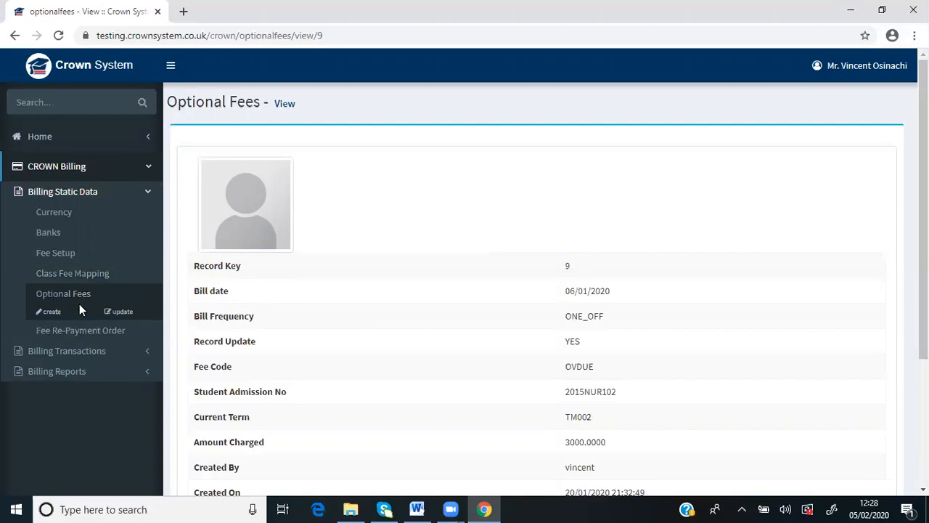
mouse_move(56, 333)
mouse_move(54, 212)
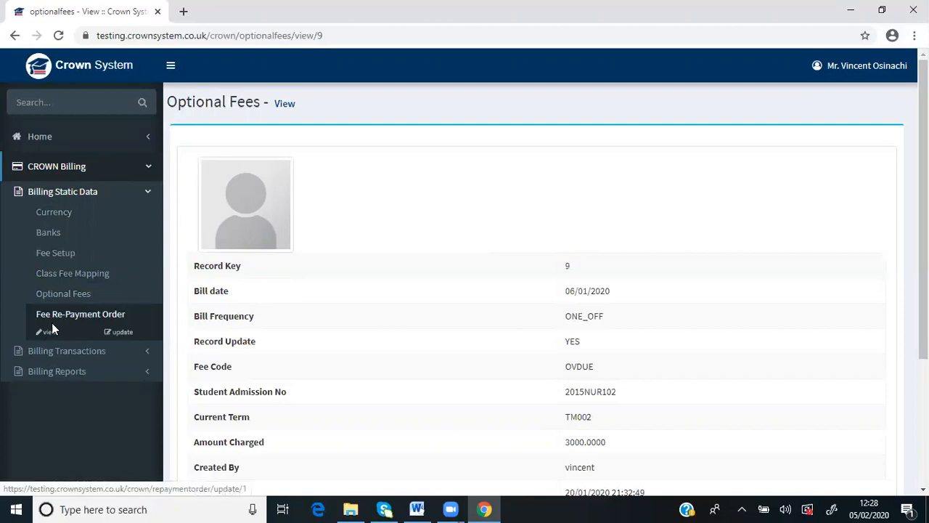
click(117, 338)
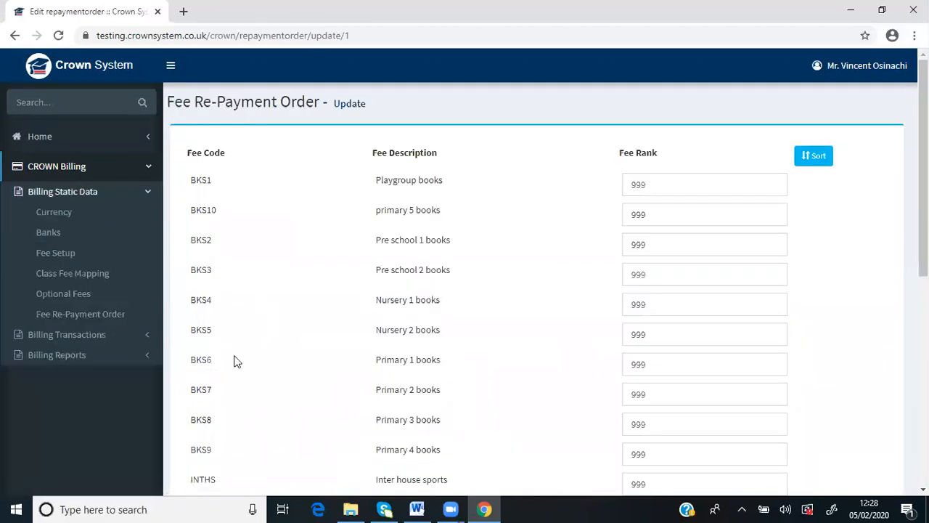
mouse_move(923, 248)
mouse_down()
mouse_move(923, 457)
mouse_move(924, 264)
mouse_up()
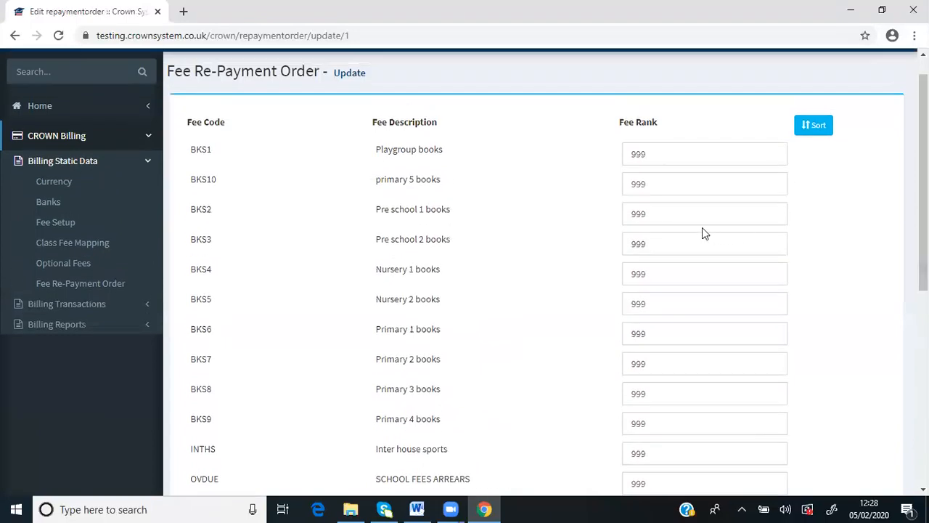
click(659, 154)
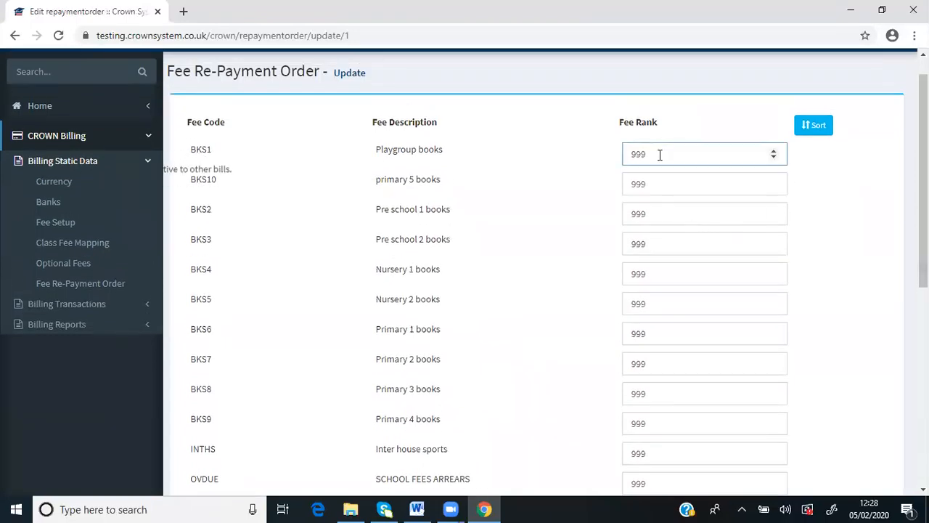
key(BackSpace)
key(BackSpace)
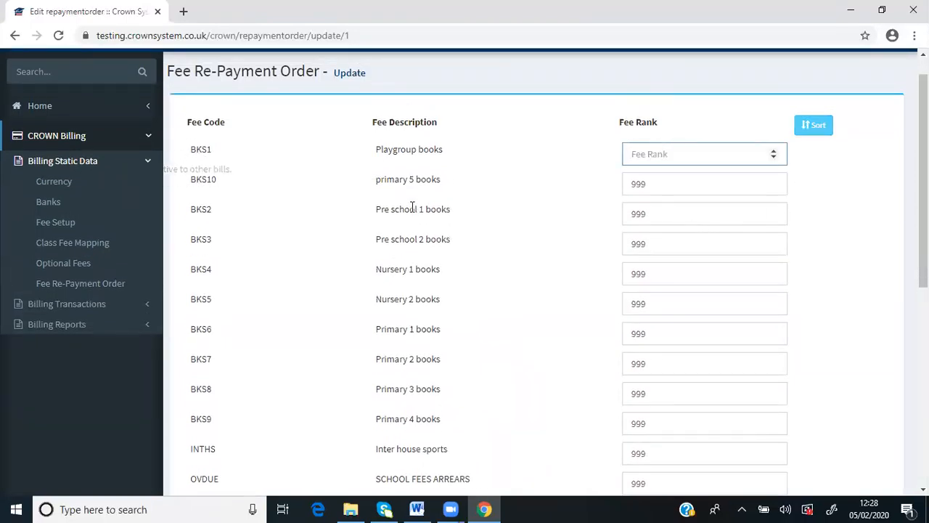
text(1)
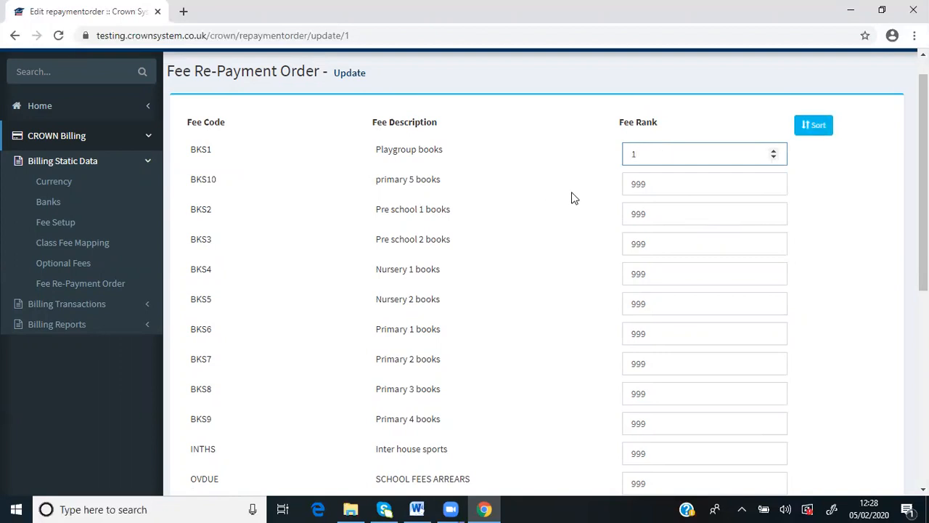
Step: Set the fee rank of BKS5 (Nursery 2 books) to 2
click(666, 302)
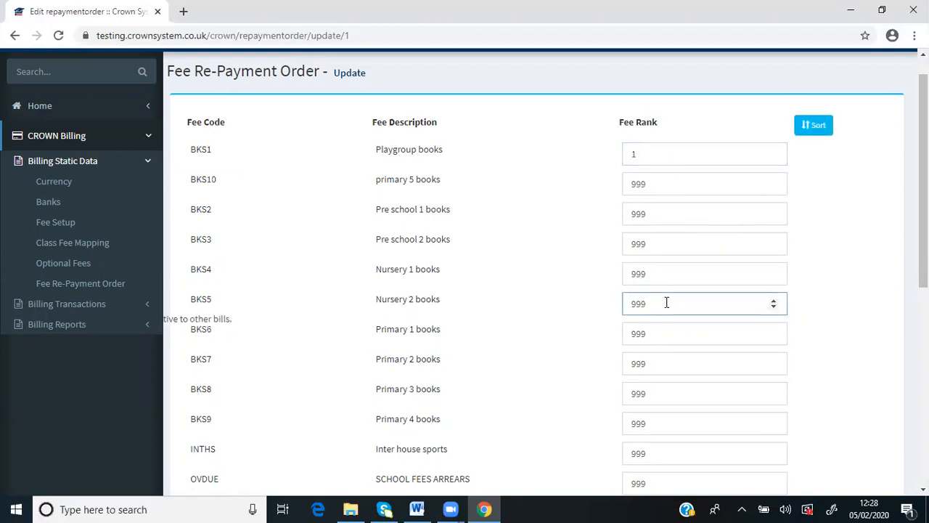
key(BackSpace)
text(2)
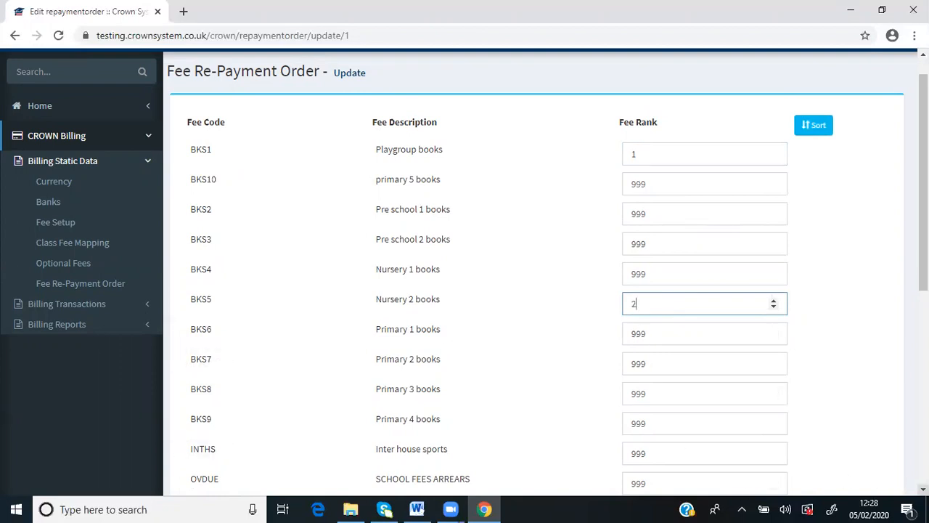
Step: Set the fee rank of SCFE5 (Primary school fees) to 3
scroll(537, 290, down, 5)
scroll(537, 290, down, 1)
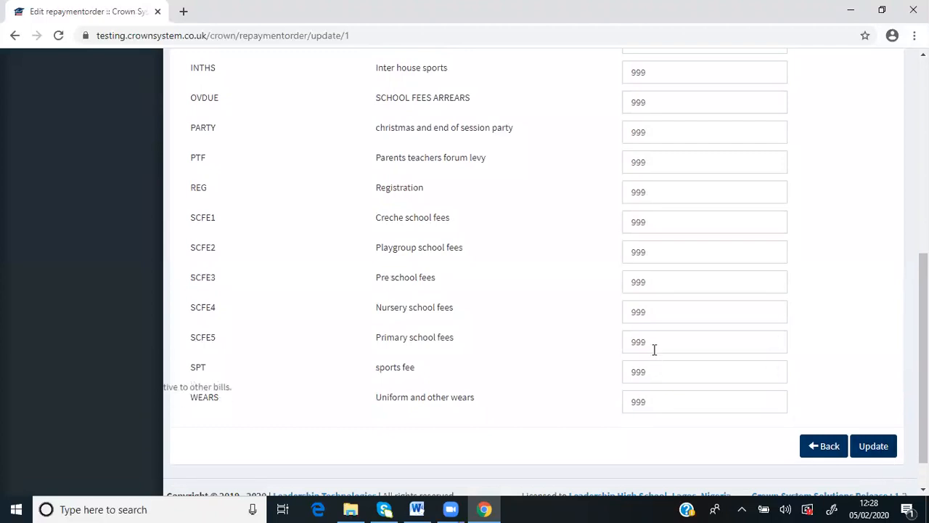
click(654, 343)
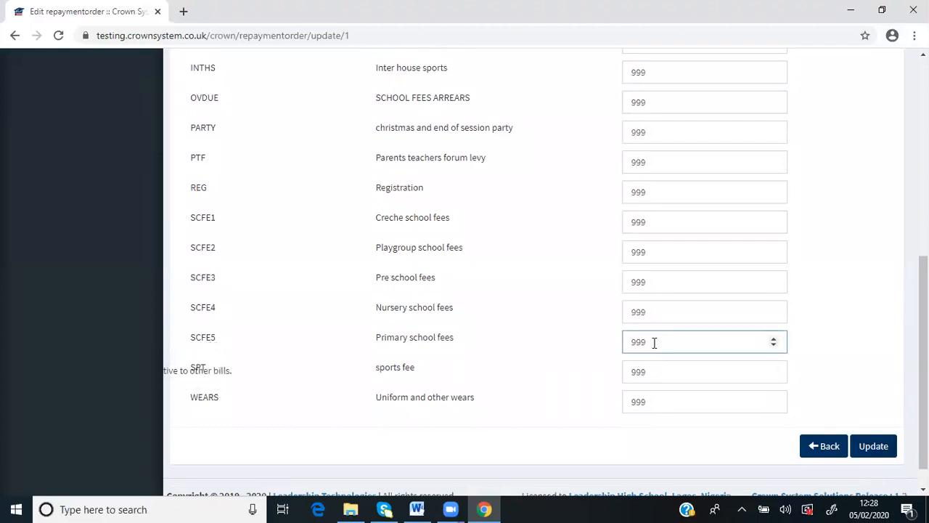
key(BackSpace)
key(BackSpace)
text(3)
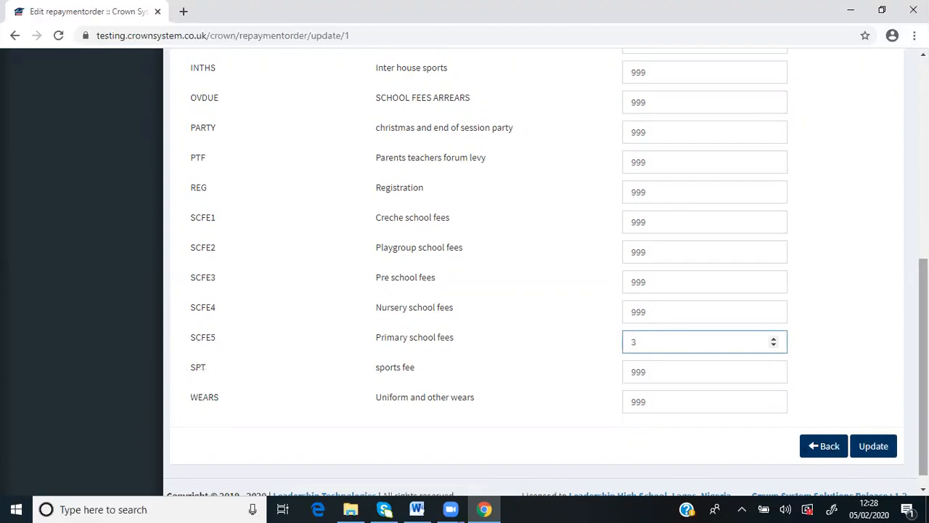
Step: Go through the fee re-payment order list and check the fee ranks entered, keeping SCFE5 (Primary school fees) at 3
scroll(546, 271, up, 5)
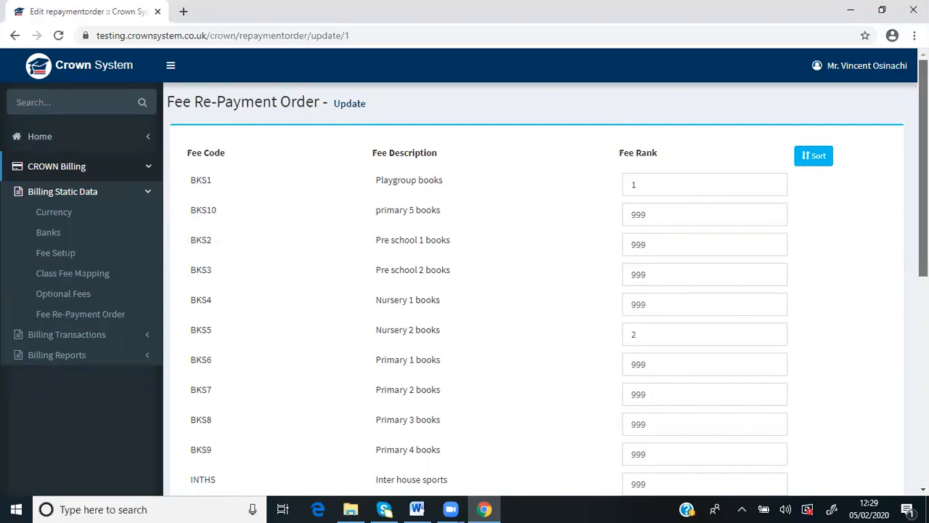
scroll(544, 271, down, 3)
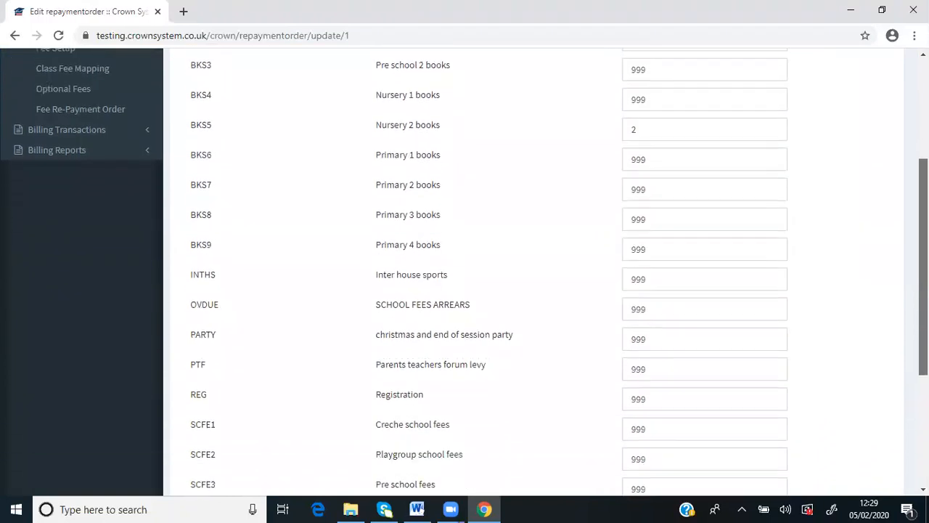
scroll(643, 466, down, 1)
scroll(643, 467, up, 1)
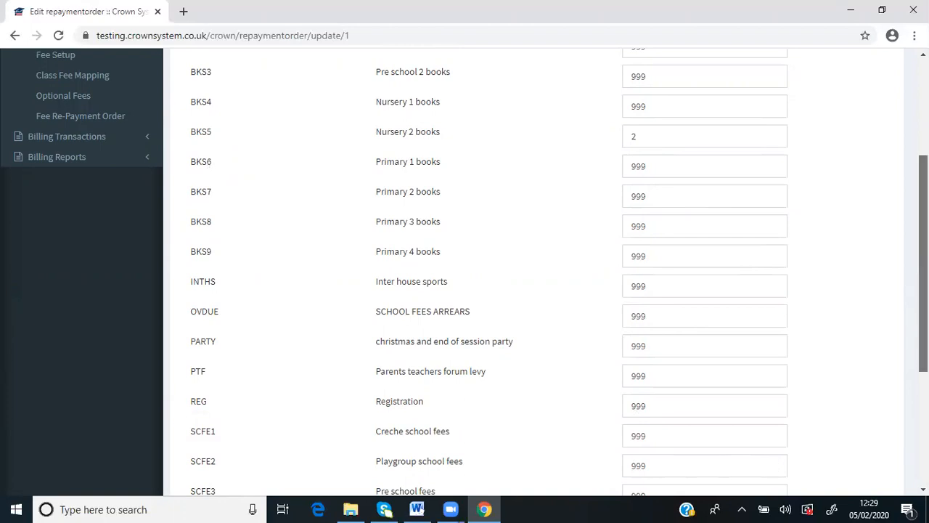
scroll(634, 327, down, 3)
double_click(634, 327)
text(3)
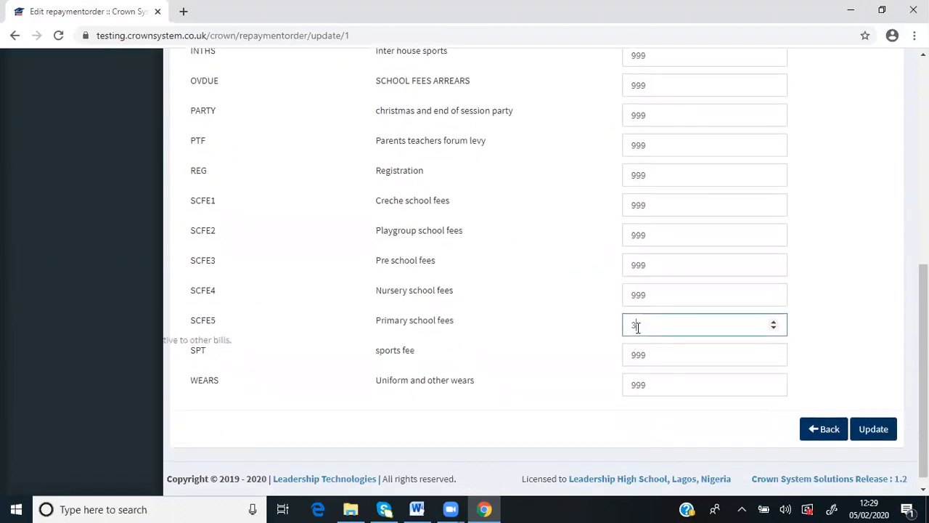
scroll(635, 336, up, 5)
scroll(890, 289, up, 2)
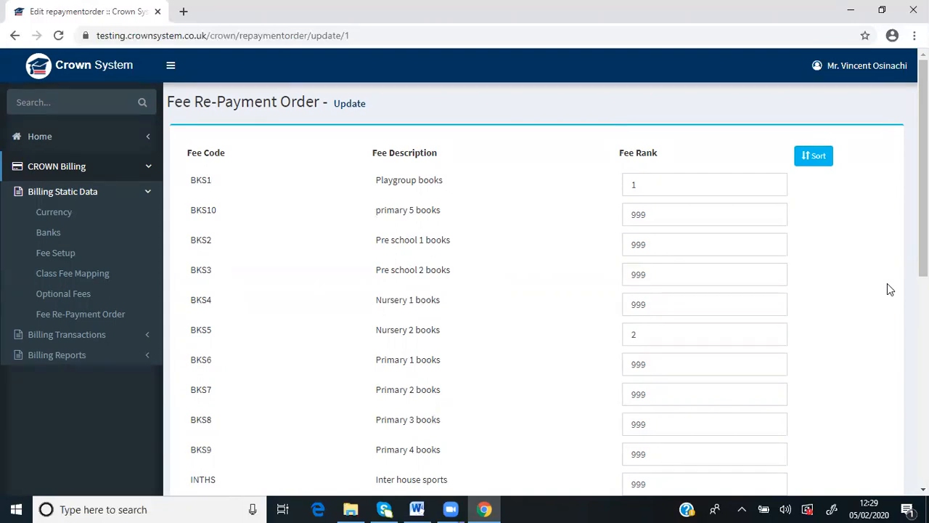
Step: Clear the fee rank of BKS1 (Playgroup books)
click(645, 186)
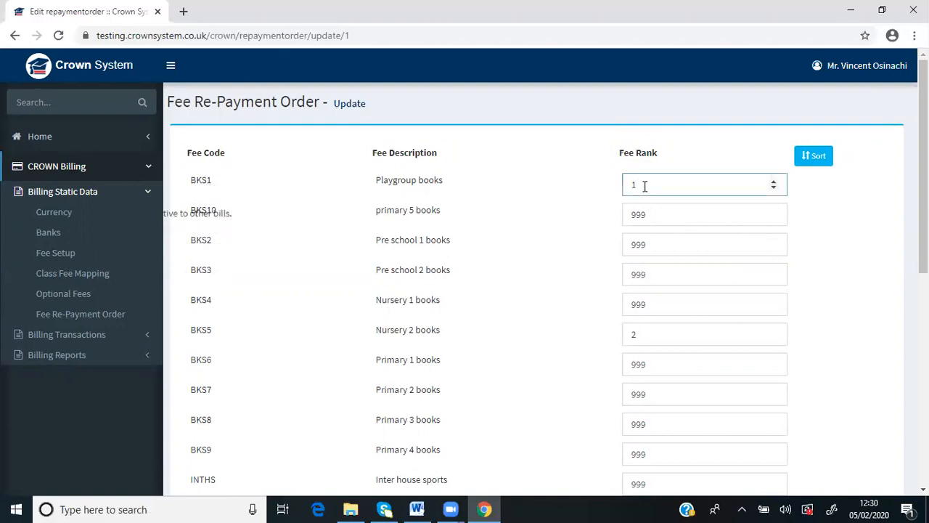
key(BackSpace)
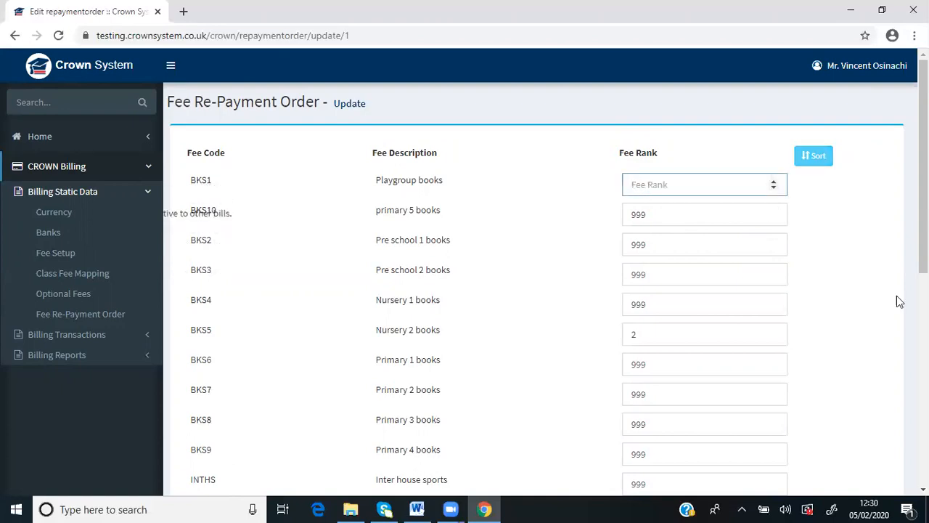
mouse_move(922, 254)
mouse_down()
mouse_move(923, 441)
mouse_move(922, 251)
mouse_up()
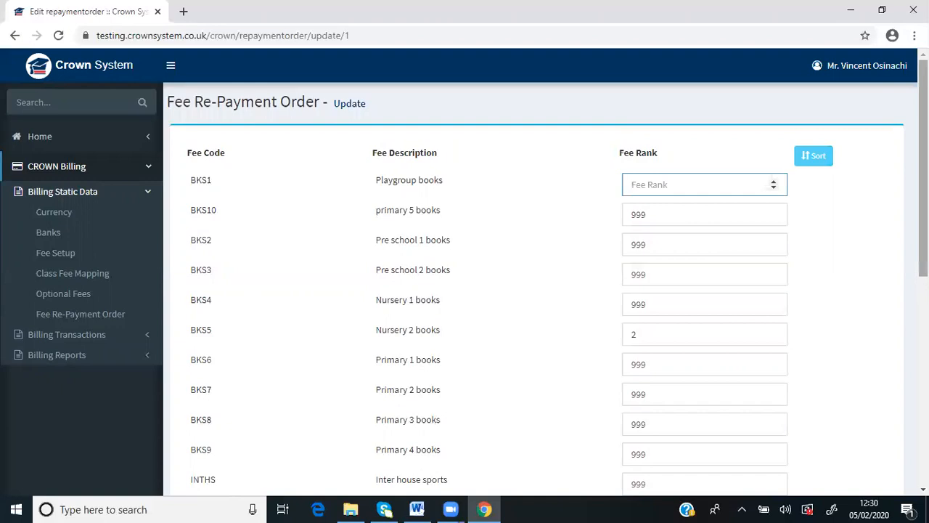
Step: View the mandatory bill generation pages for whole school, class and student, plus the page for raising optional bill items
mouse_move(109, 315)
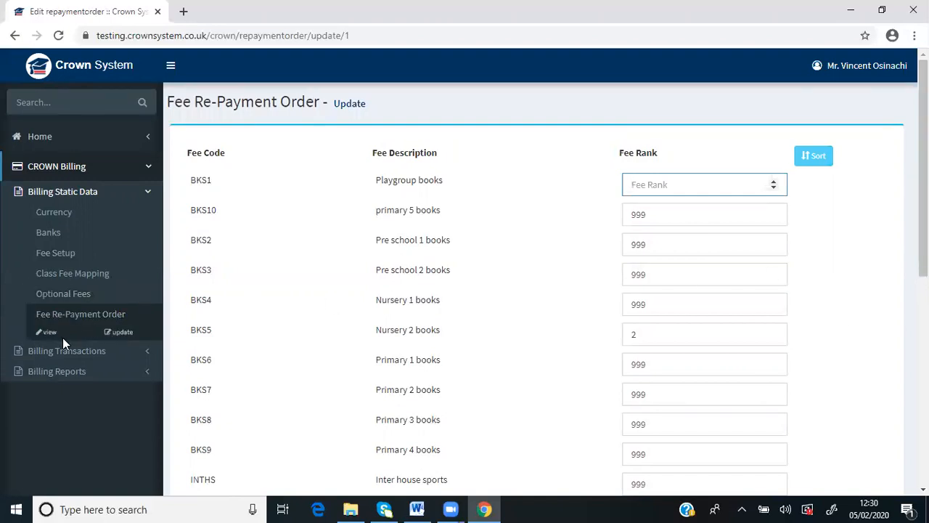
click(93, 198)
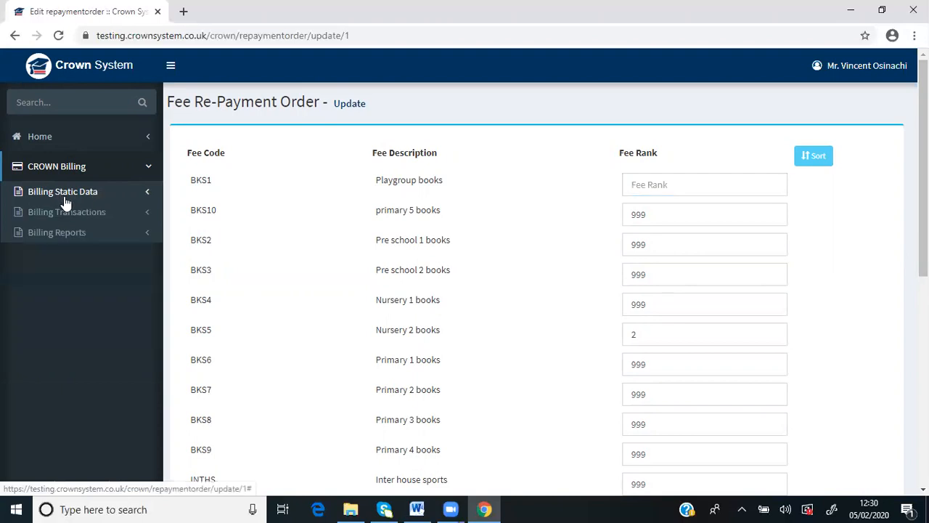
click(76, 214)
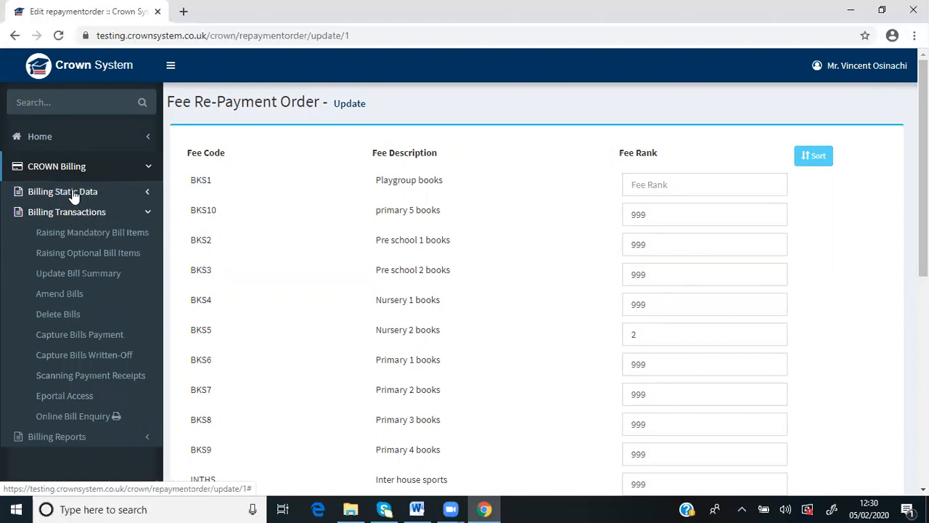
click(76, 239)
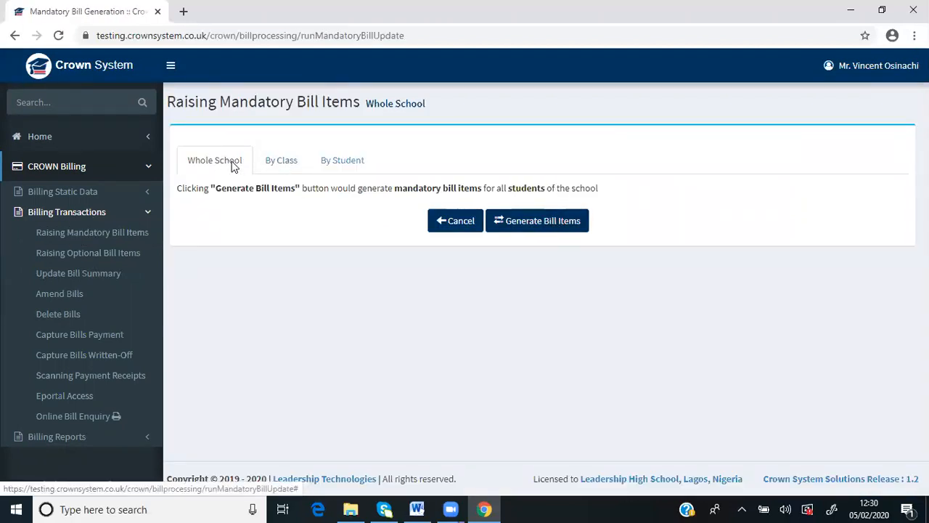
click(283, 164)
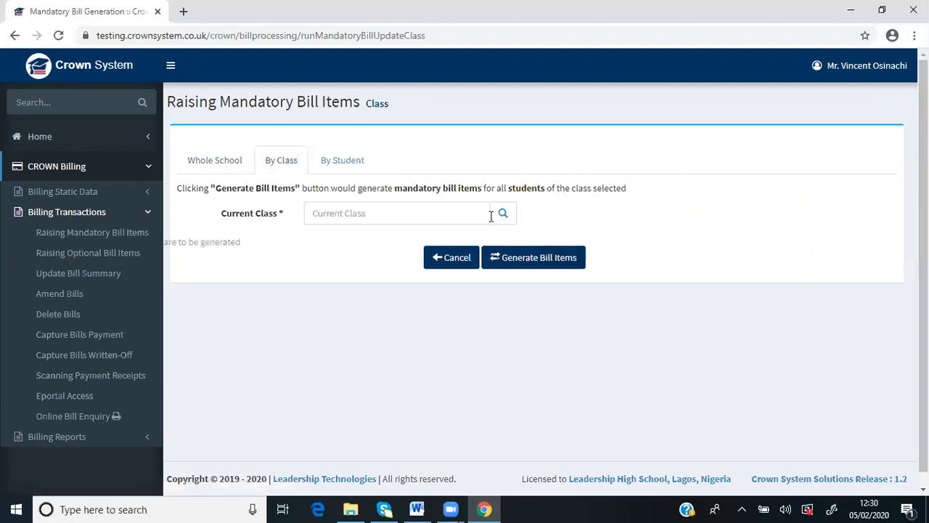
click(351, 162)
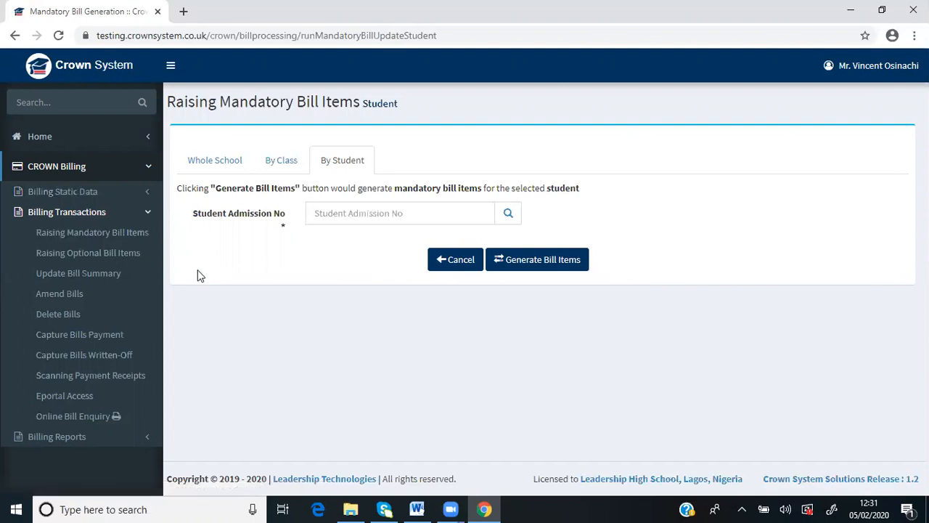
click(91, 254)
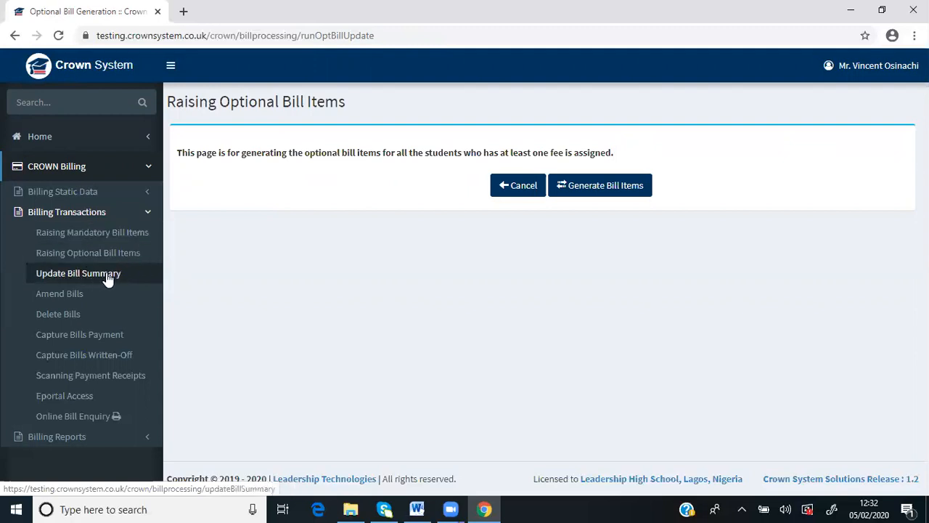
Step: Bring up the amendment of consolidated bills and choose the third listed student's admission number
click(65, 293)
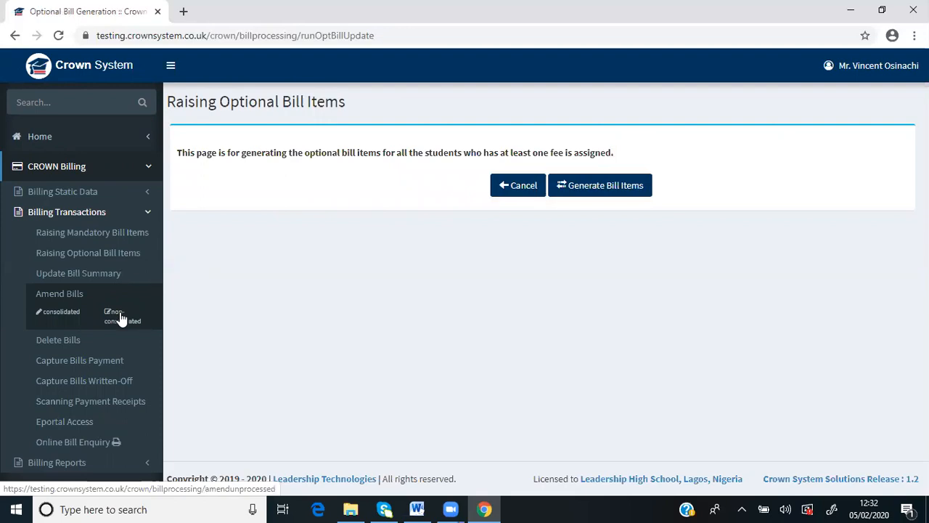
mouse_move(114, 342)
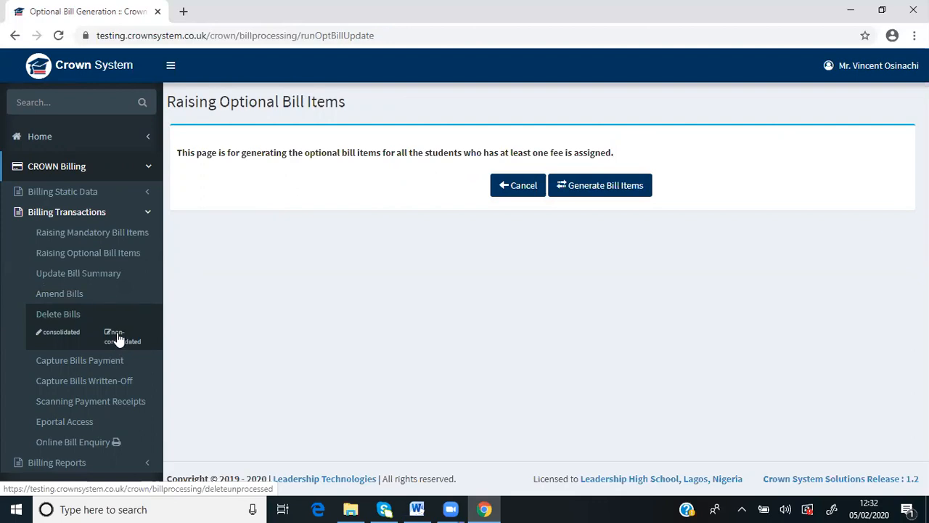
mouse_move(69, 297)
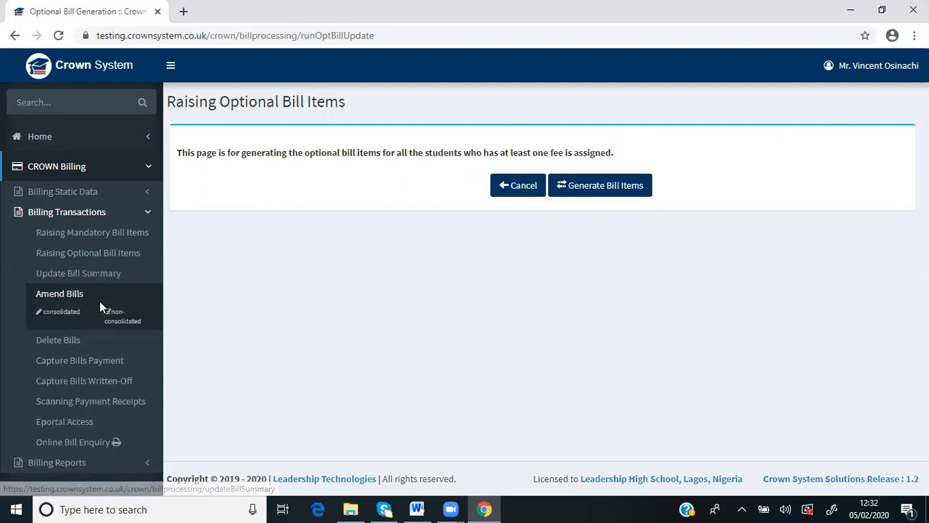
click(57, 317)
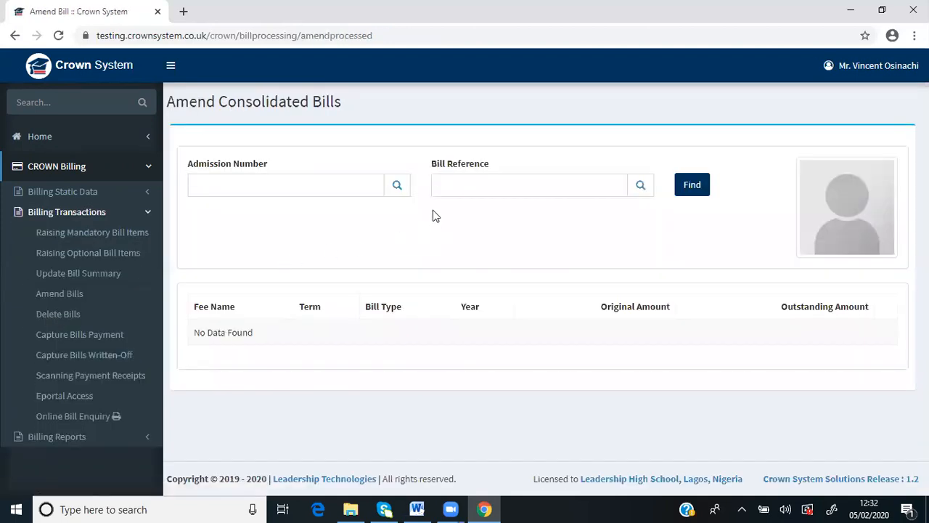
click(400, 188)
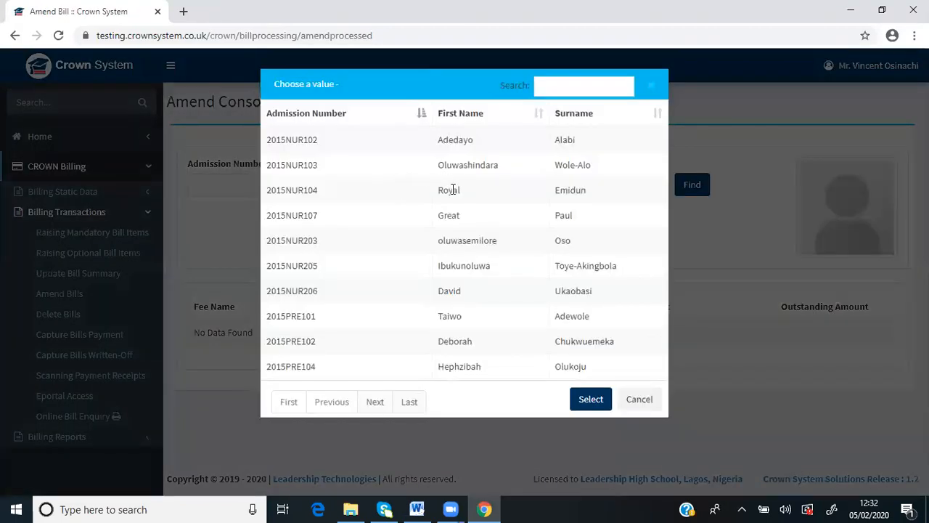
click(451, 191)
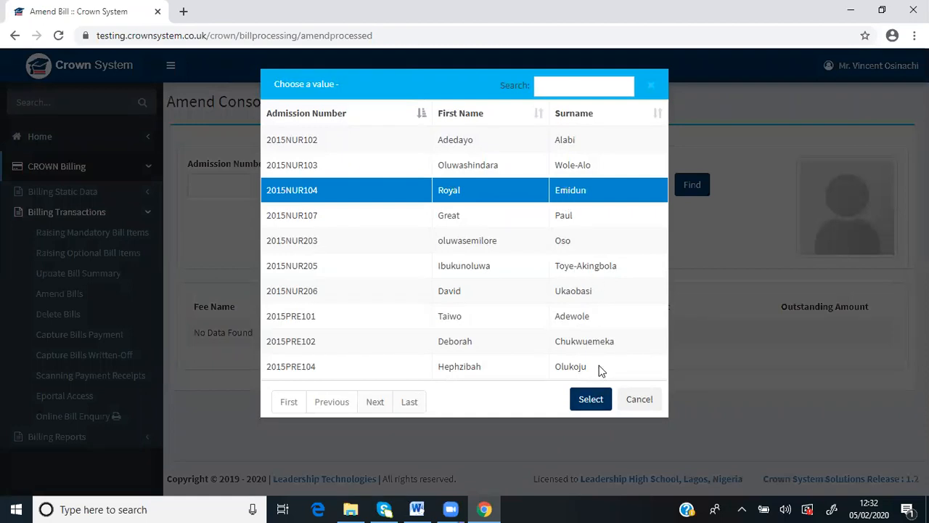
click(590, 398)
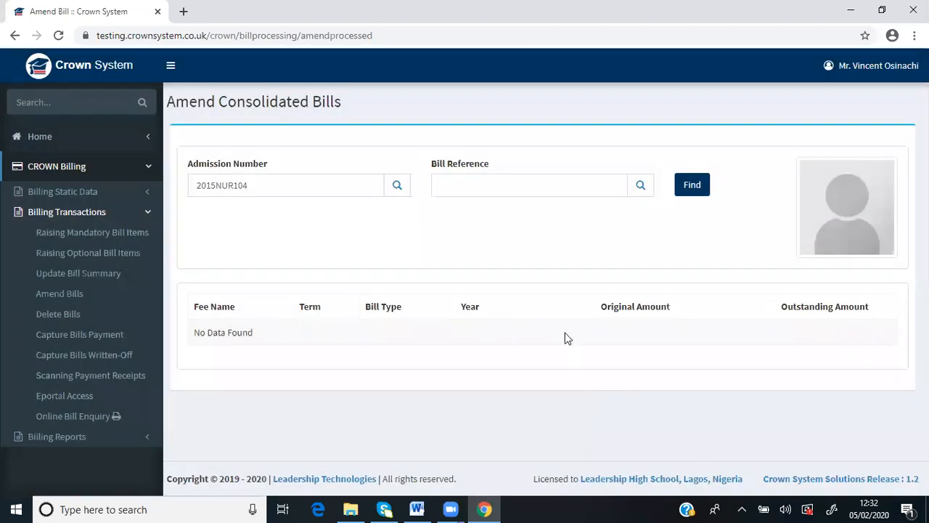
Step: Choose the student's bill reference dated 2020-01-07 and retrieve that bill's fee items
click(642, 186)
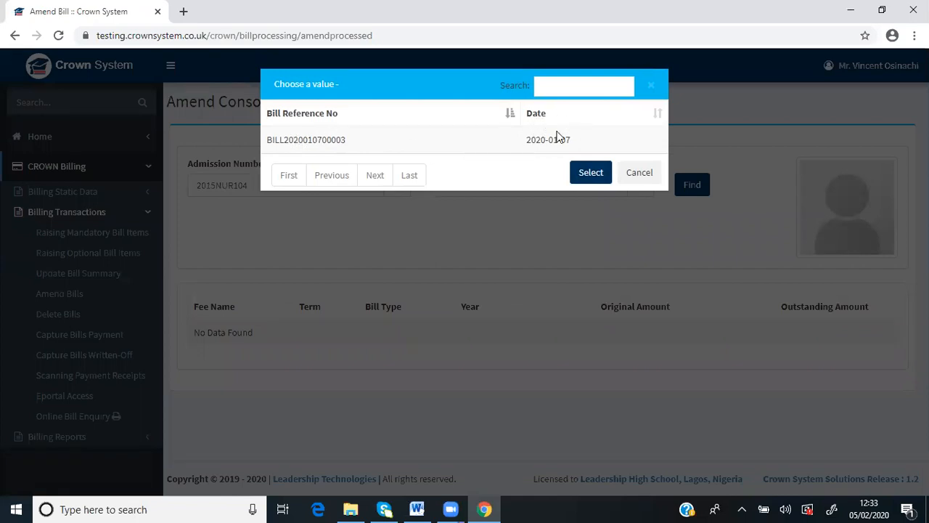
click(309, 138)
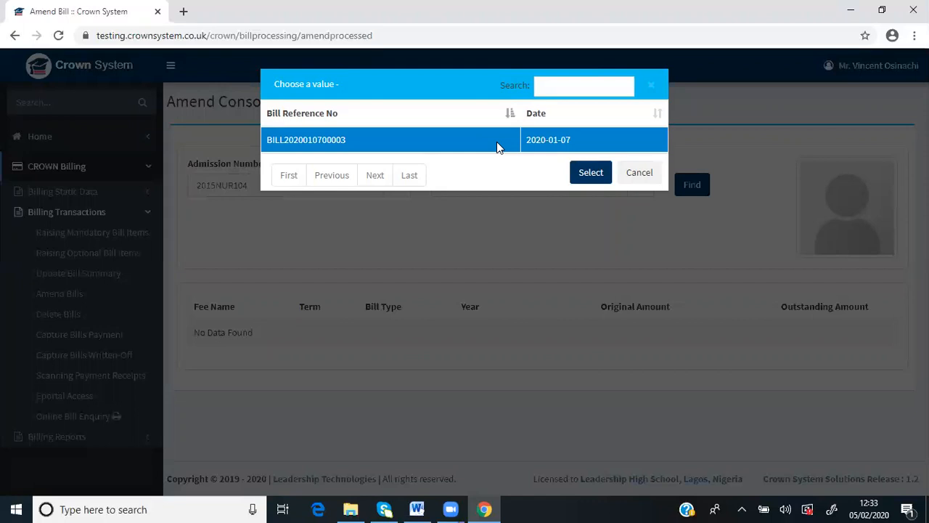
click(590, 174)
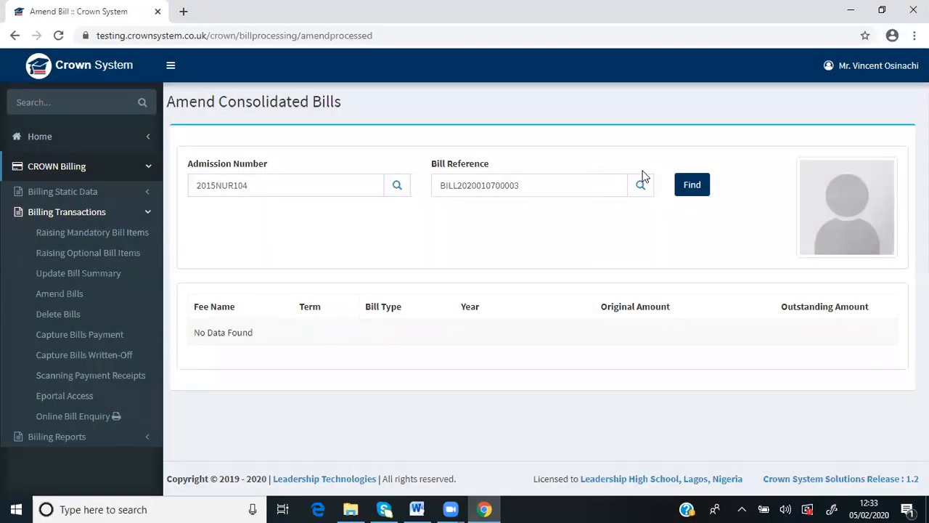
click(692, 186)
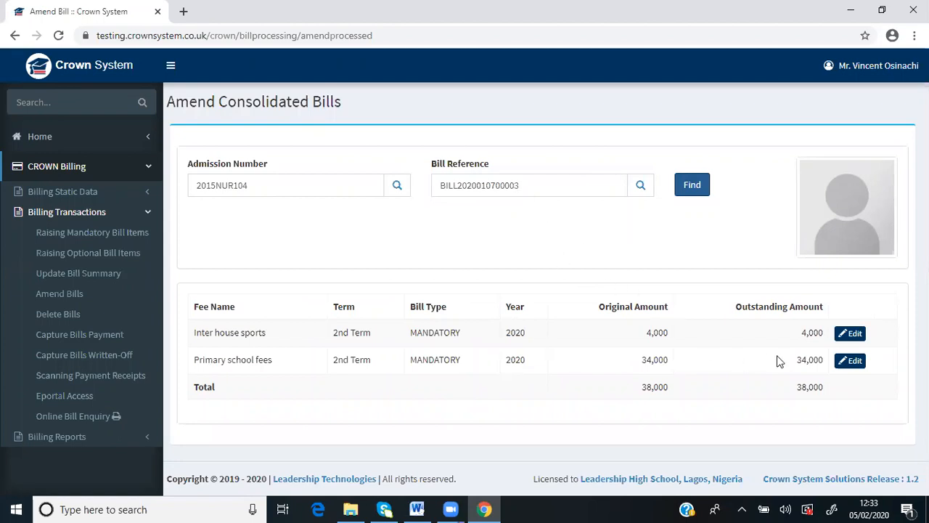
Step: Amend the original amount of the Inter house sports fee to 1000 and save the change
click(853, 333)
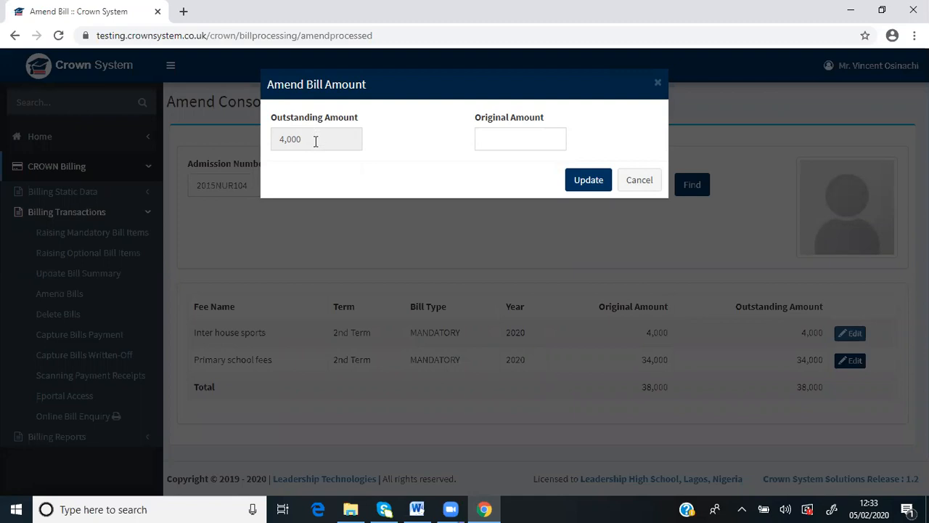
click(490, 138)
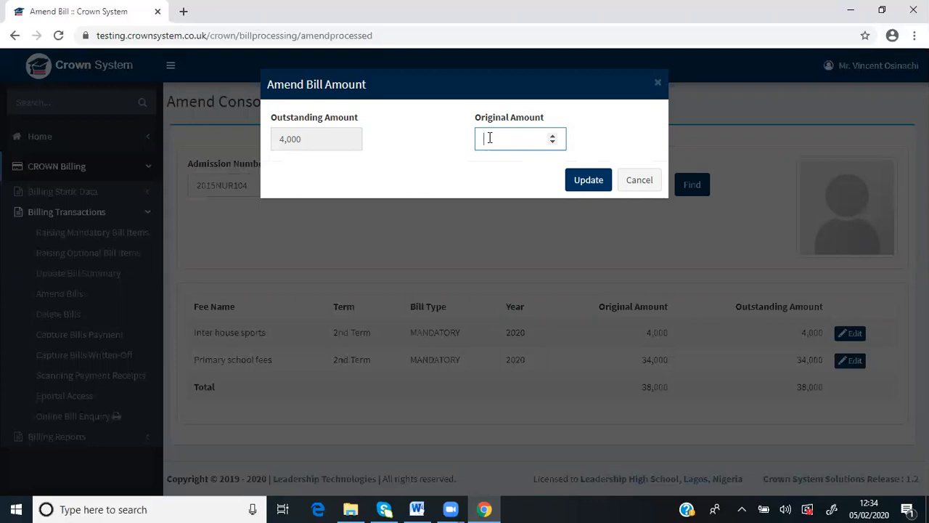
text(1000)
click(596, 186)
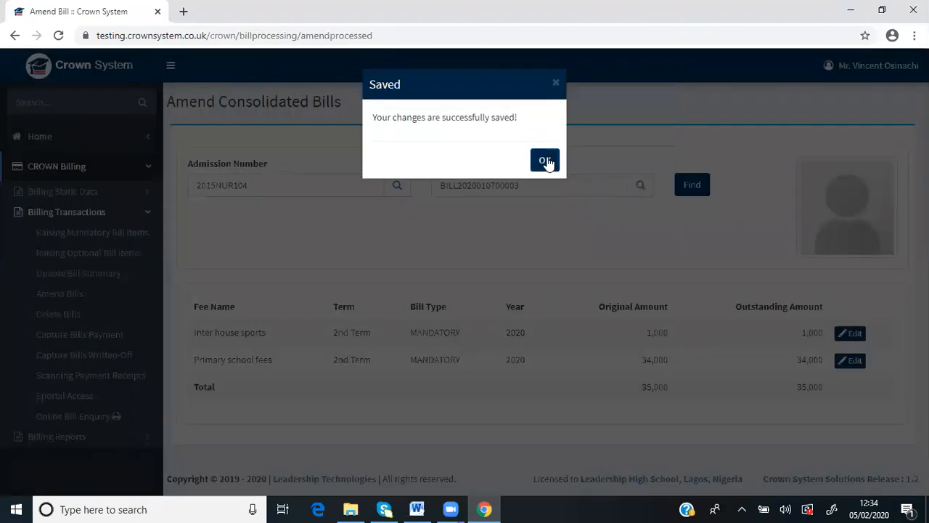
click(546, 161)
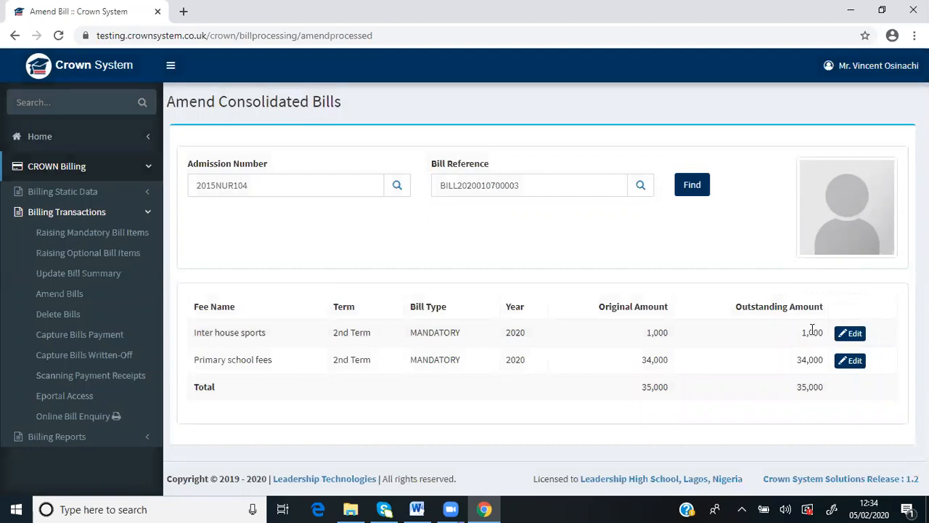
Step: Try to amend the original amount of the Inter house sports fee to 4000, and leave the amendment without saving
click(851, 336)
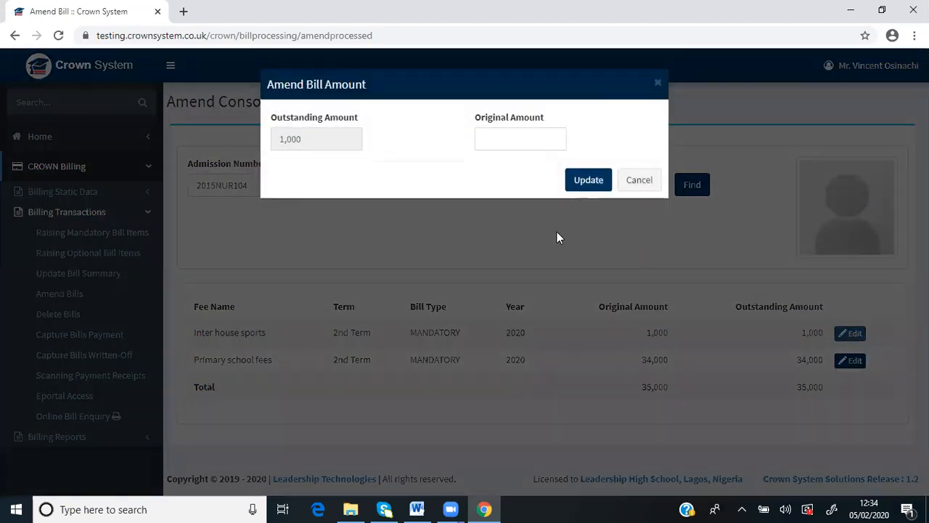
click(520, 143)
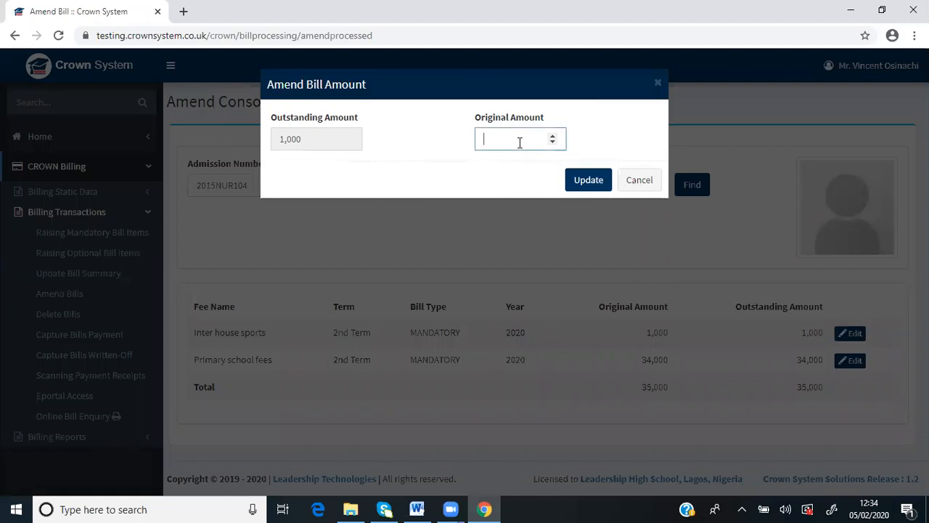
text(4000)
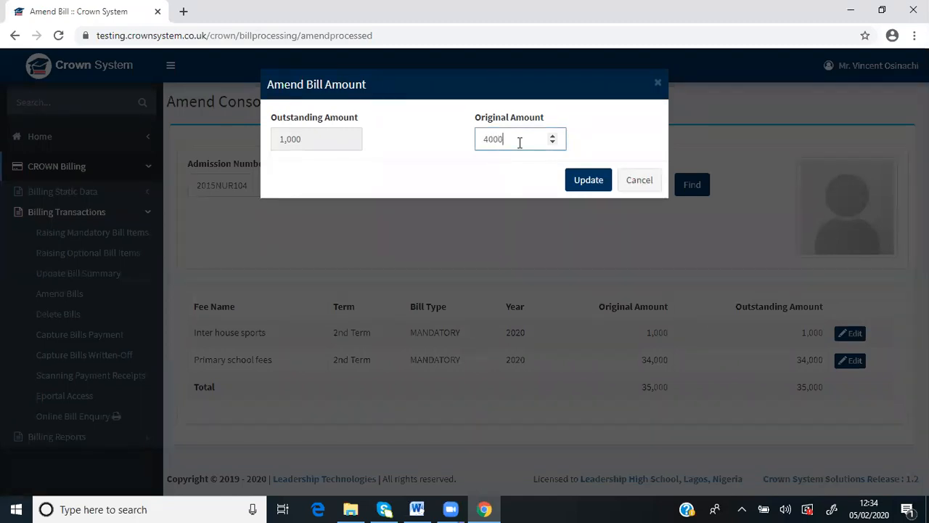
click(585, 182)
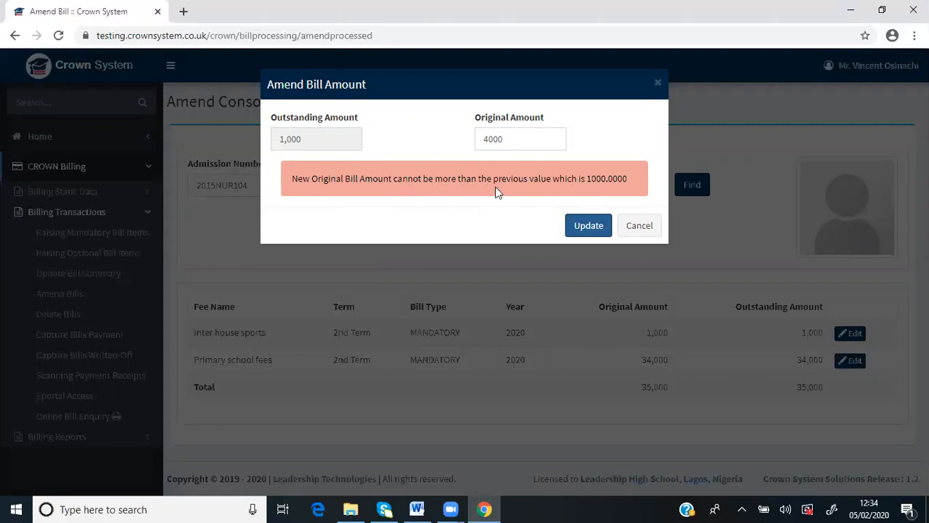
click(631, 227)
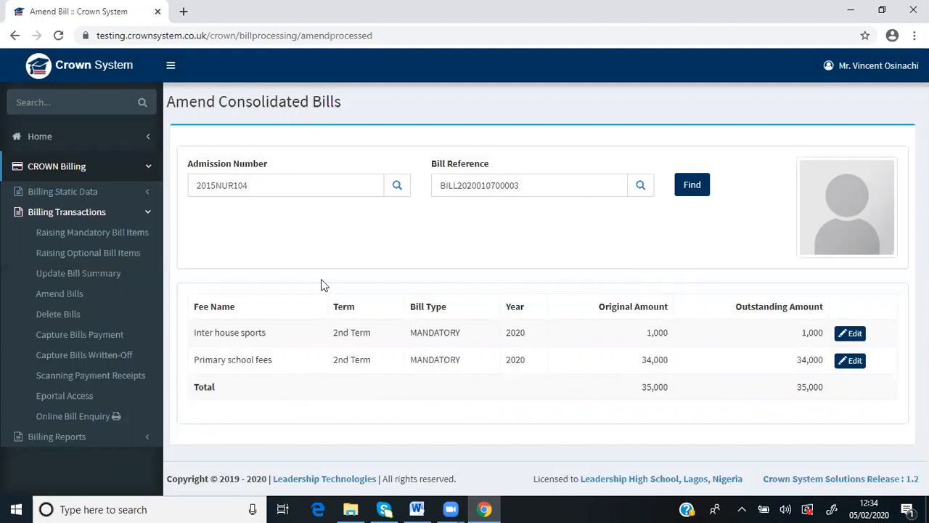
Step: Bring up the amendment of non-consolidated bills and look up the fee items of the second listed student
mouse_move(94, 324)
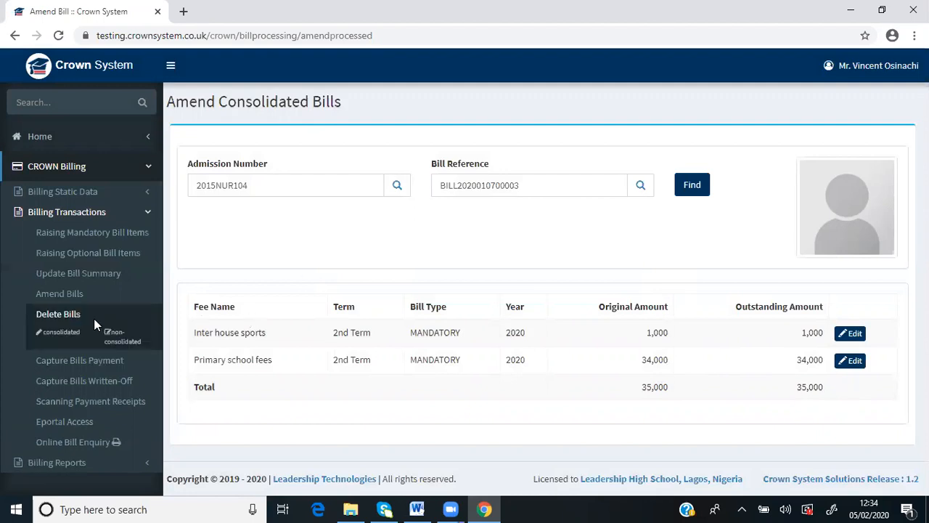
mouse_move(59, 293)
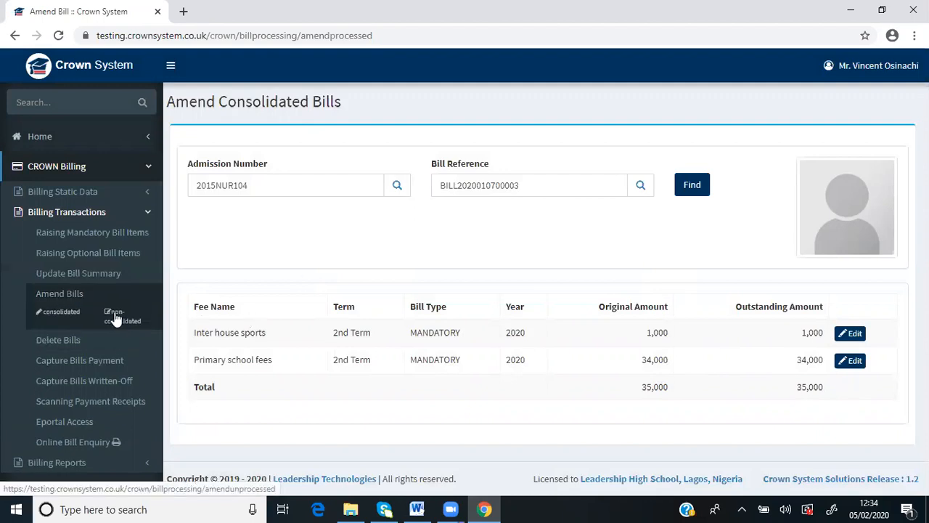
click(116, 318)
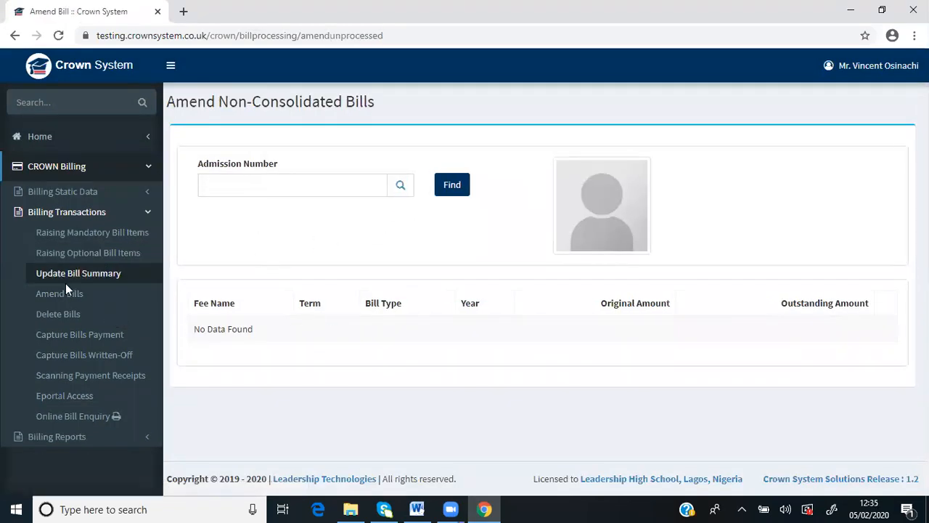
mouse_move(67, 294)
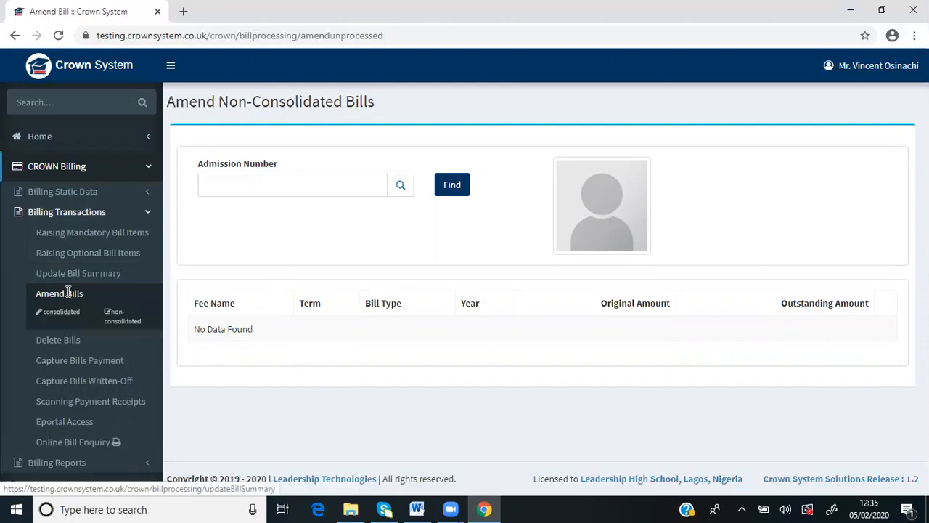
click(402, 187)
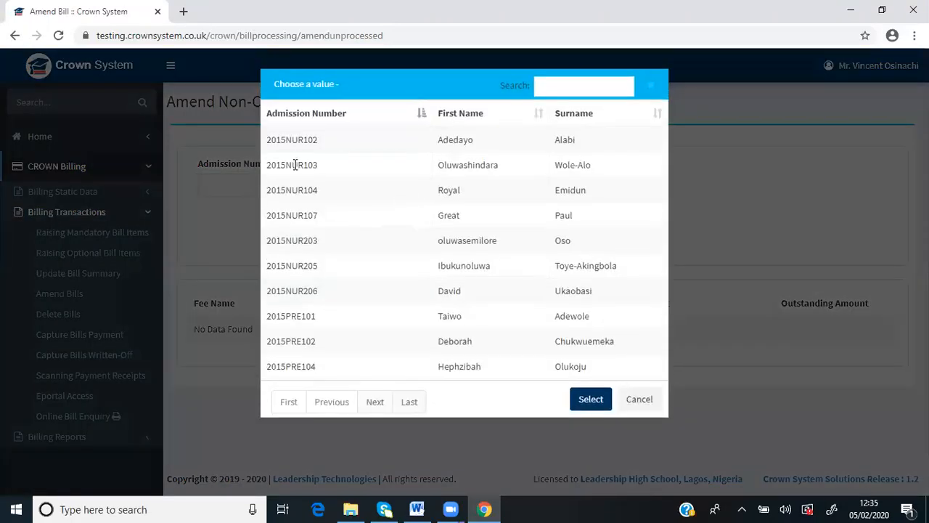
click(296, 162)
click(593, 400)
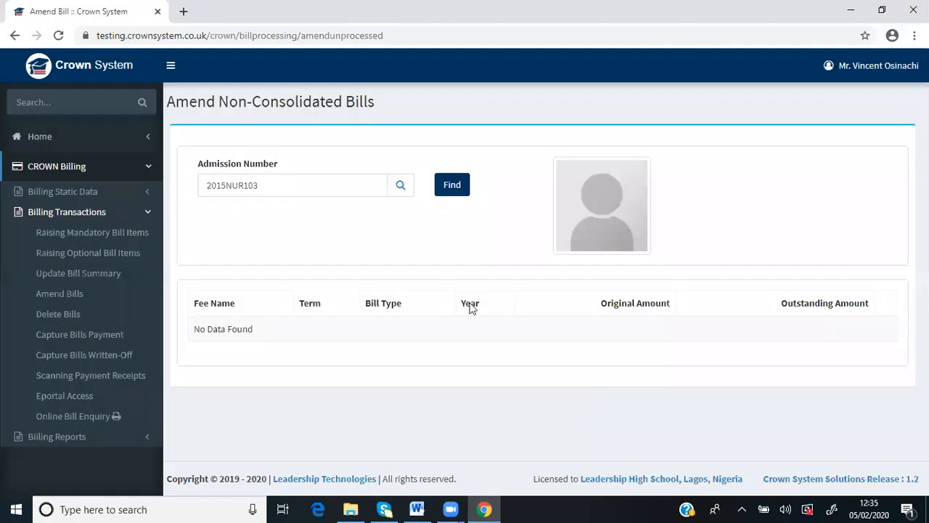
click(451, 185)
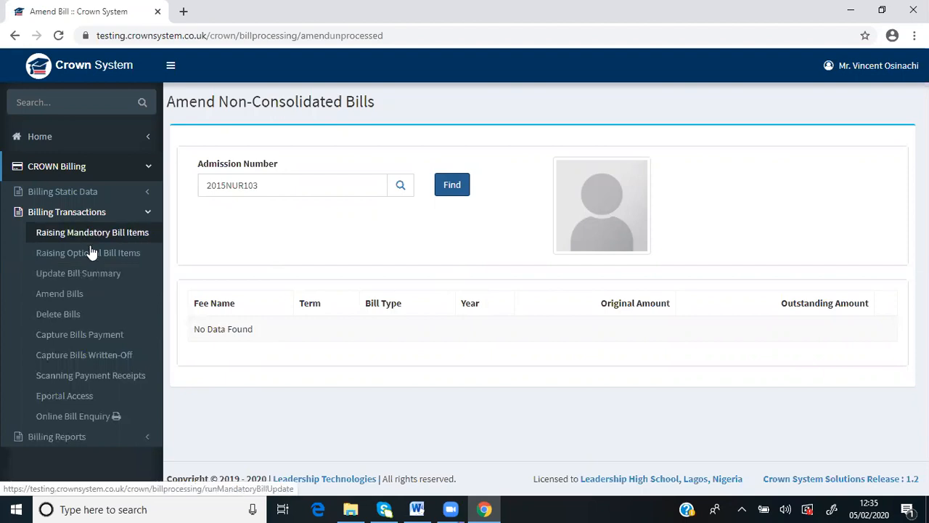
Step: Bring up the deletion of consolidated bills and choose the sixth listed student's admission number
mouse_move(111, 327)
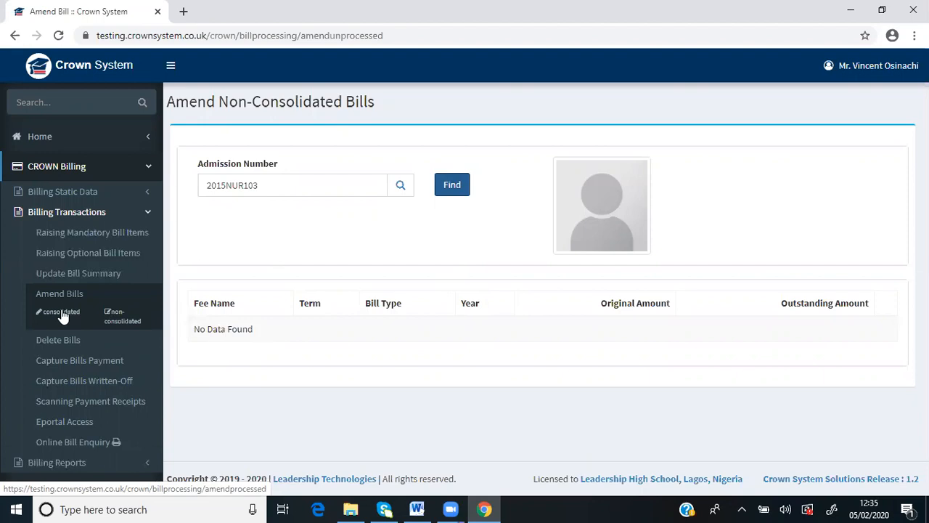
mouse_move(61, 332)
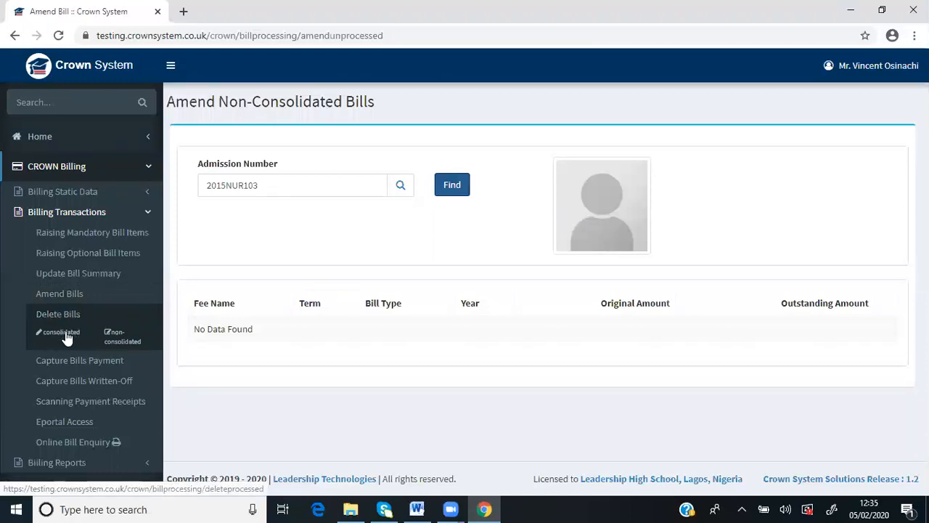
click(61, 333)
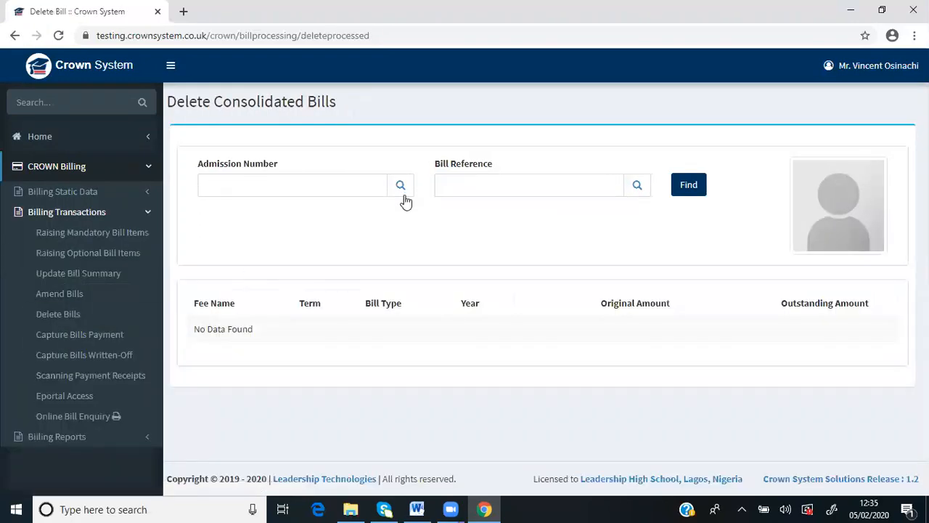
click(401, 186)
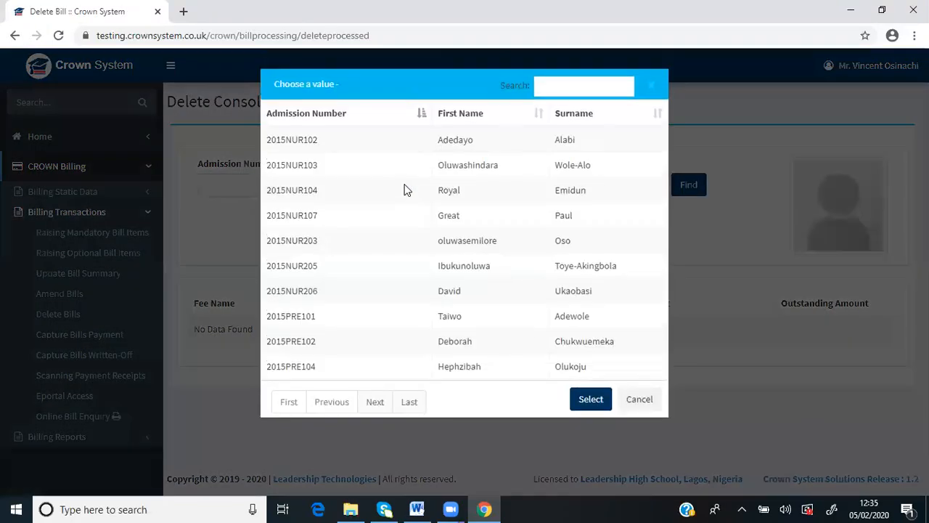
click(458, 267)
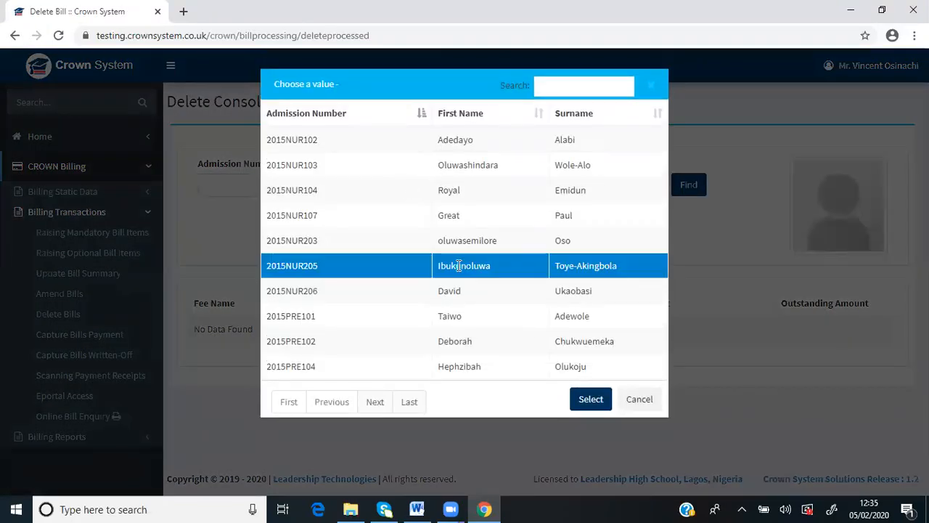
click(597, 400)
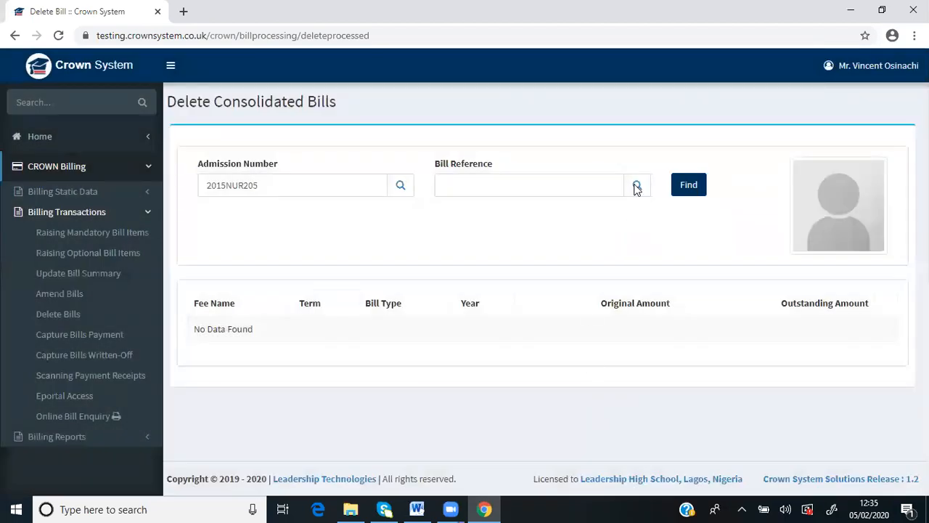
Step: Choose the student's bill reference dated 2020-01-07 and retrieve the fee items available for deletion
click(636, 187)
click(576, 144)
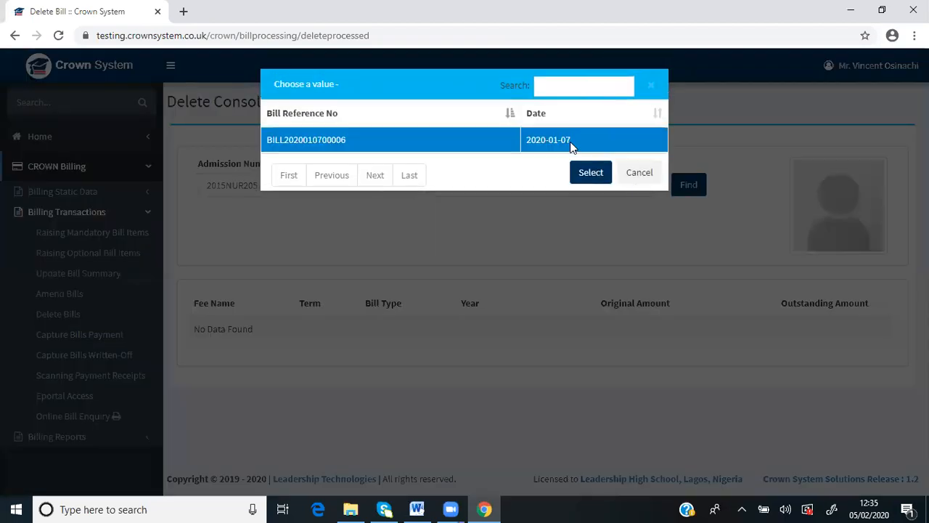
click(587, 175)
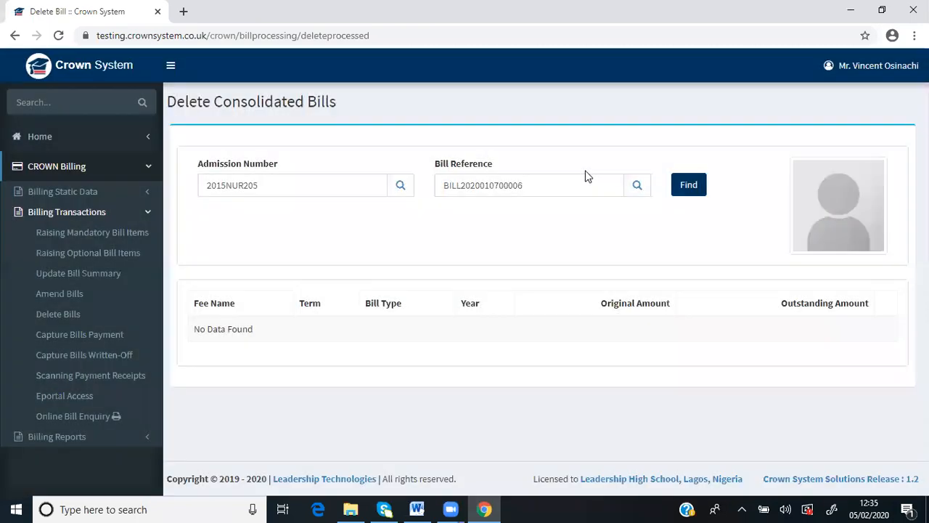
click(689, 186)
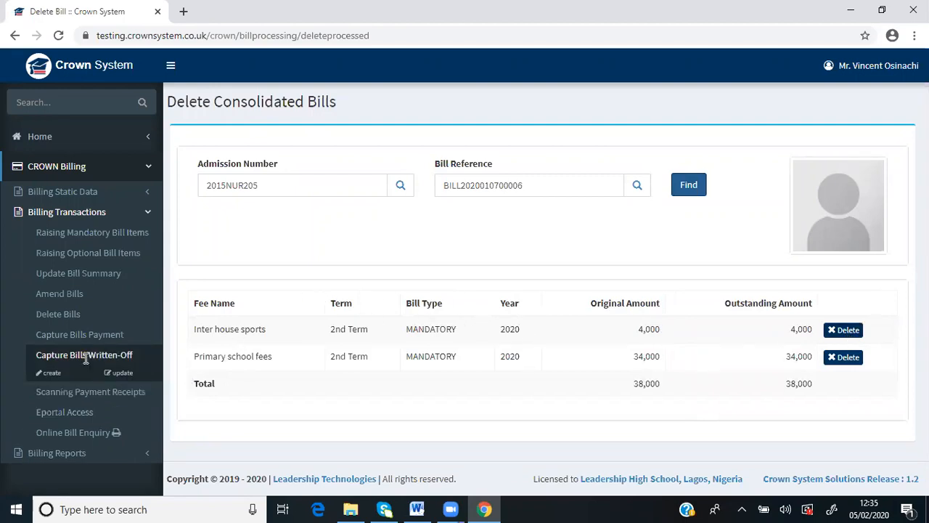
Step: Start creating a bill payment record and choose the first listed student's admission number
mouse_move(63, 341)
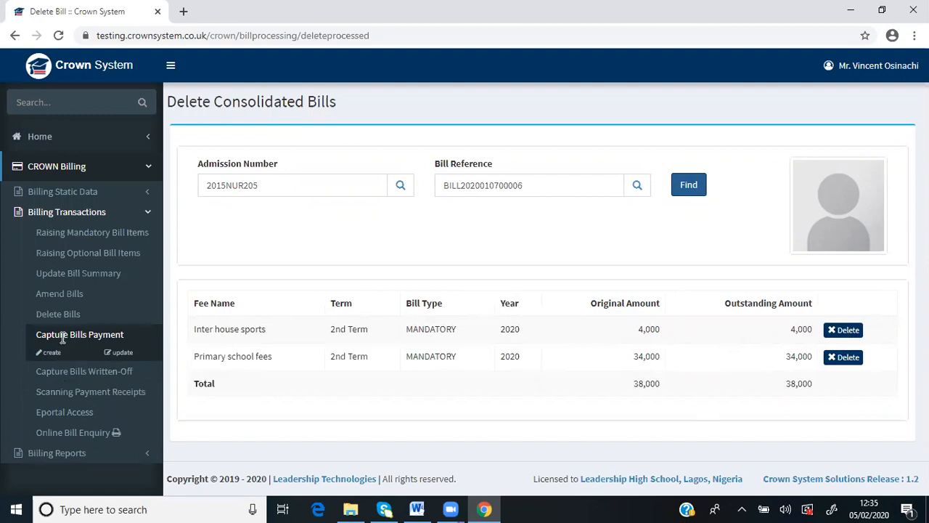
mouse_move(62, 298)
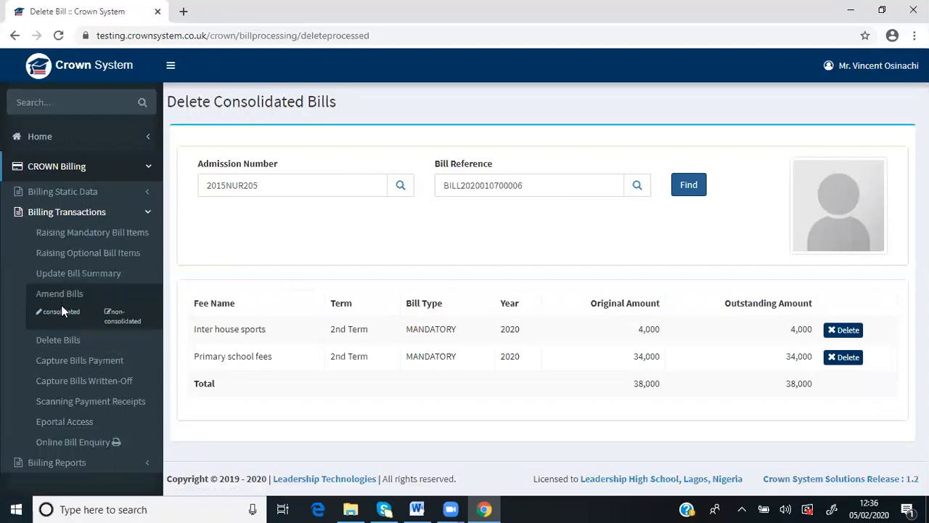
mouse_move(56, 361)
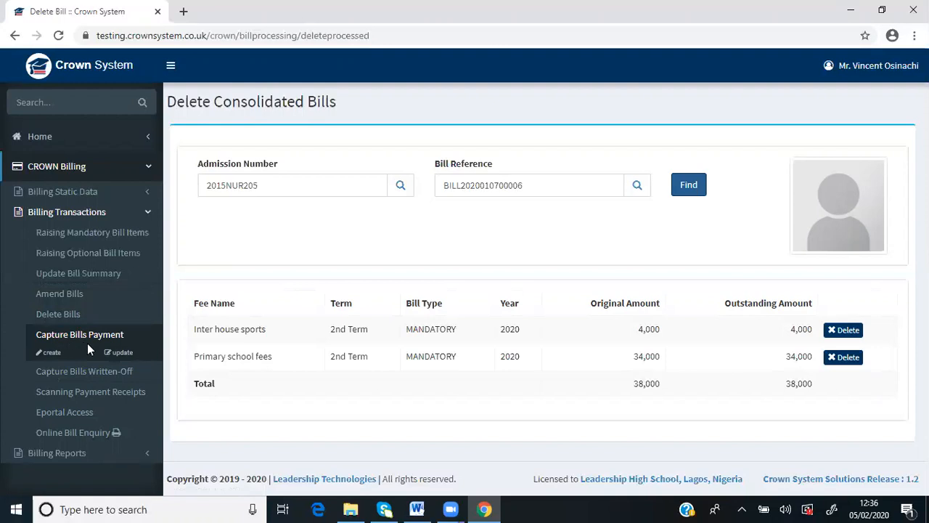
click(52, 354)
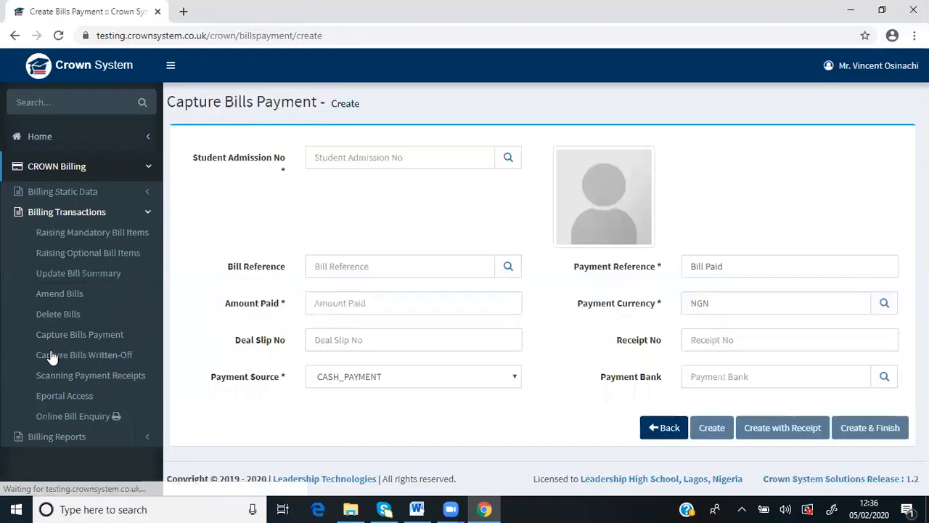
click(508, 158)
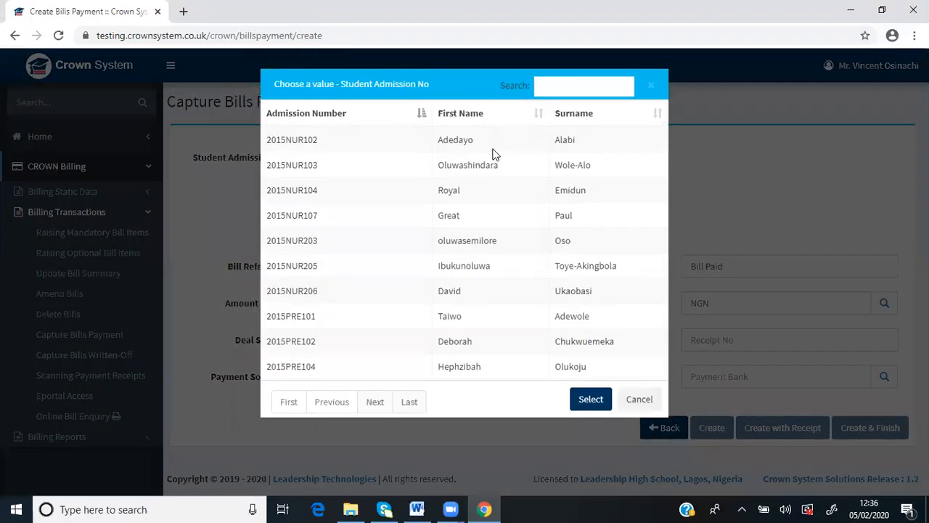
click(460, 141)
click(606, 400)
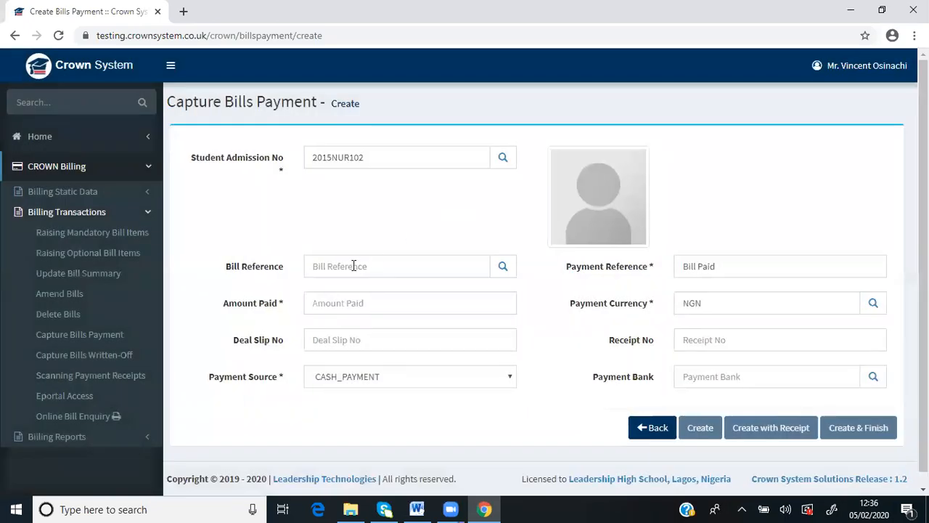
Step: Assign the student's bill reference dated 2020-01-07 to the payment record
click(353, 266)
click(503, 266)
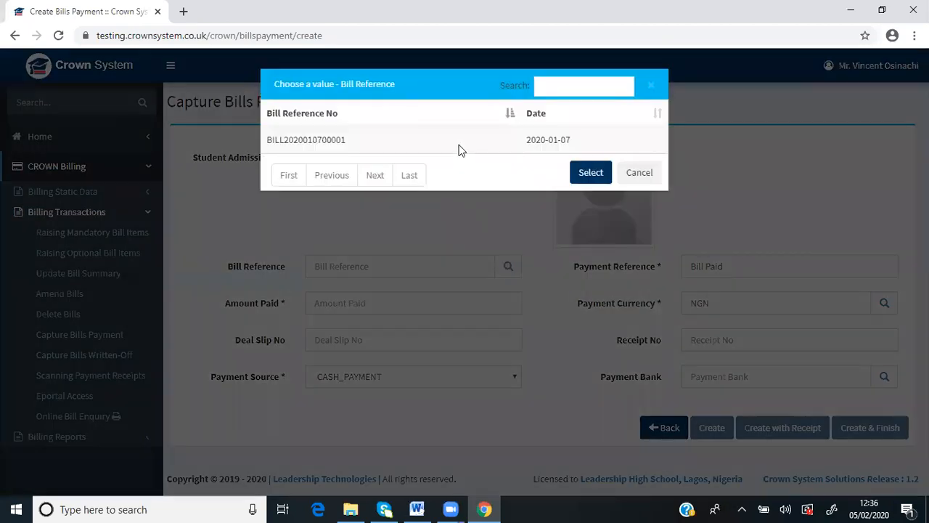
click(335, 139)
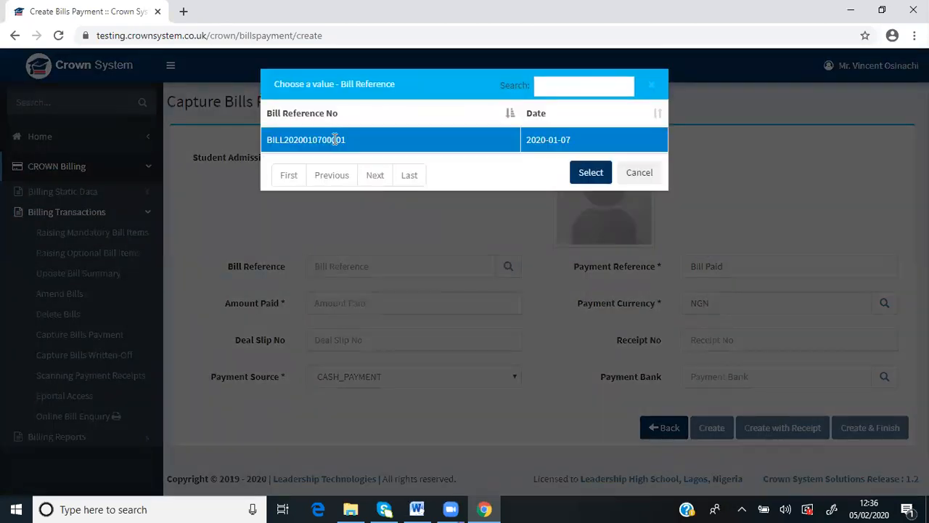
click(585, 173)
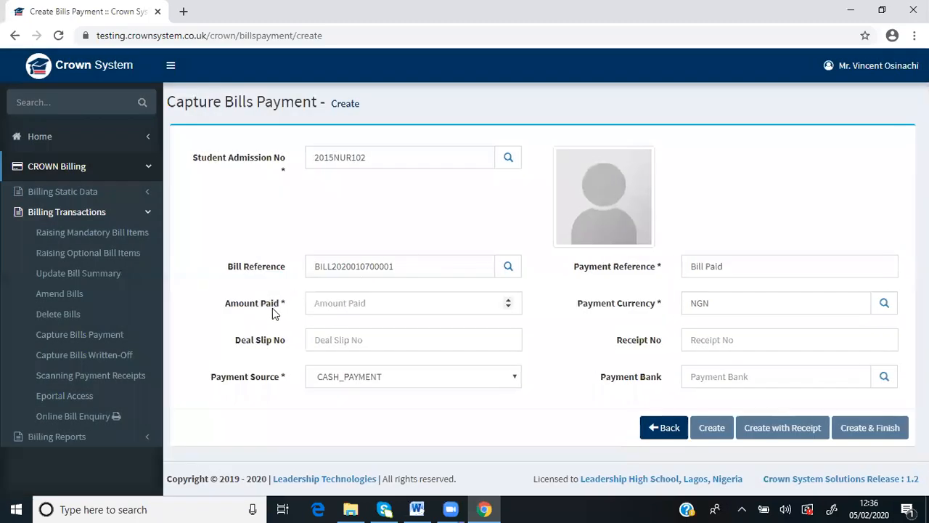
Step: Set the payment's amount paid to 5000 and its payment reference to "Bill Paid tm001"
click(338, 304)
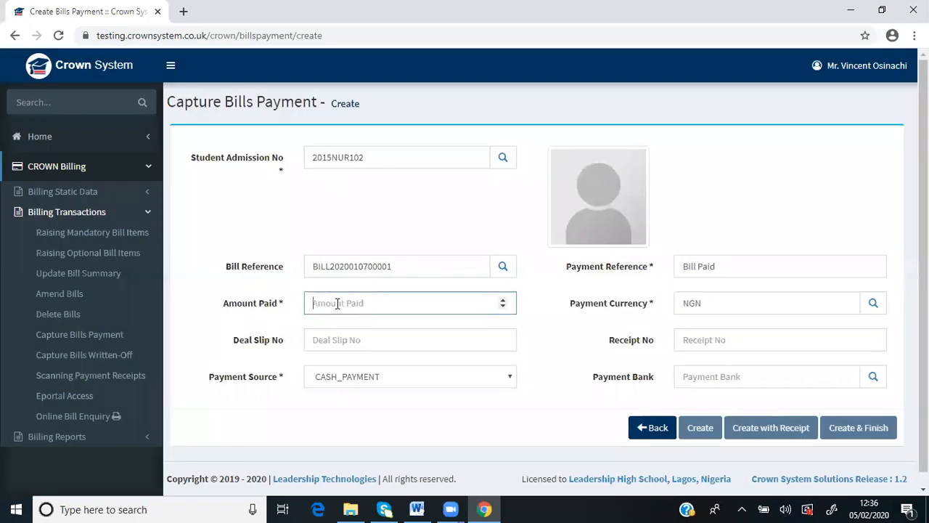
text(5)
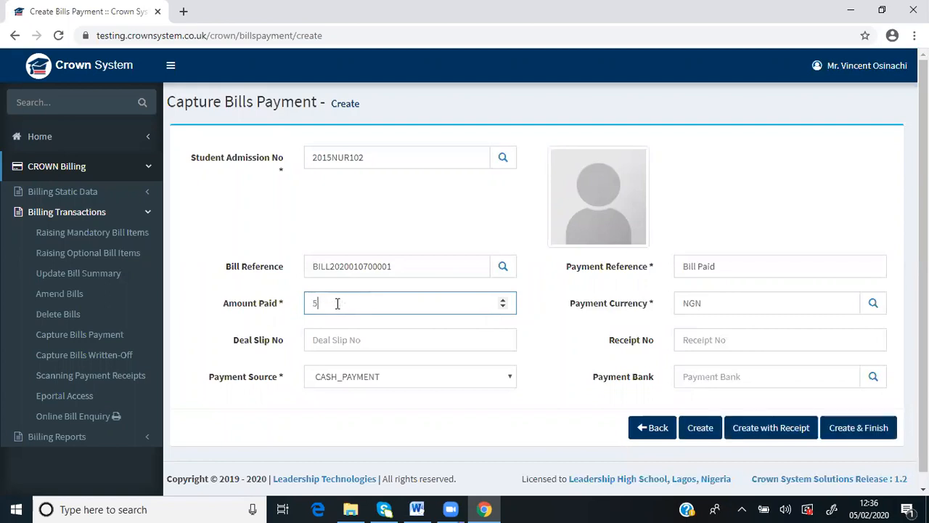
text(000)
click(722, 267)
click(551, 336)
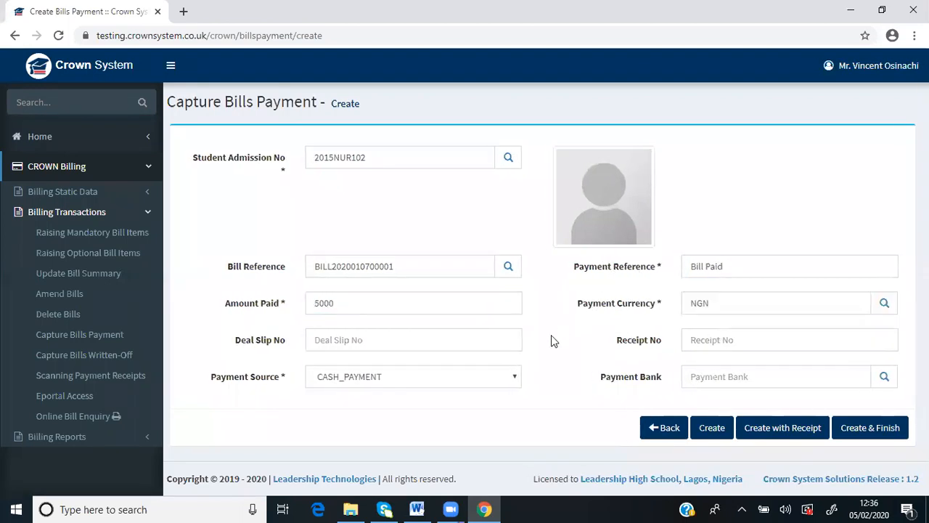
click(740, 267)
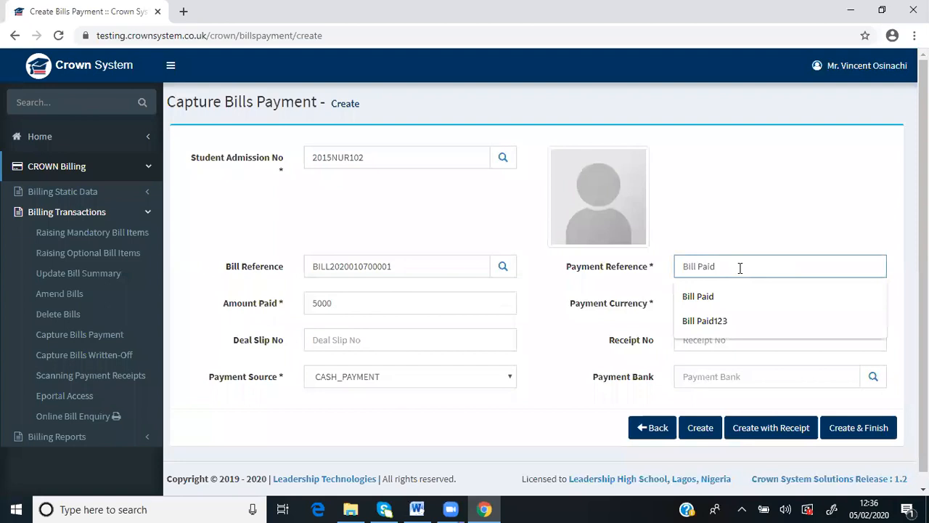
text(Bill Paid tm001)
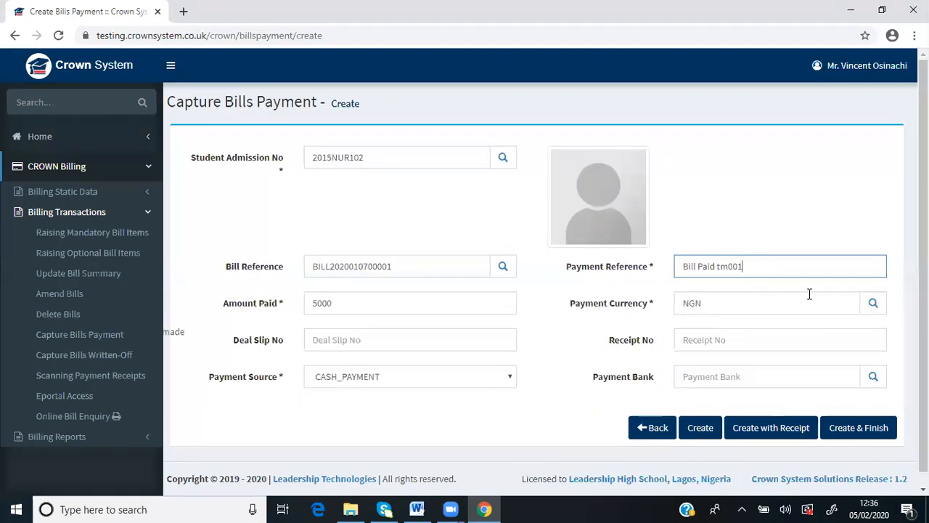
Step: Examine the payment form's currency, deal slip, receipt number, payment source and payment bank fields
click(876, 305)
click(871, 305)
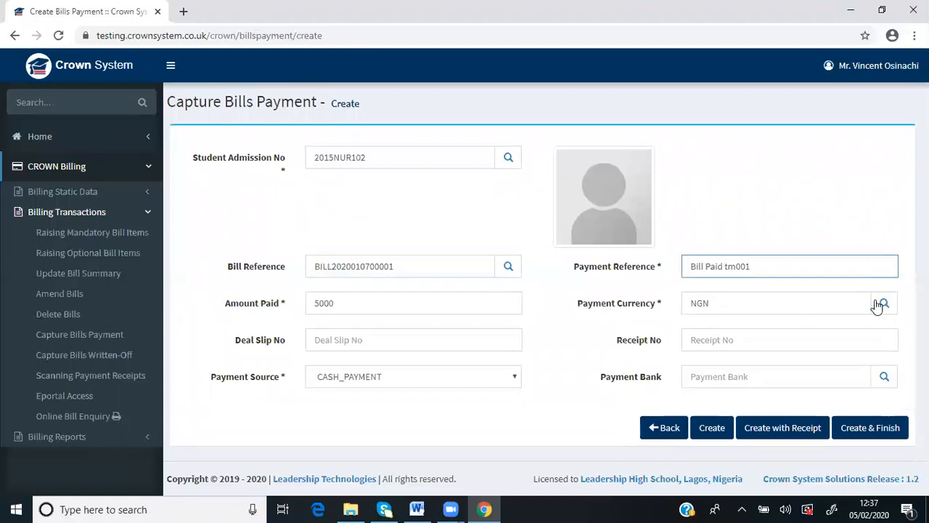
click(339, 341)
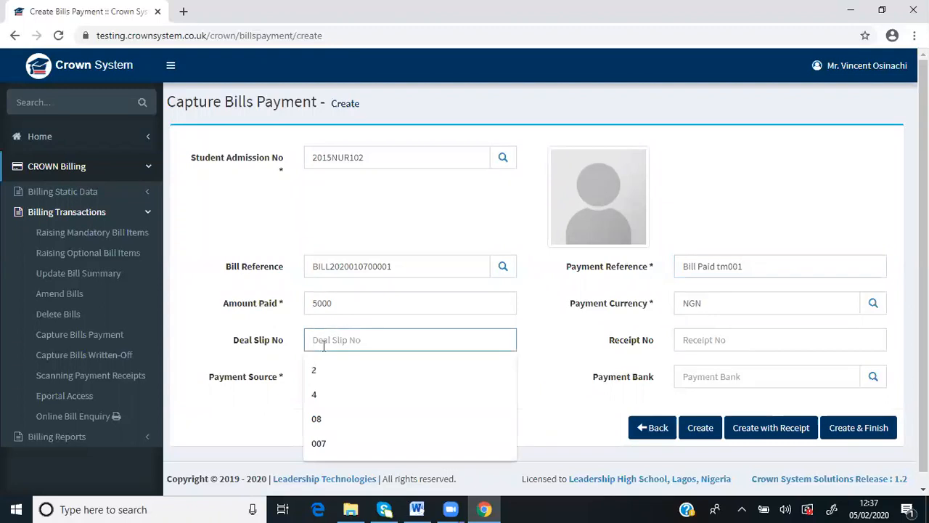
click(555, 363)
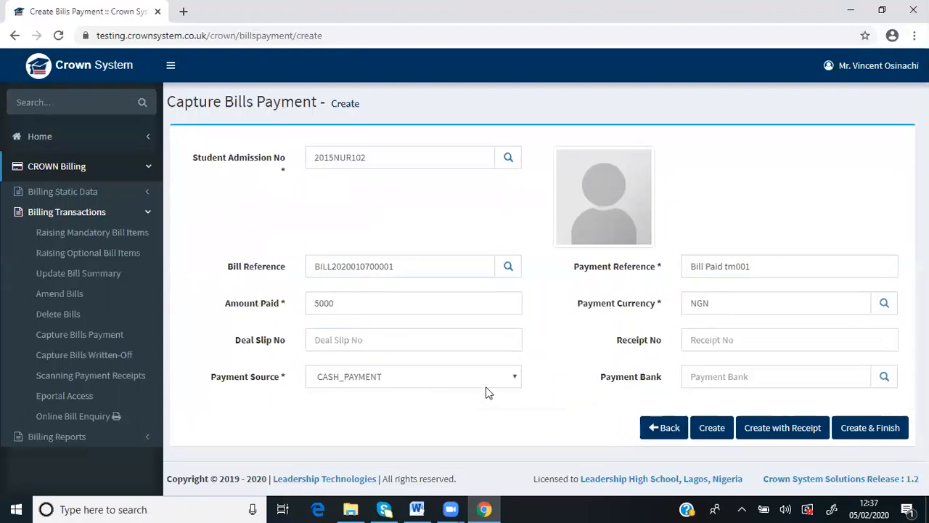
click(751, 340)
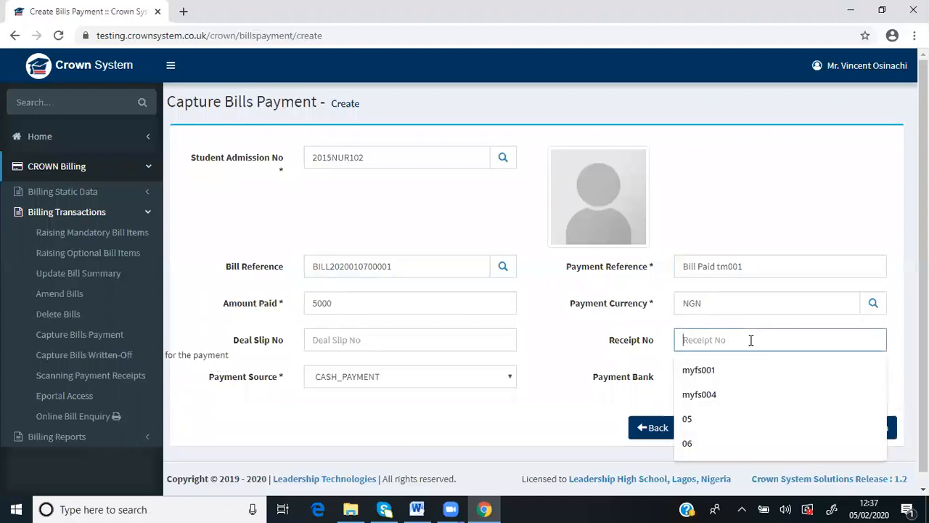
click(575, 354)
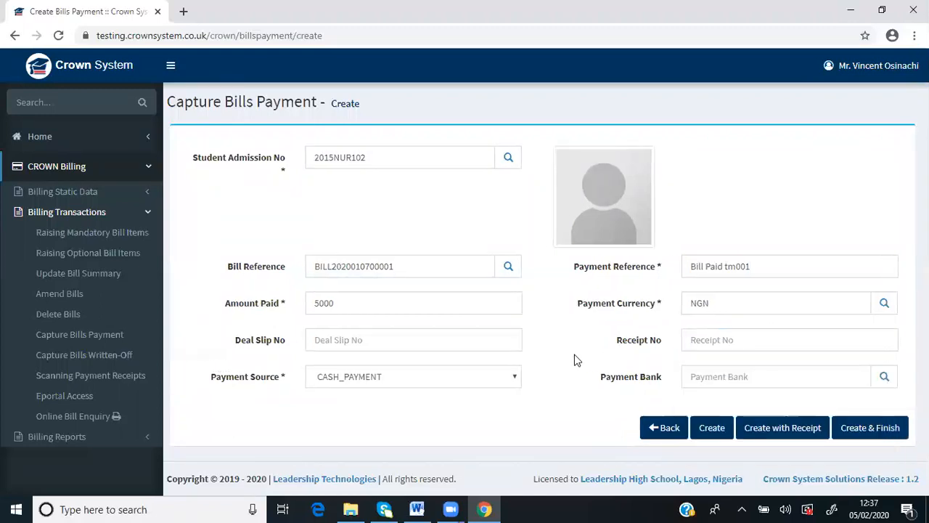
click(512, 376)
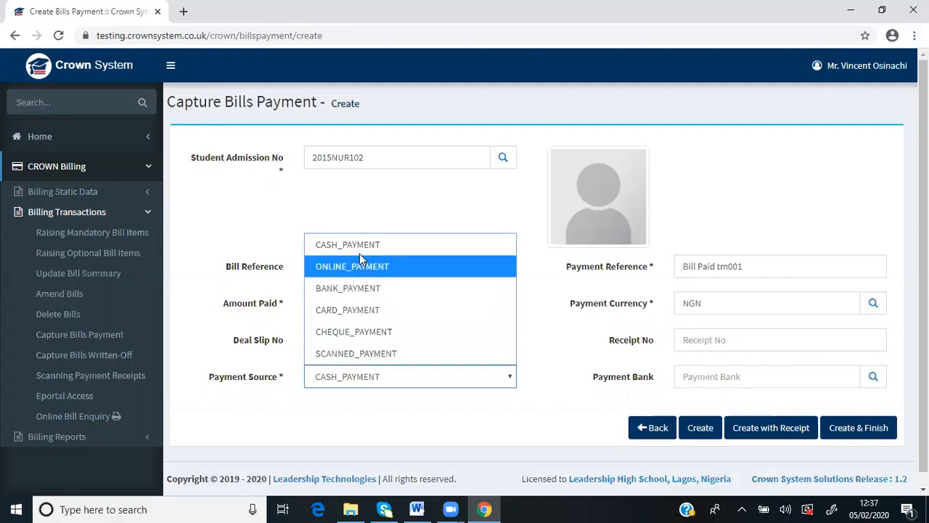
click(460, 408)
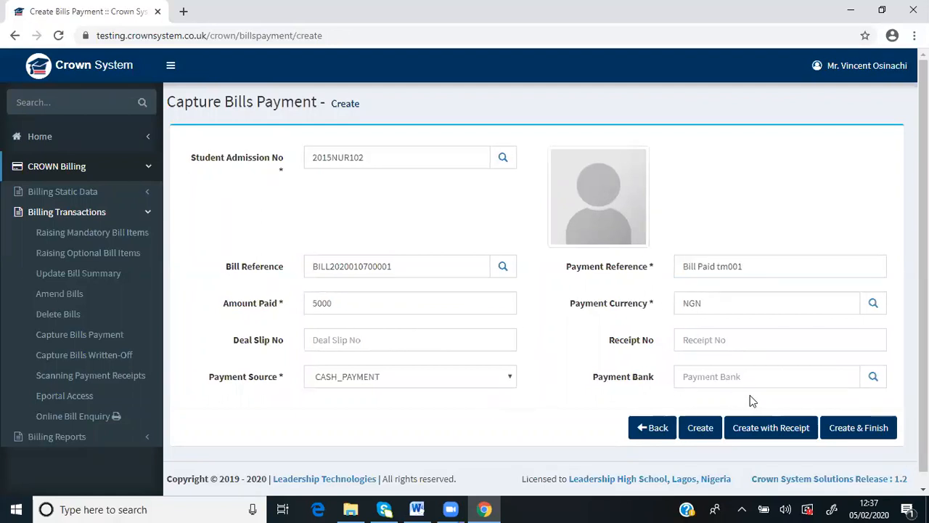
click(876, 378)
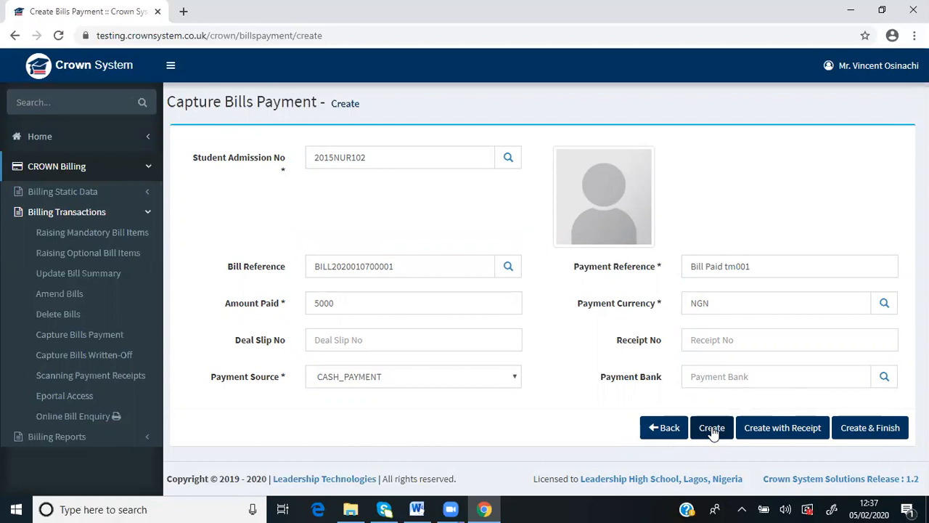
Step: Create the bill payment with a receipt, and review the receipt's print preview without printing it
click(778, 431)
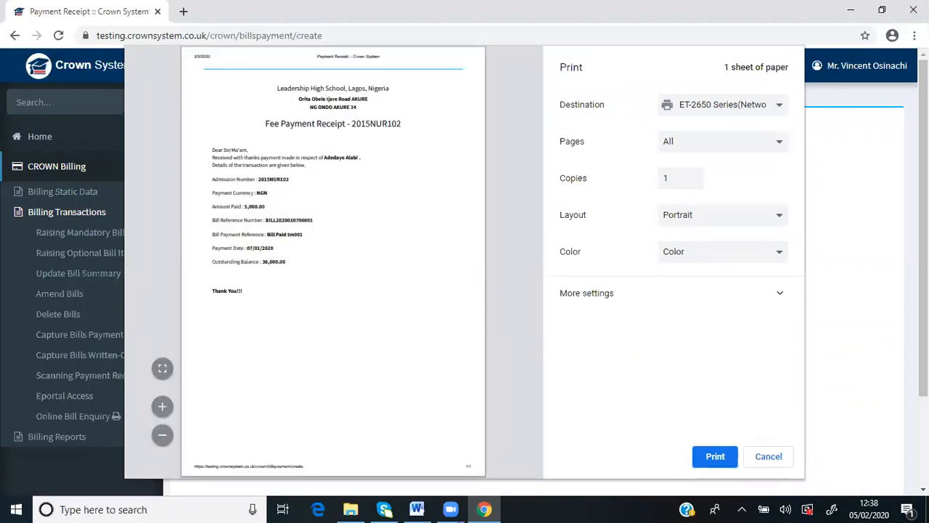
scroll(366, 194, up, 5)
scroll(366, 193, left, 2)
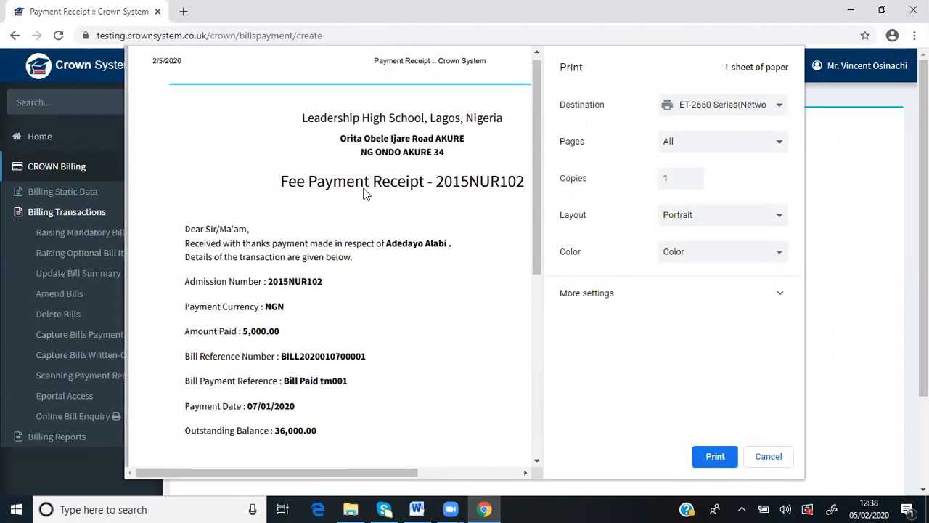
scroll(366, 194, down, 3)
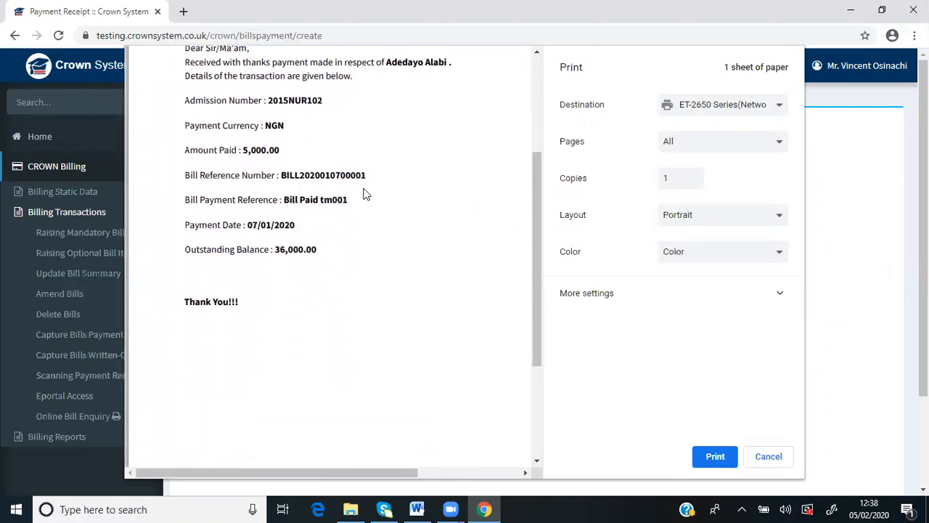
scroll(365, 193, up, 1)
scroll(365, 194, down, 1)
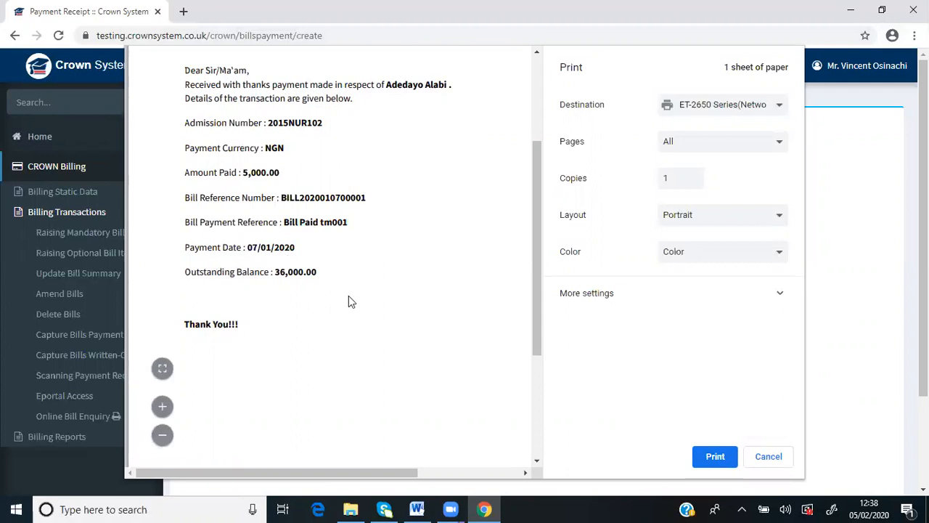
click(771, 456)
scroll(568, 376, down, 2)
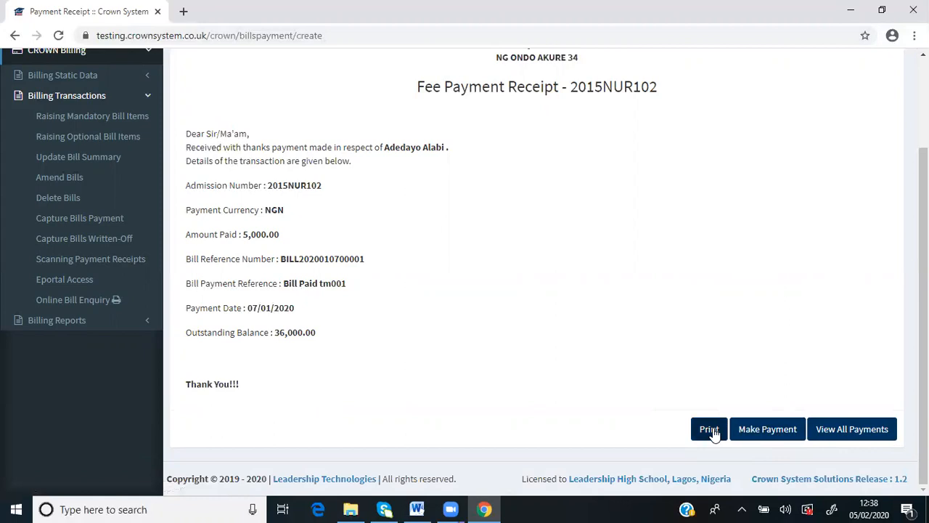
Step: Leave the receipt for a new payment form, and open the list of captured bill payments
click(770, 434)
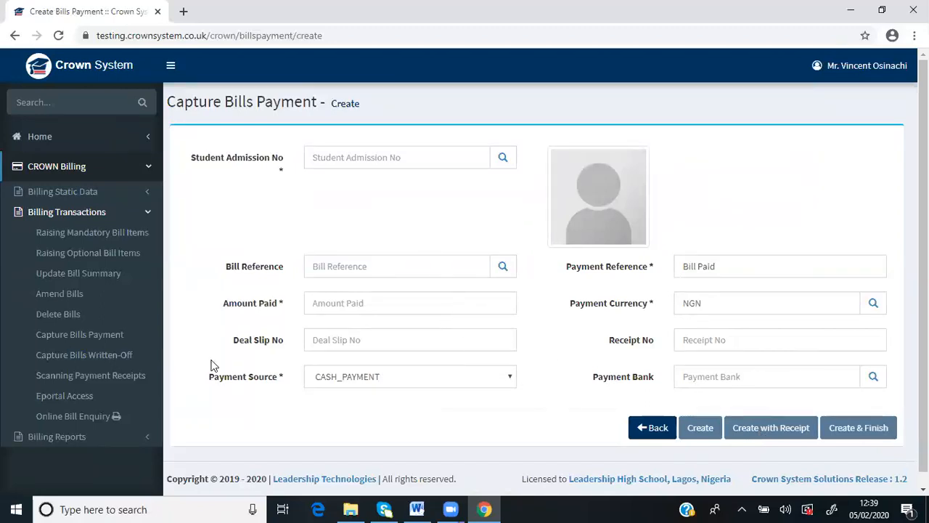
mouse_move(107, 372)
mouse_move(78, 336)
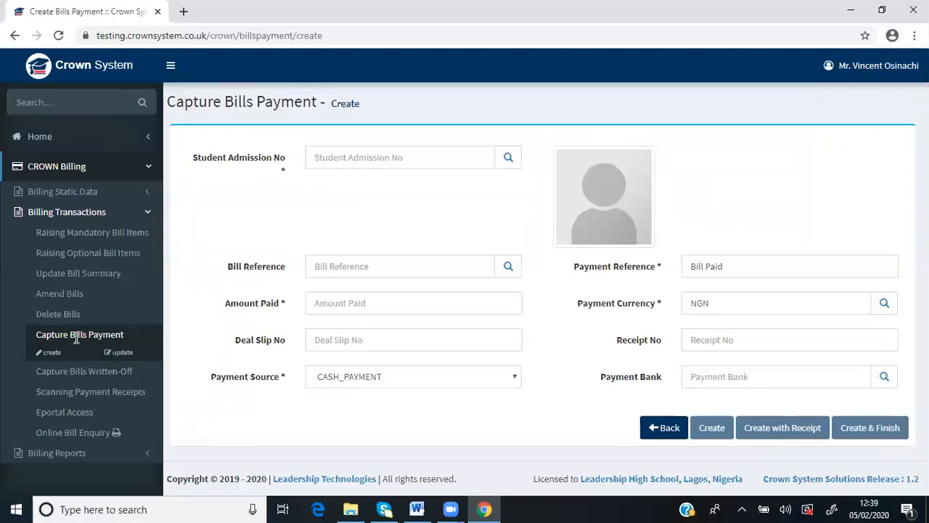
click(118, 355)
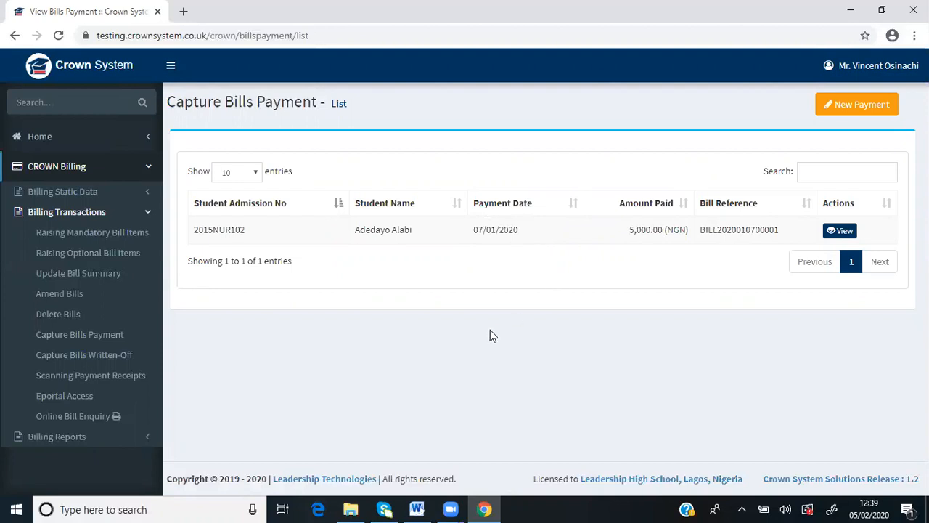
Step: Start creating a bill write-off record and choose the seventh listed student's admission number
mouse_move(61, 357)
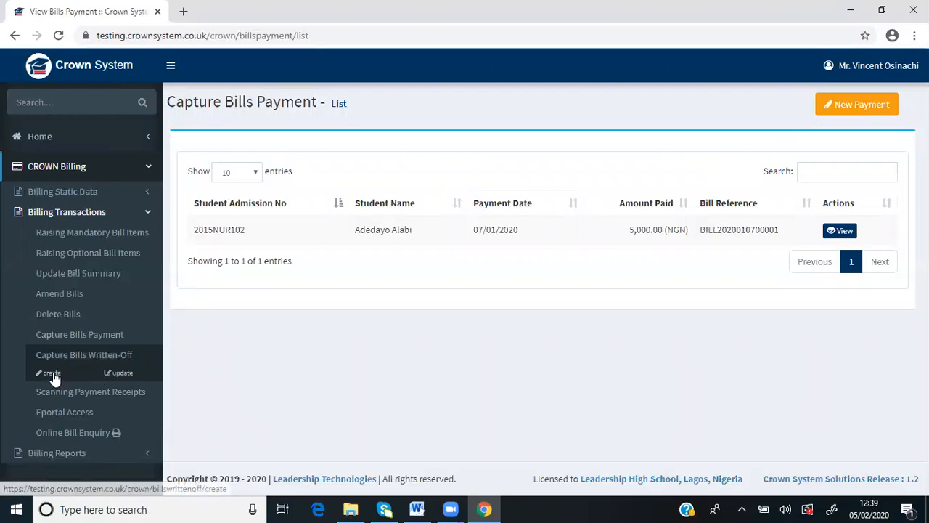
click(53, 373)
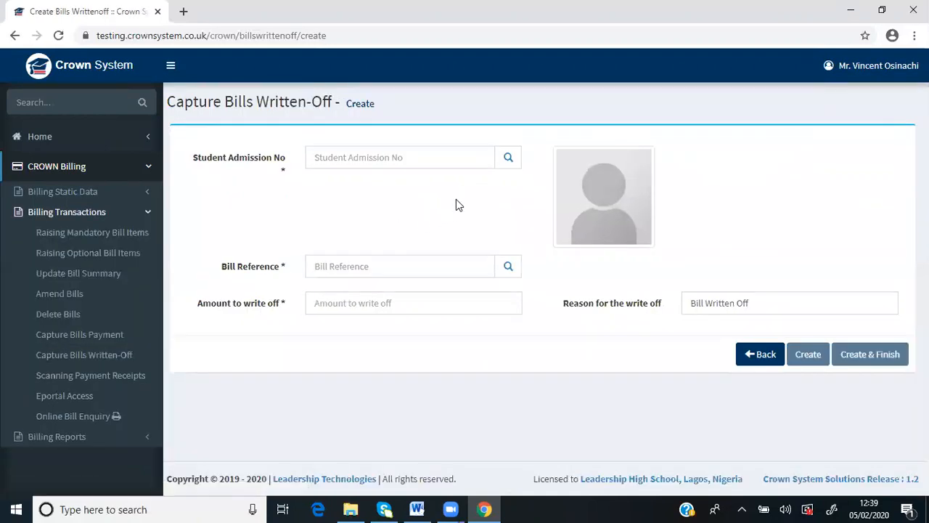
click(506, 159)
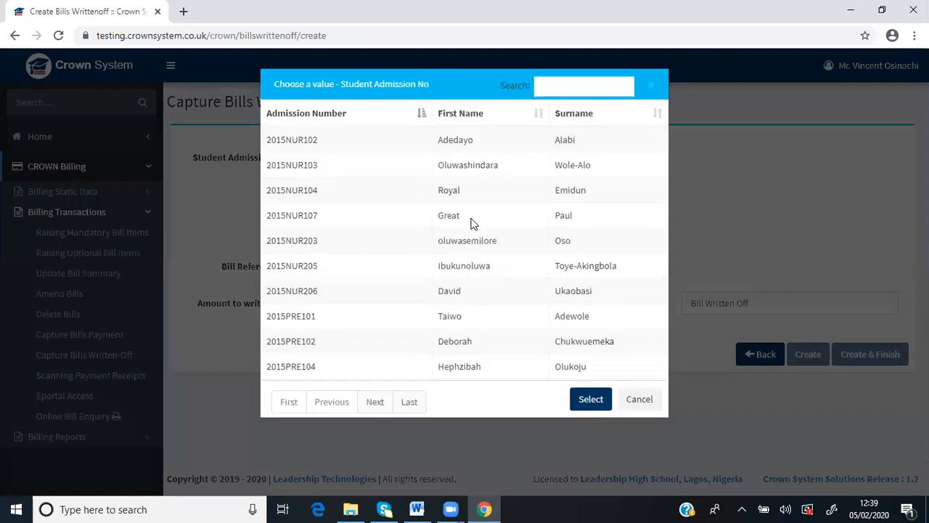
click(447, 291)
click(591, 401)
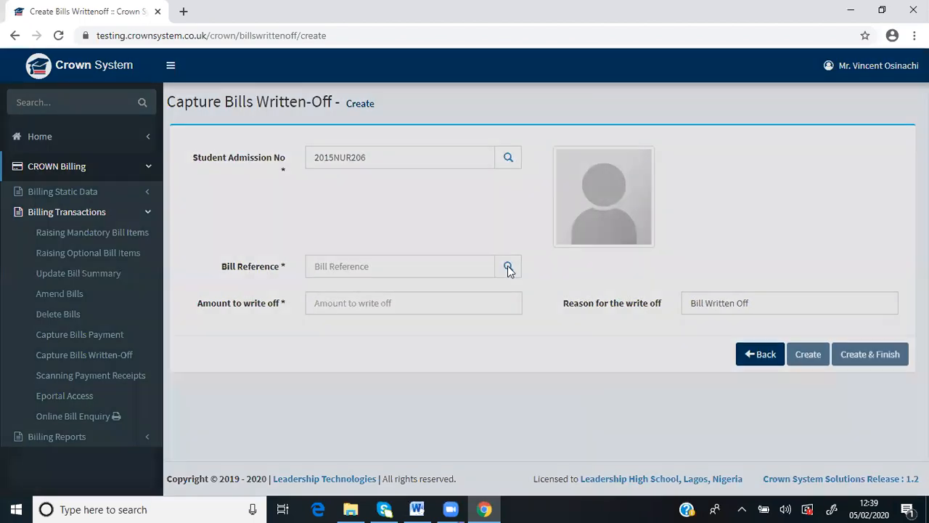
Step: Assign the student's bill reference dated 2020-01-07 to the write-off record and acknowledge the maximum write-off amount
click(508, 267)
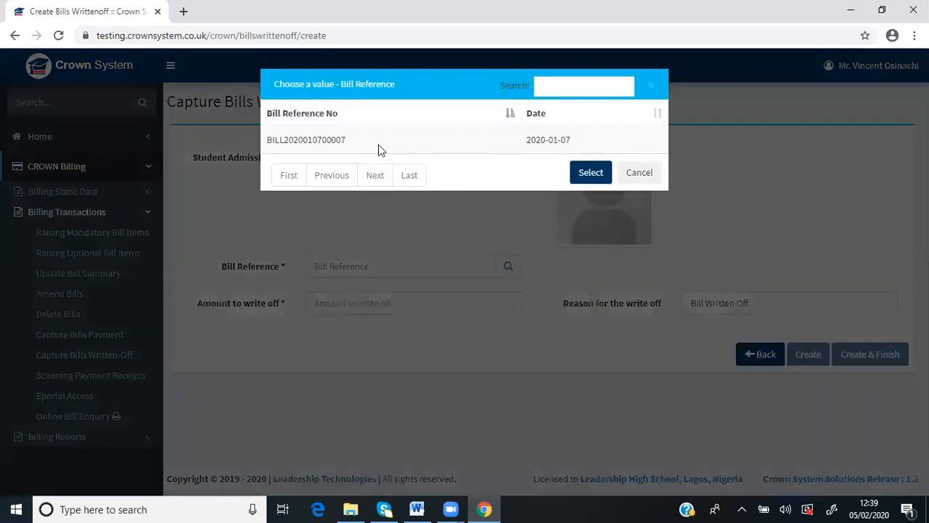
click(508, 145)
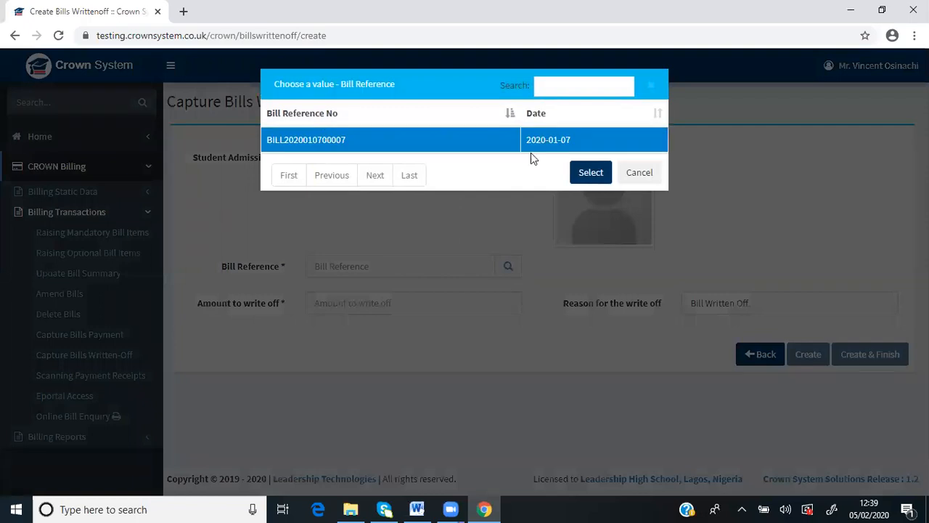
click(591, 174)
click(381, 304)
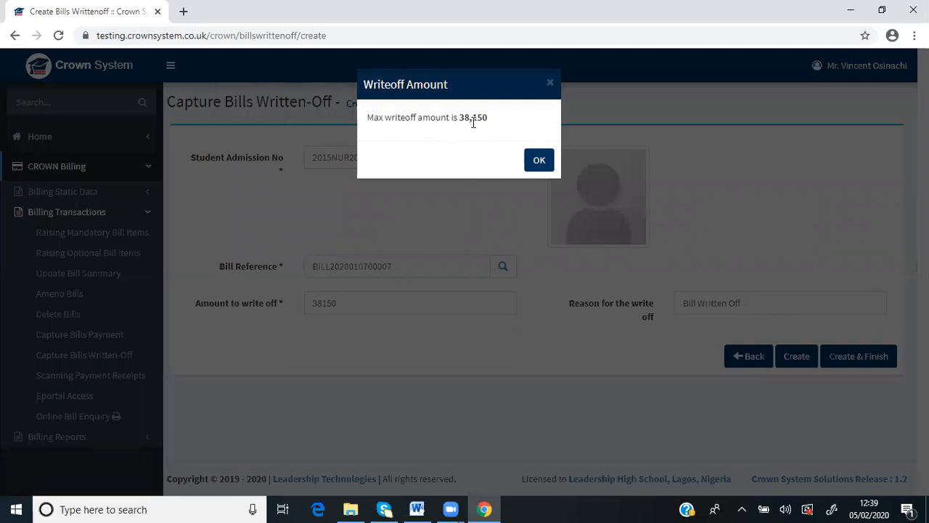
click(541, 162)
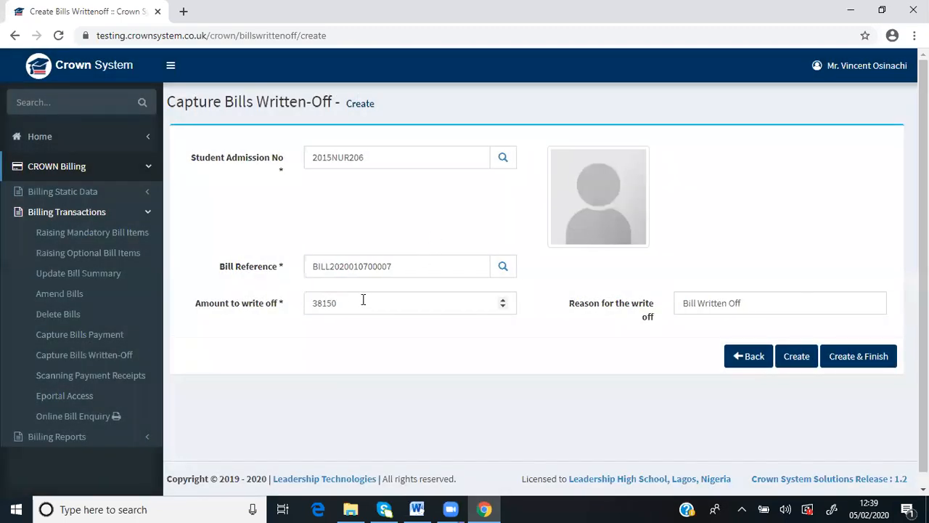
Step: Set the amount to write off to 10000, and create and finish the record with the reason "Bill Written Off"
click(341, 303)
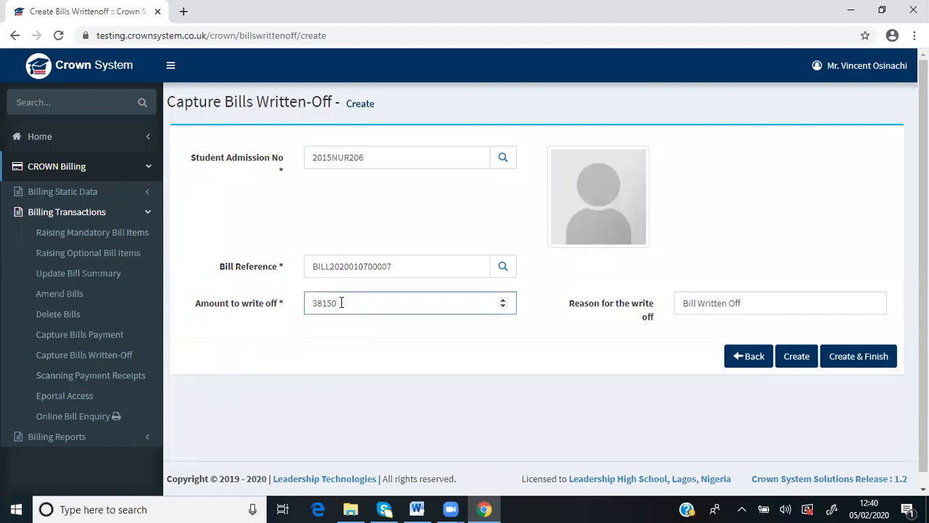
key(BackSpace)
key(BackSpace)
key(BackSpace)
key(BackSpace)
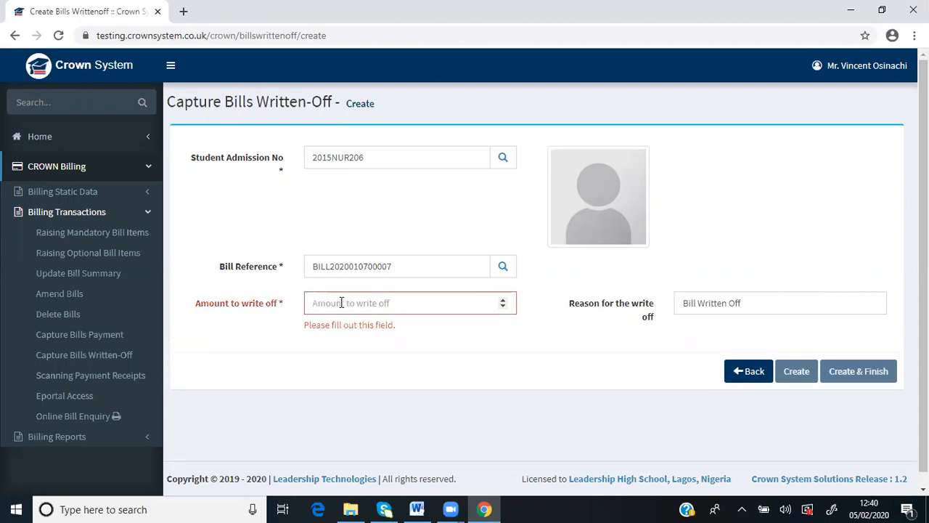
text(10000)
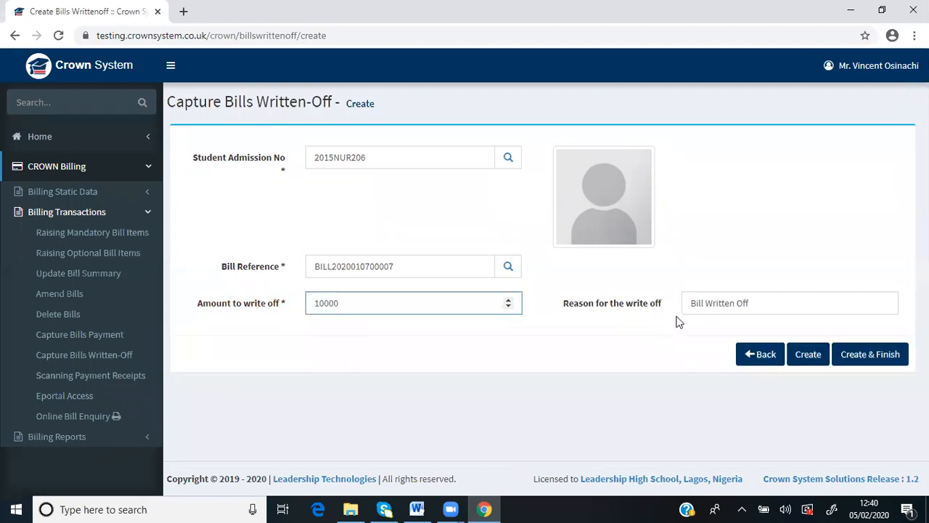
click(740, 304)
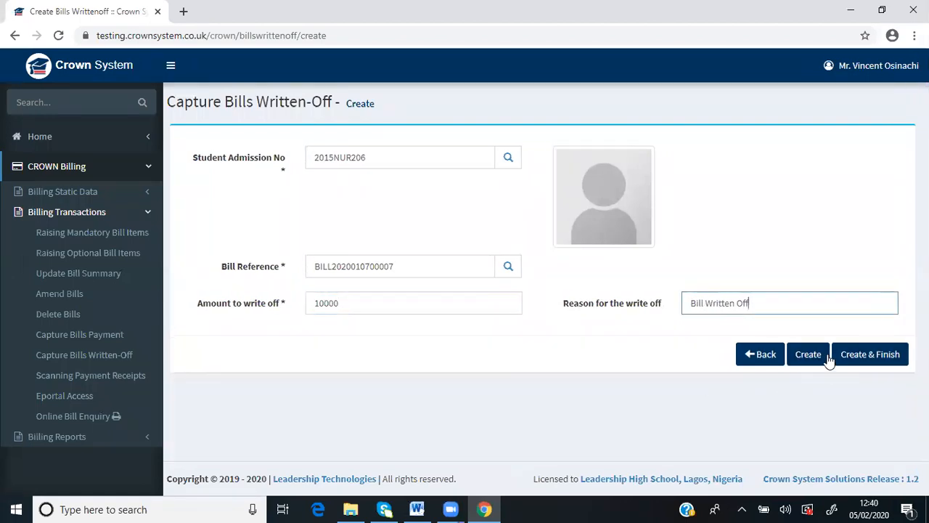
click(853, 361)
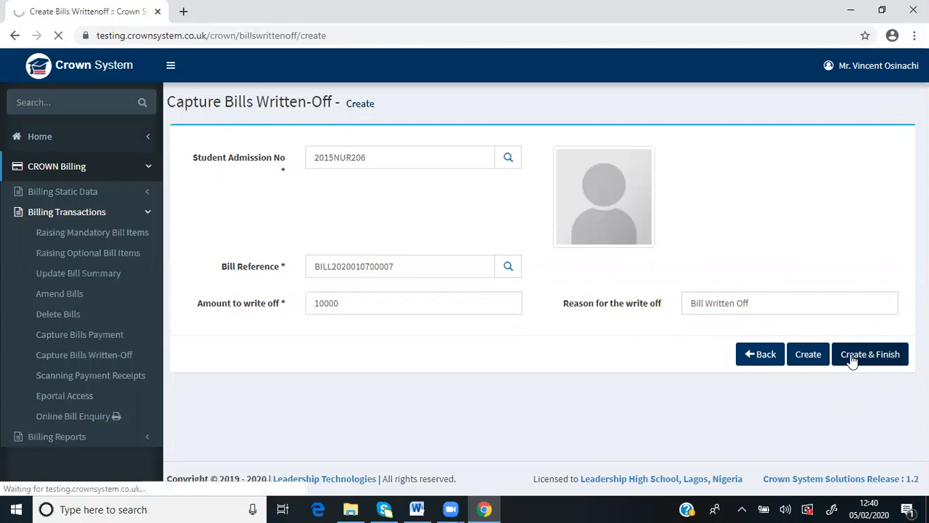
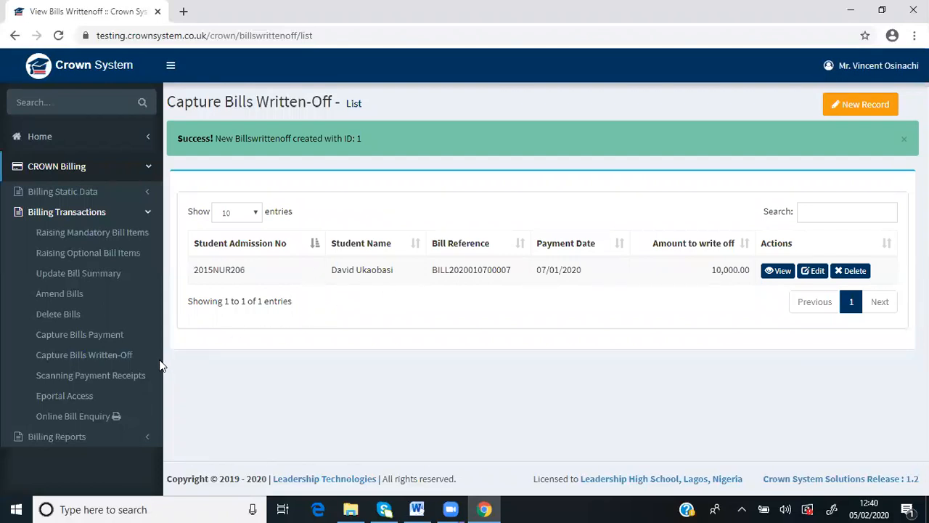
Step: Start creating a scanned payment receipt record and allow the site to use the camera
mouse_move(106, 375)
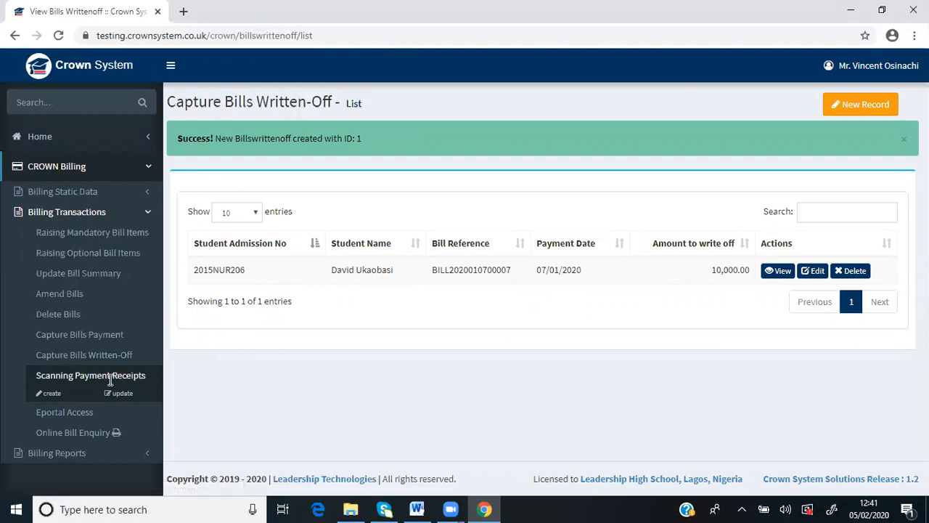
click(52, 394)
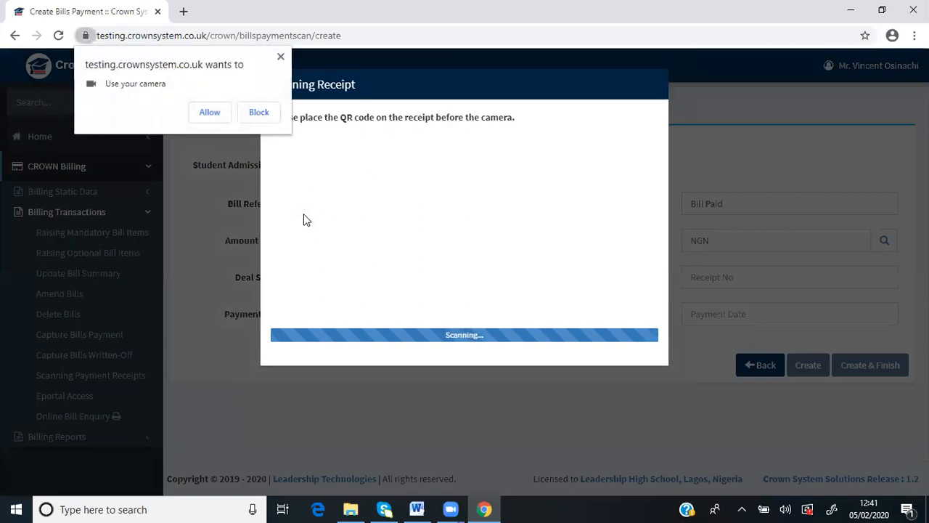
click(215, 114)
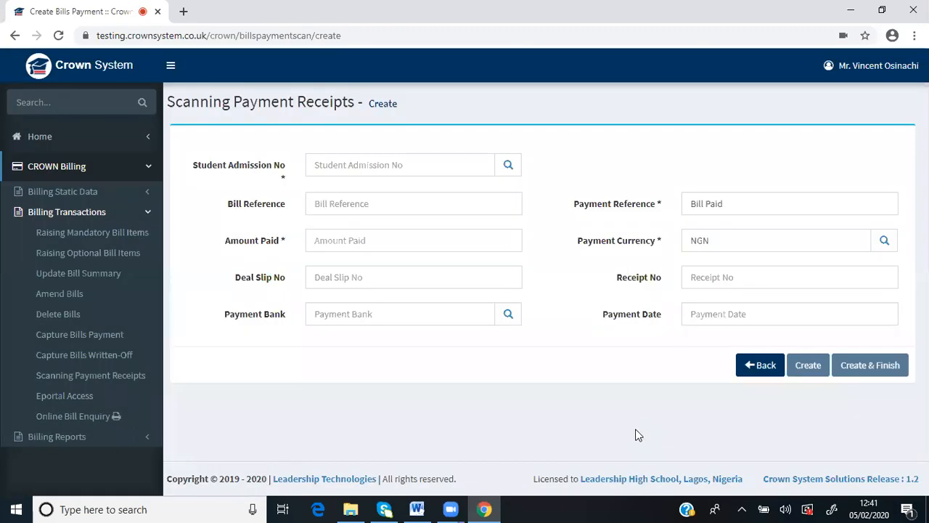
Step: Choose the second listed student's admission number for the scanned payment receipt record
click(507, 166)
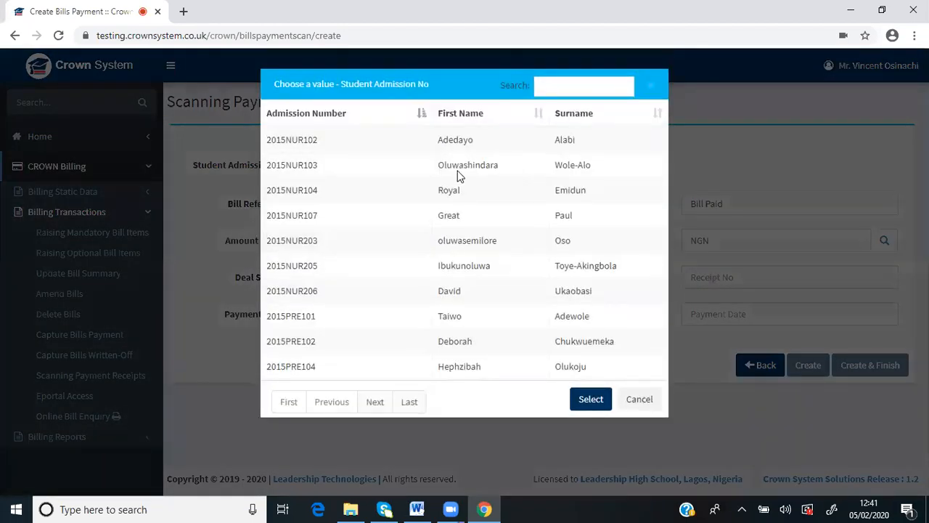
click(463, 164)
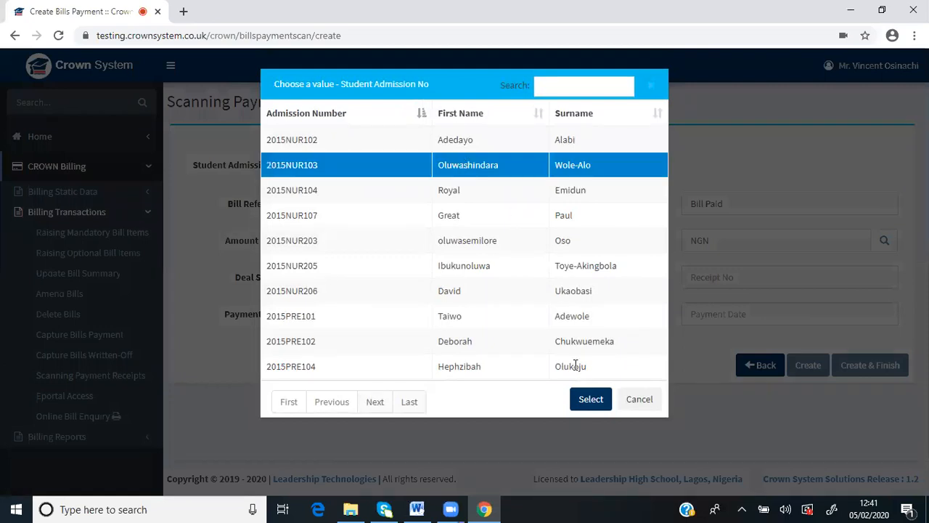
click(591, 403)
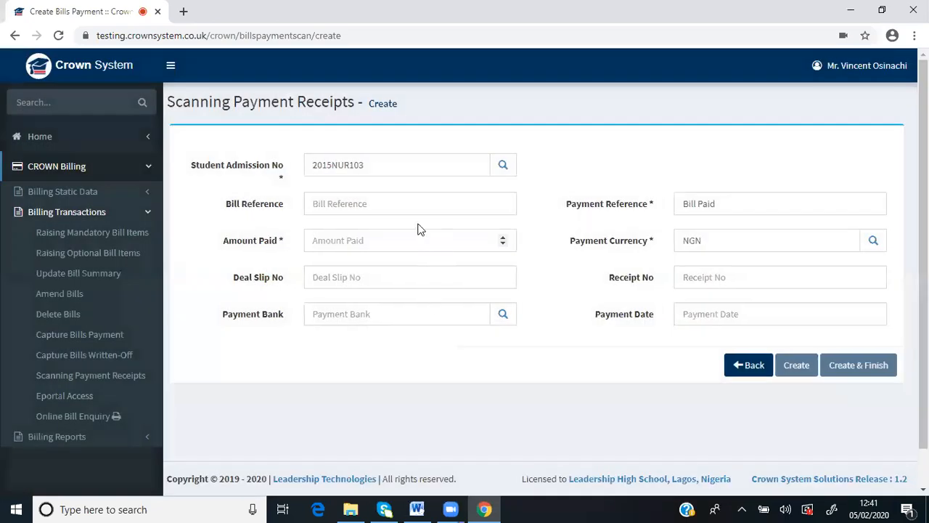
Step: Examine the Bill Reference, Amount Paid, Payment Reference and Payment Date fields of the scanned payment receipt form
click(414, 209)
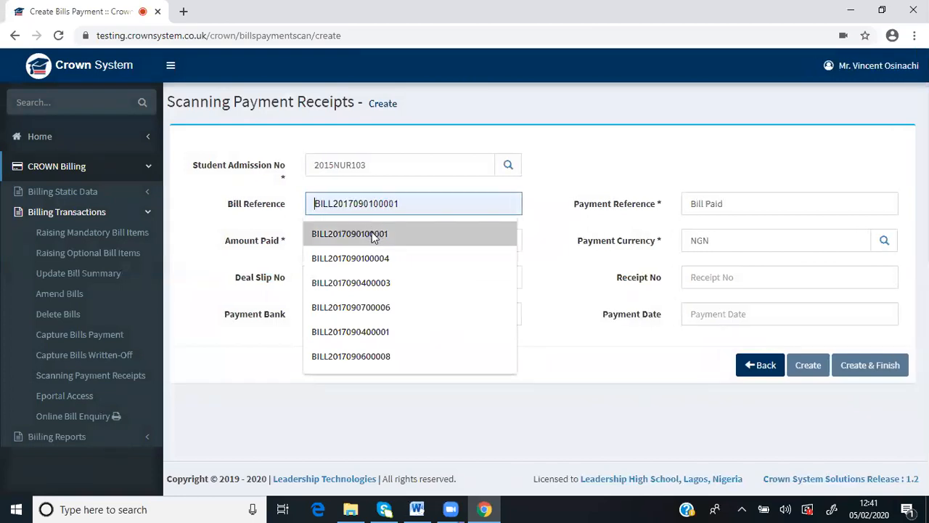
click(614, 374)
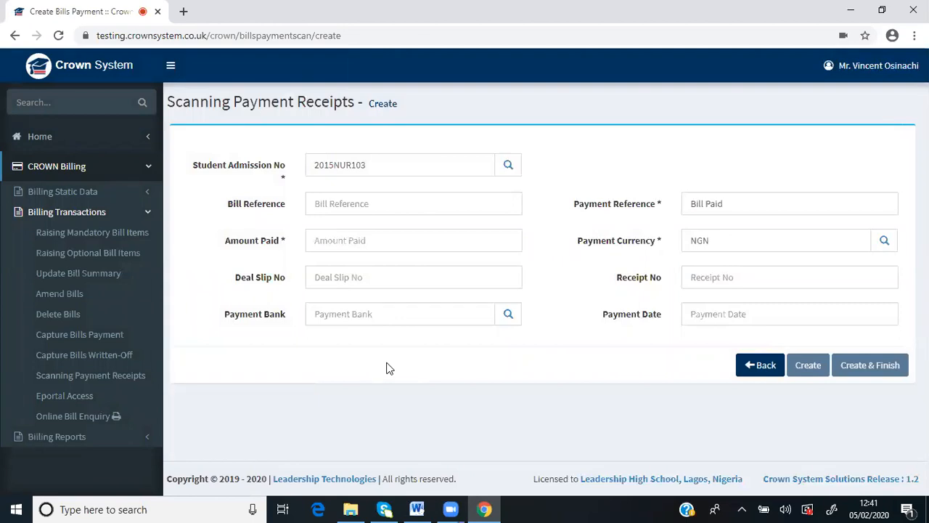
click(336, 204)
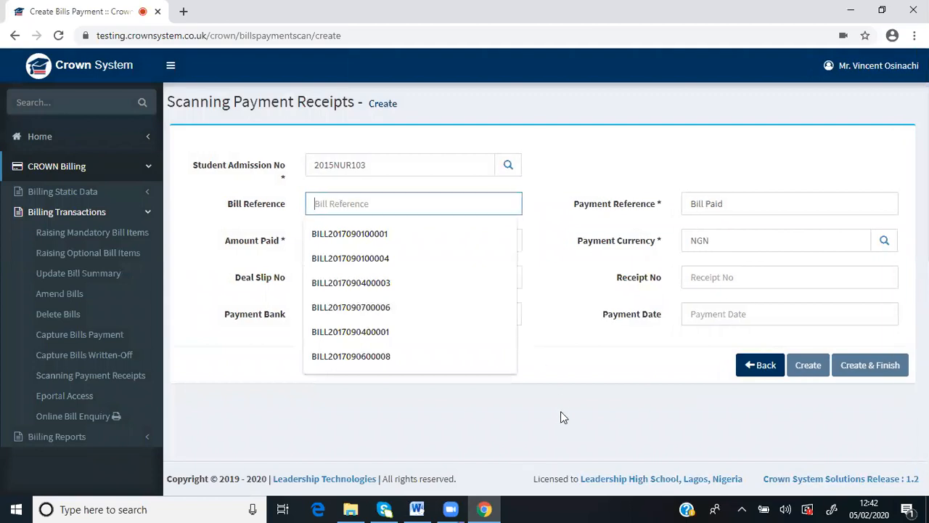
drag(435, 321, 360, 247)
click(357, 240)
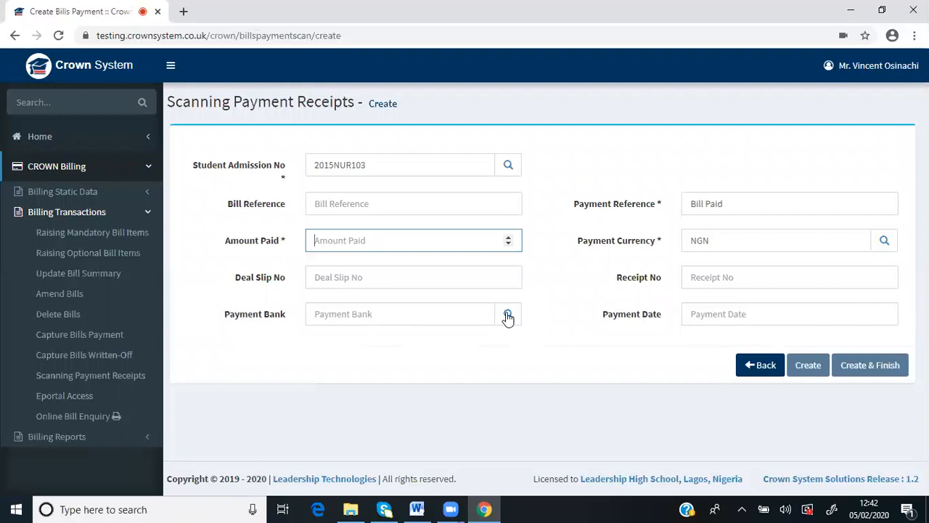
click(731, 205)
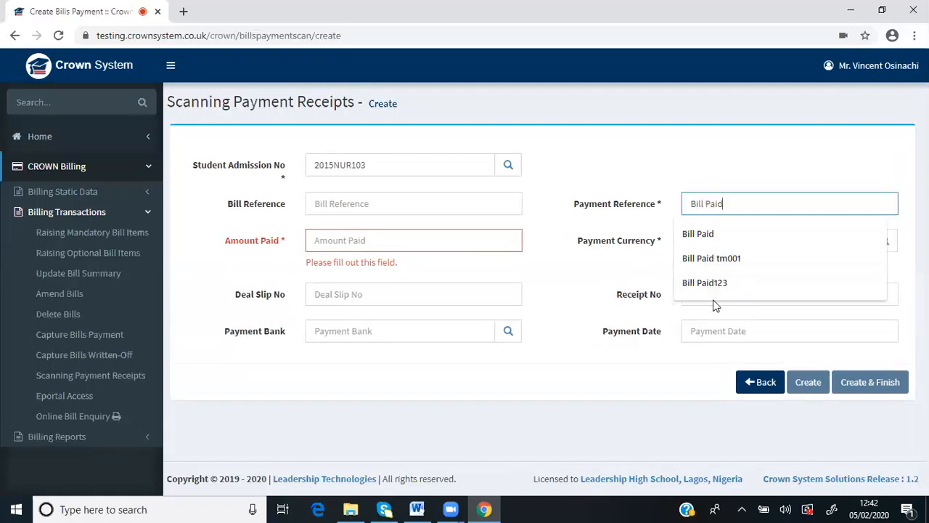
click(702, 177)
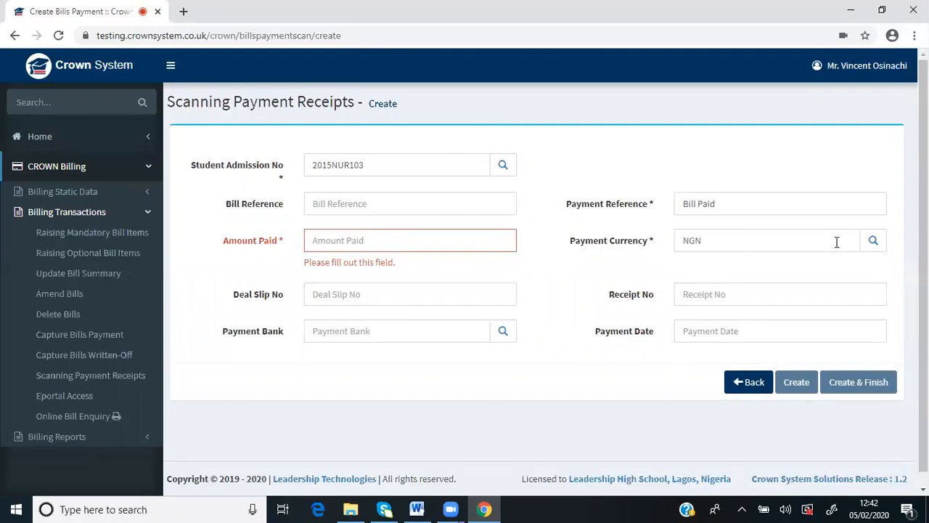
click(697, 332)
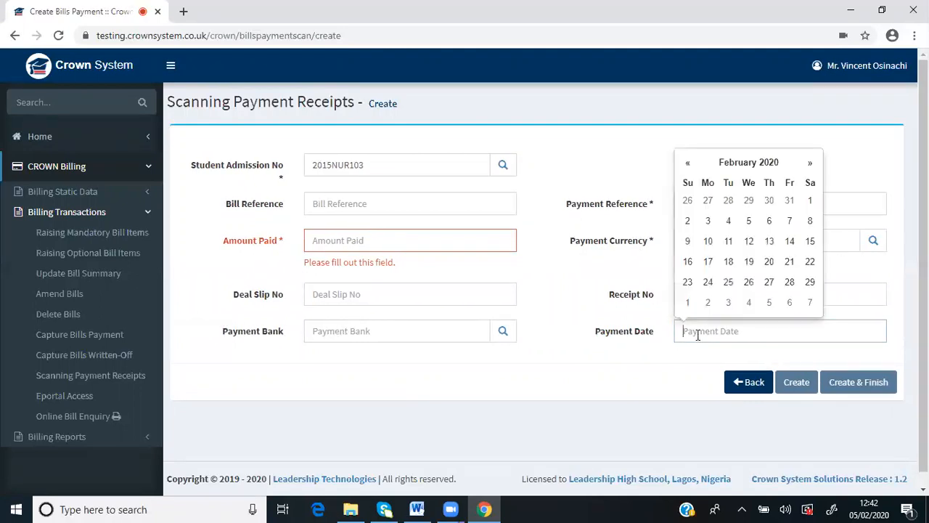
click(635, 363)
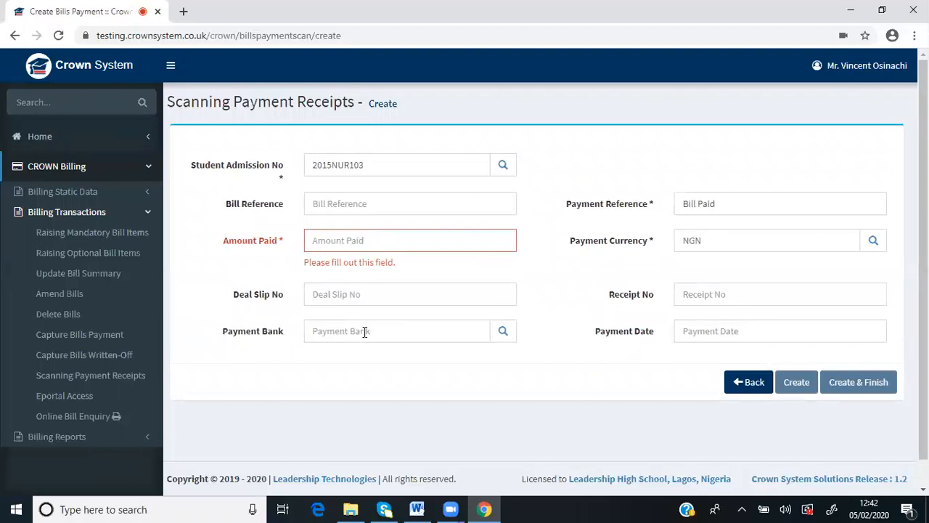
Step: Look up the first listed student in Online Bill Enquiry and review the bill totals and payments history
mouse_move(116, 379)
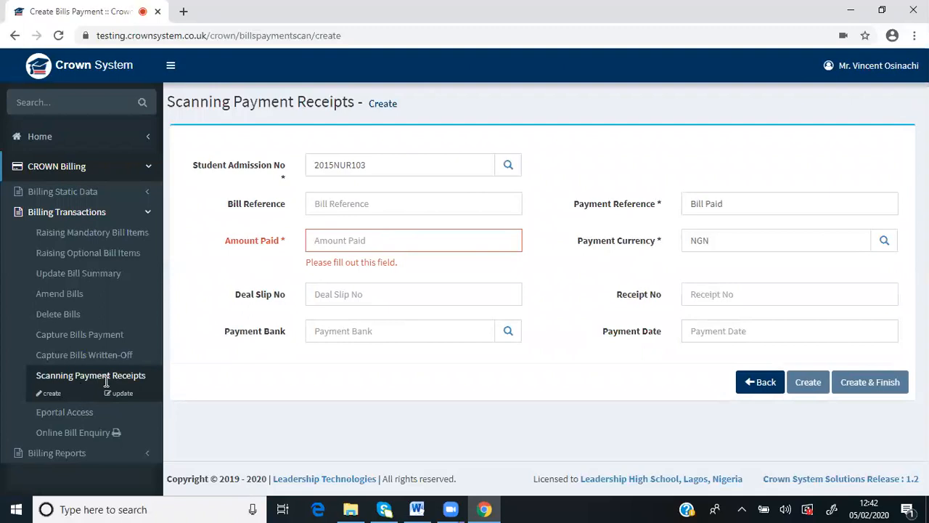
mouse_move(79, 414)
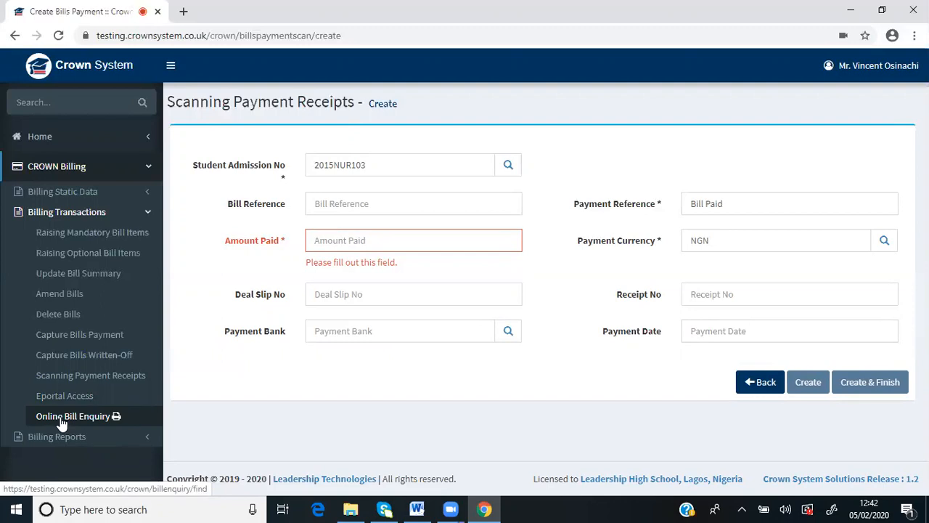
click(62, 423)
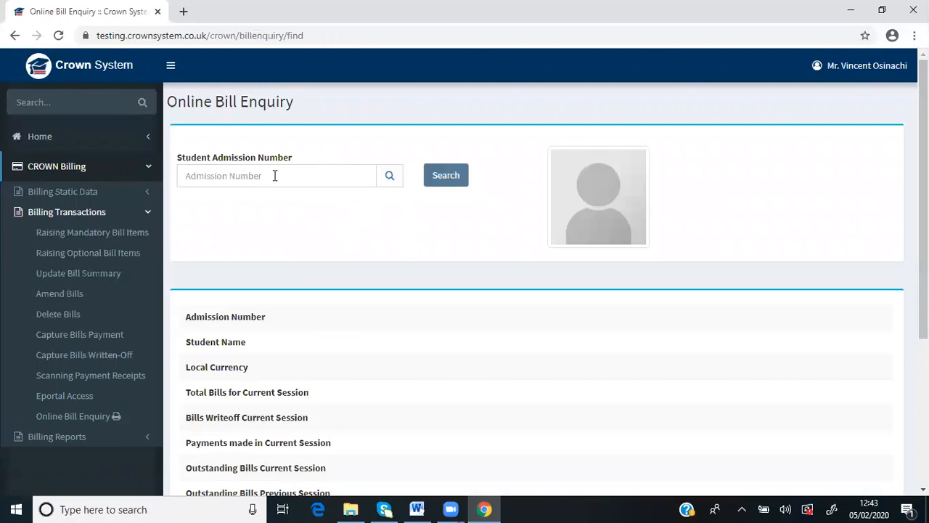
click(392, 177)
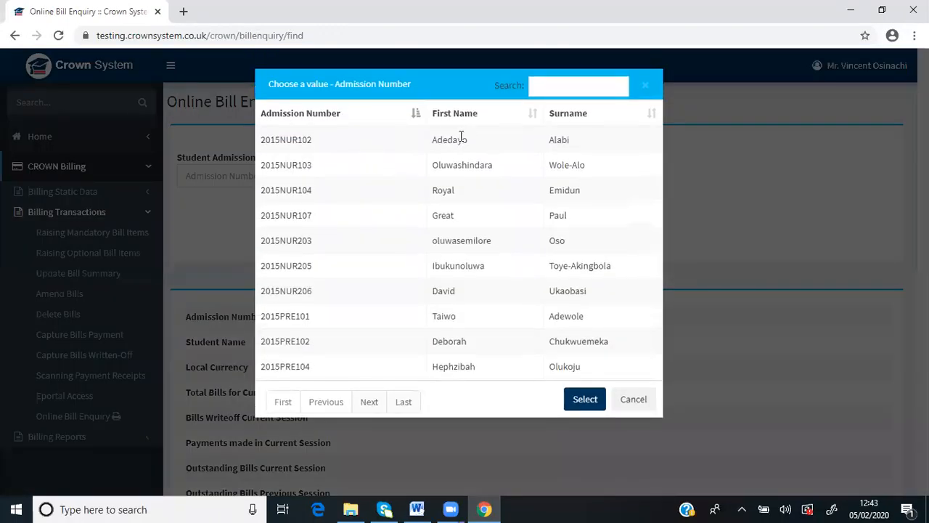
click(461, 138)
click(584, 399)
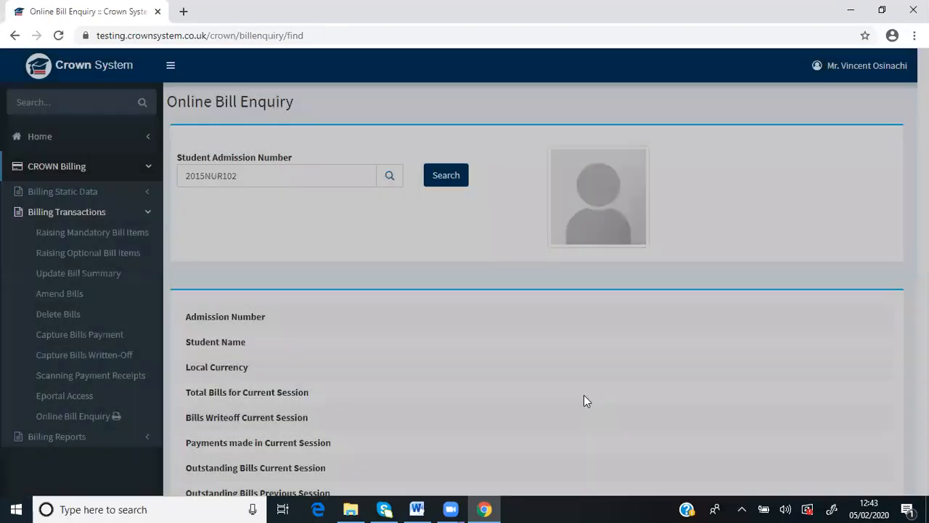
click(453, 177)
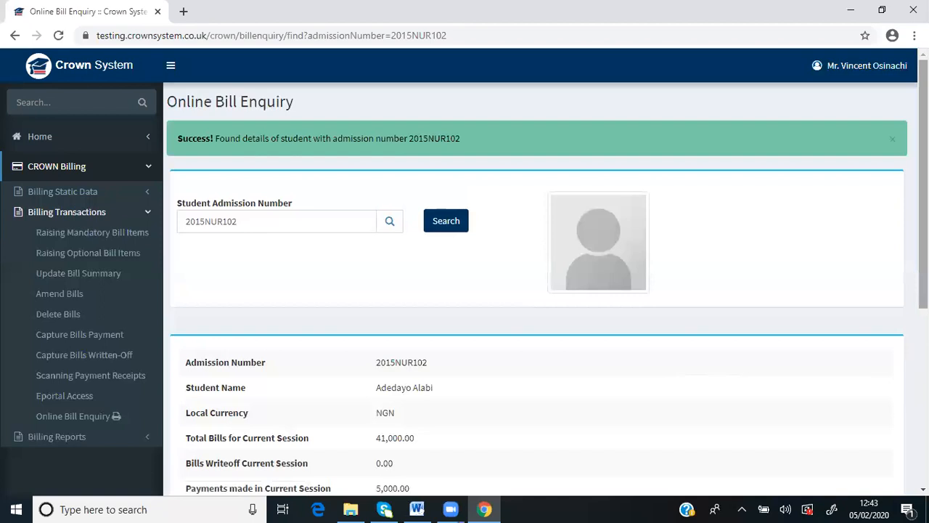
scroll(537, 290, down, 3)
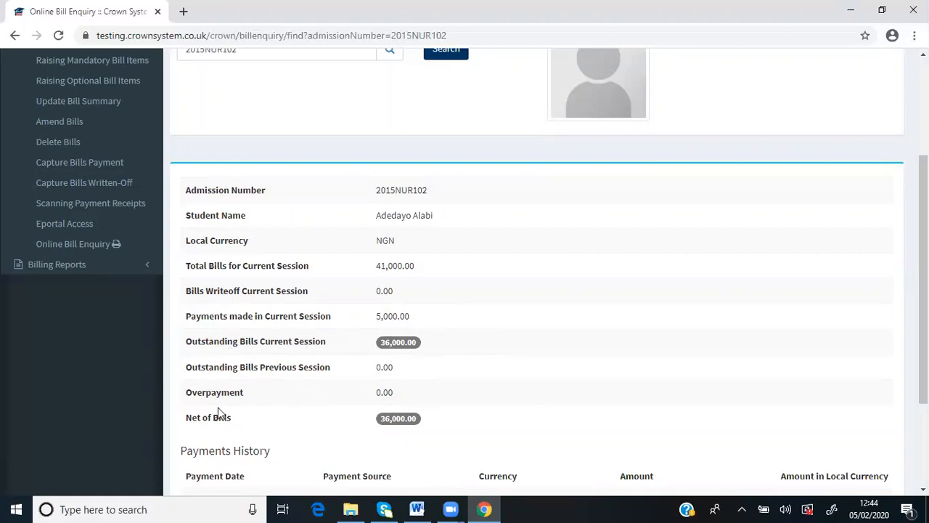
scroll(923, 488, down, 2)
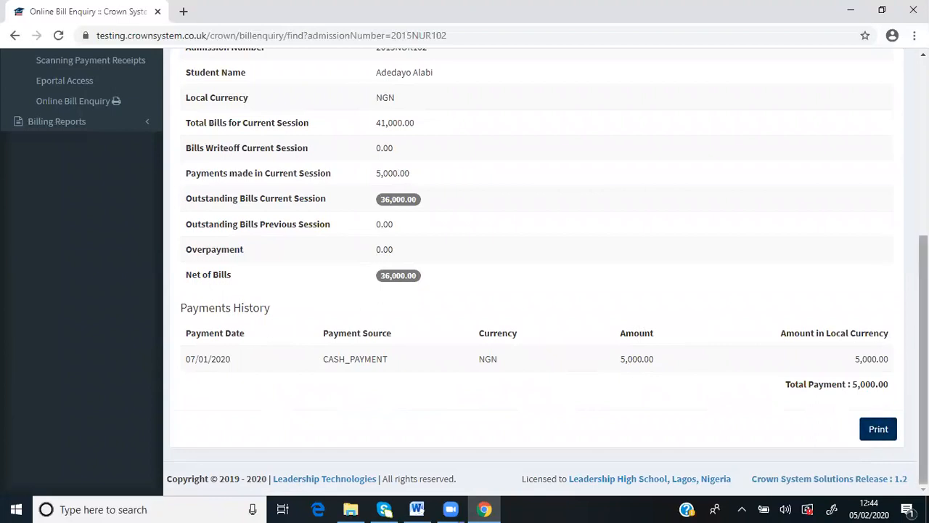
scroll(779, 446, up, 2)
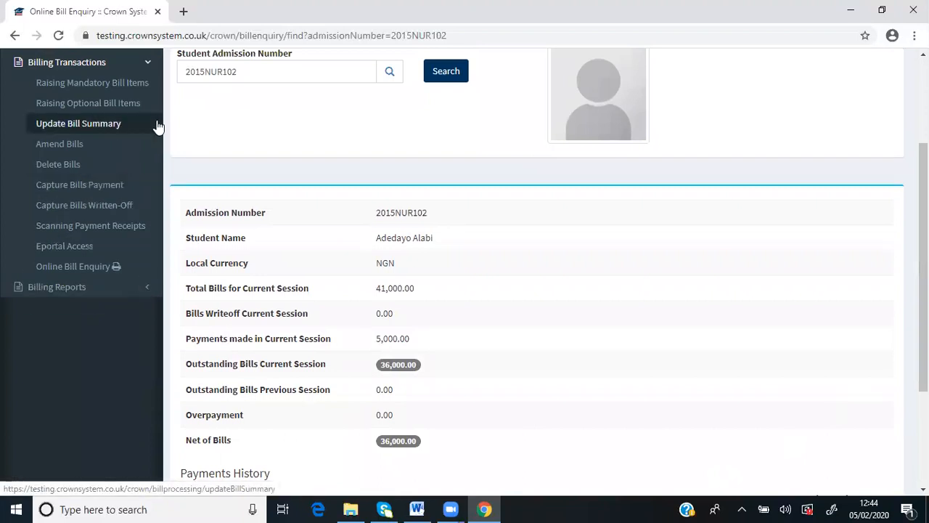
Step: Open the billing Quick Report and load the Bank Table report
click(150, 68)
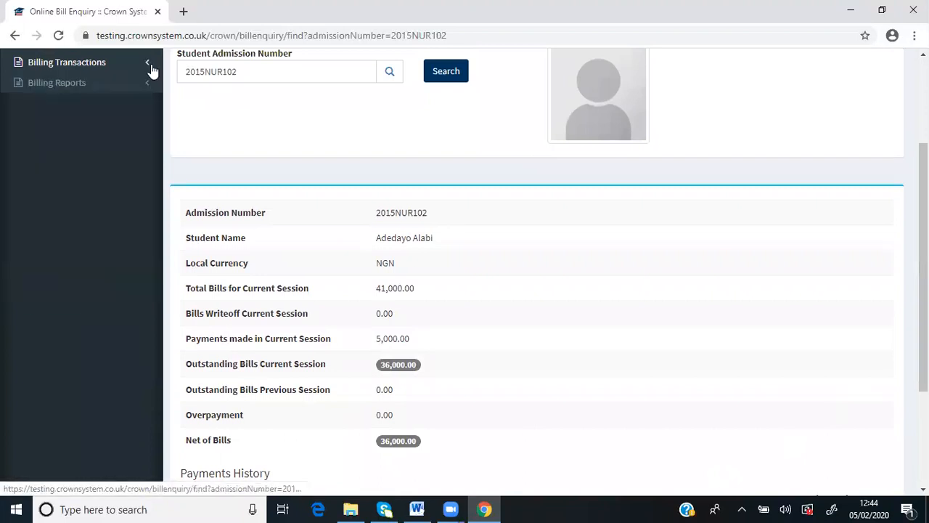
click(148, 88)
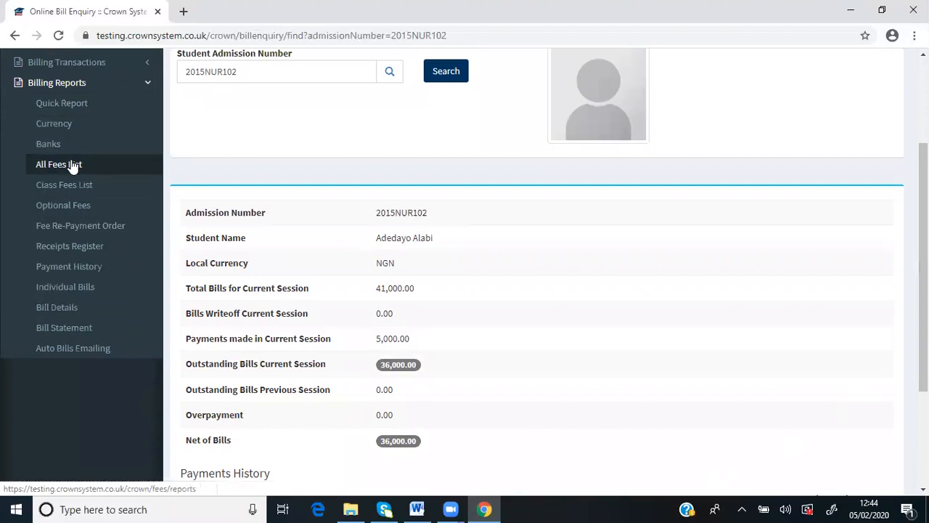
click(66, 107)
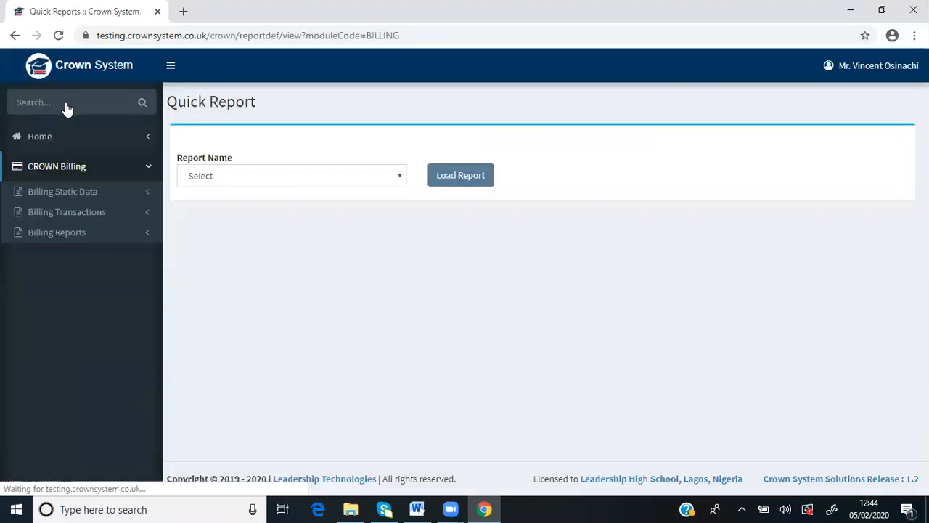
click(397, 179)
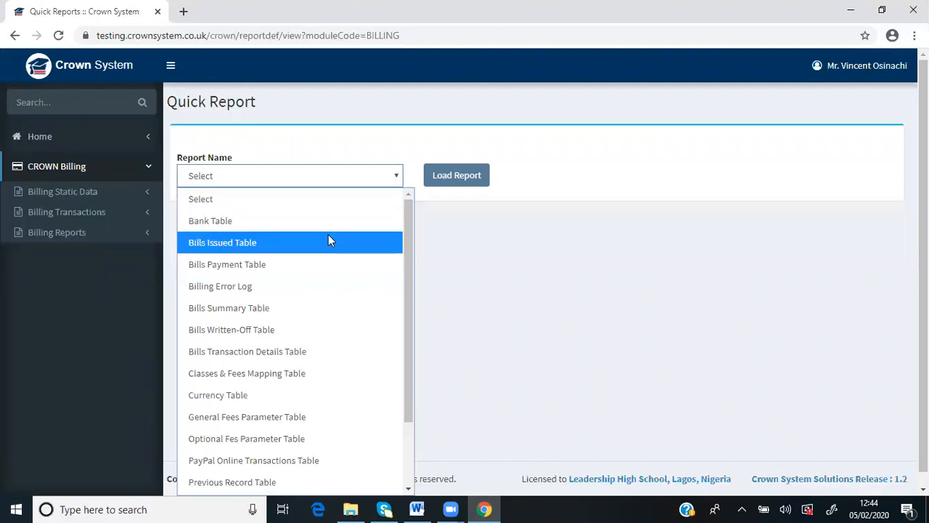
click(281, 221)
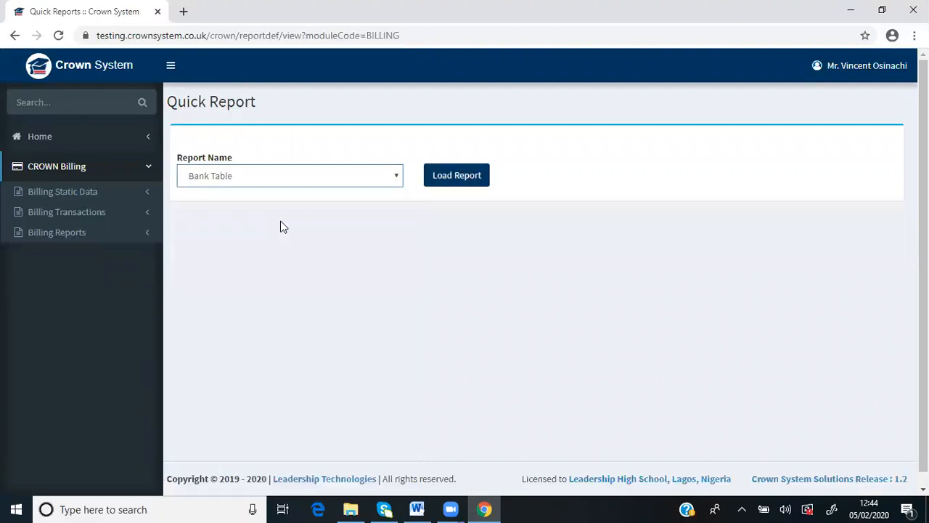
click(444, 179)
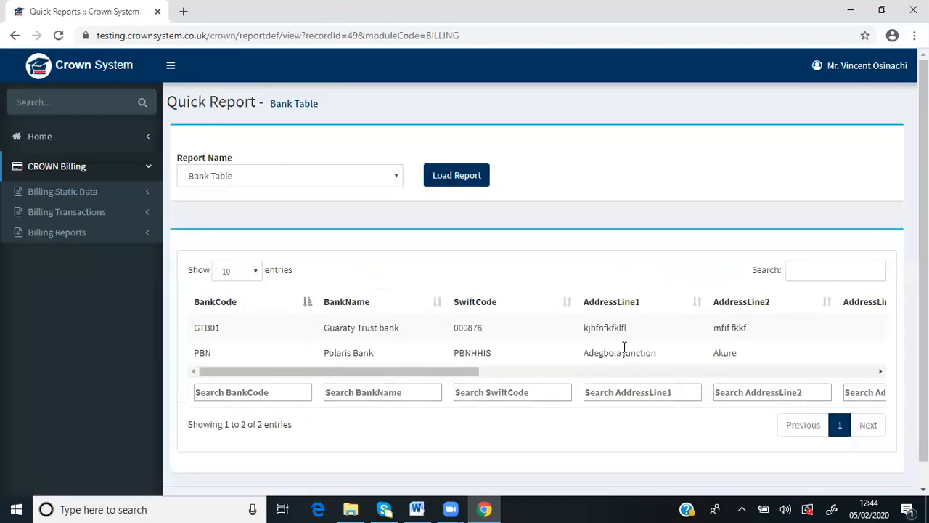
scroll(738, 395, down, 1)
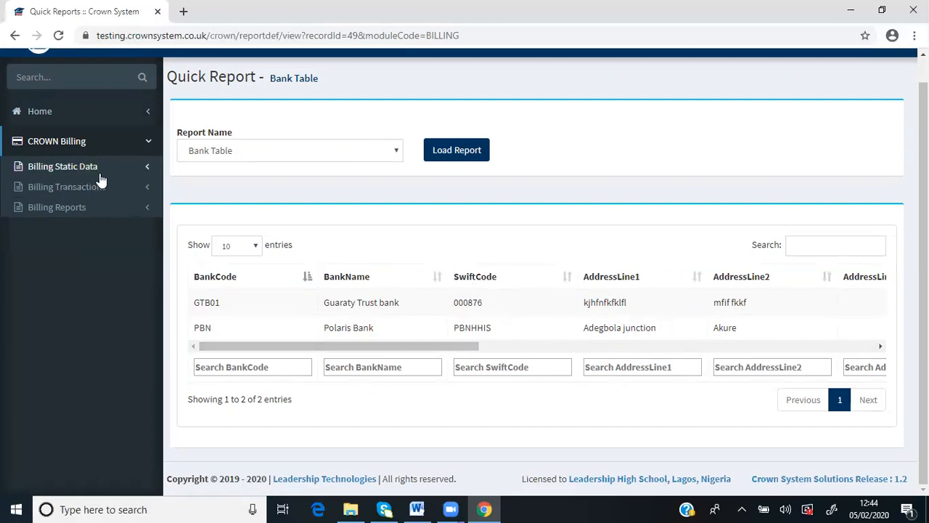
Step: Reopen Quick Report and go on to the Currency report page in the billing reports
click(127, 209)
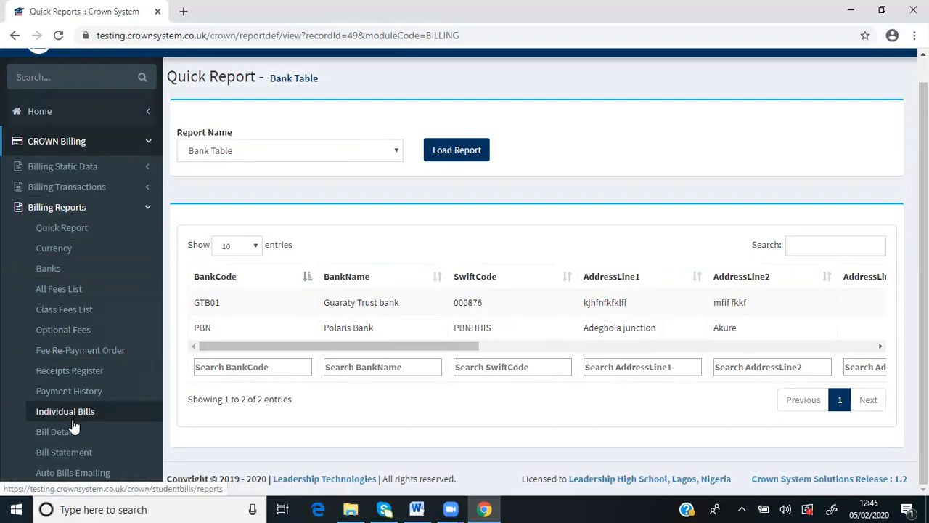
click(53, 236)
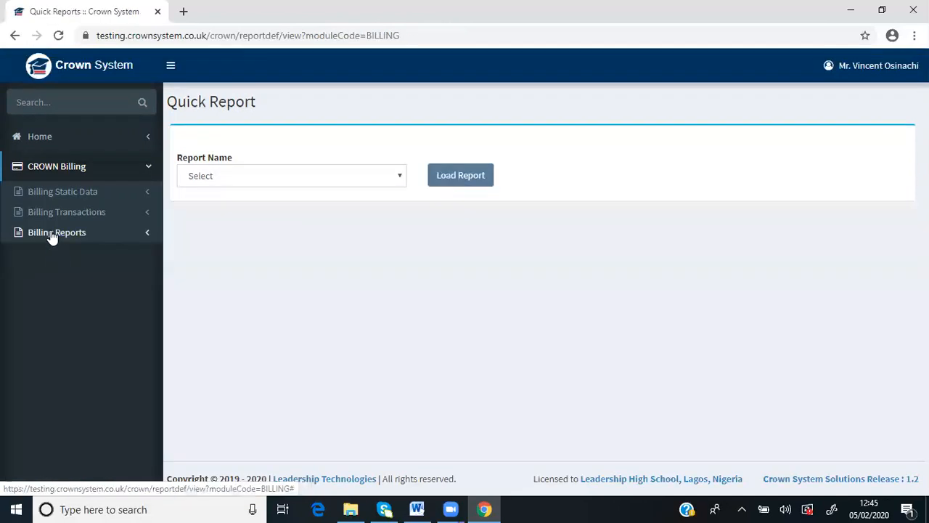
click(53, 236)
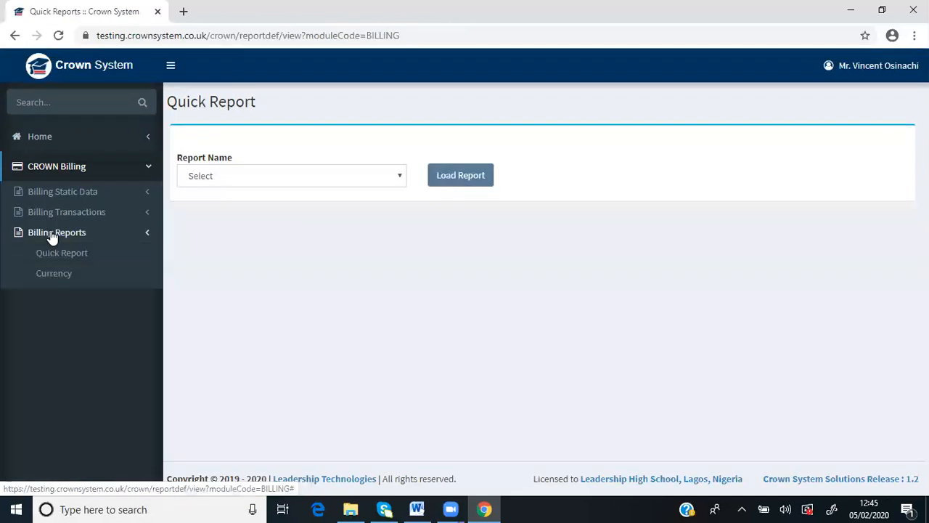
click(54, 278)
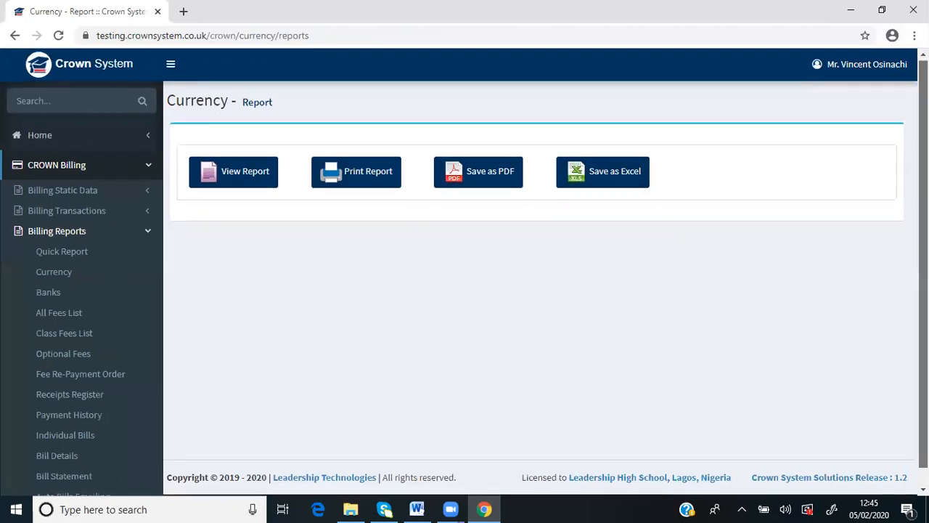
Step: Open Auto Bills Emailing and examine the options for sending bills by class and by student
scroll(237, 448, down, 1)
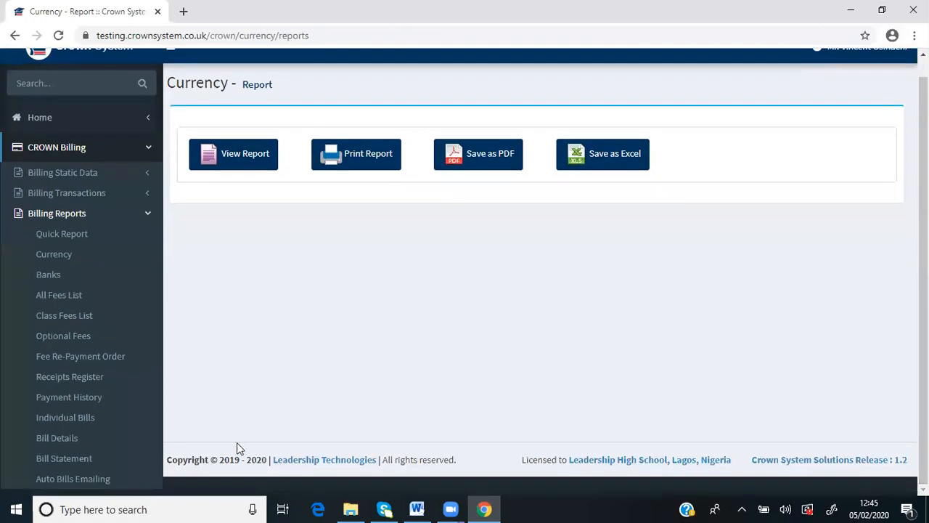
click(54, 480)
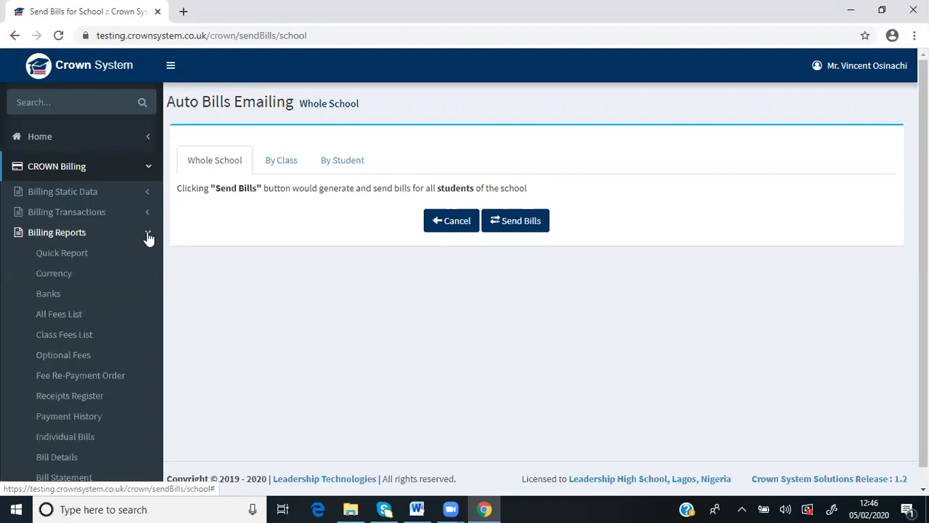
scroll(923, 261, down, 1)
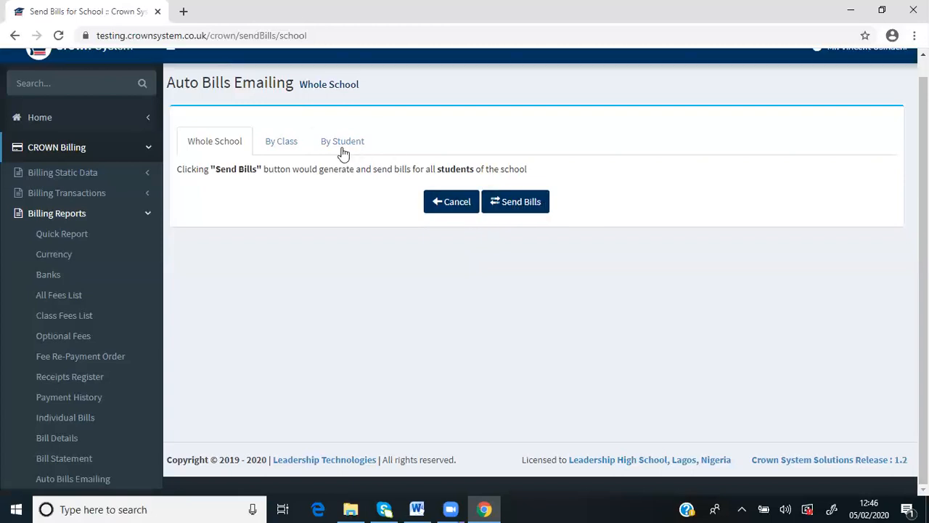
click(283, 143)
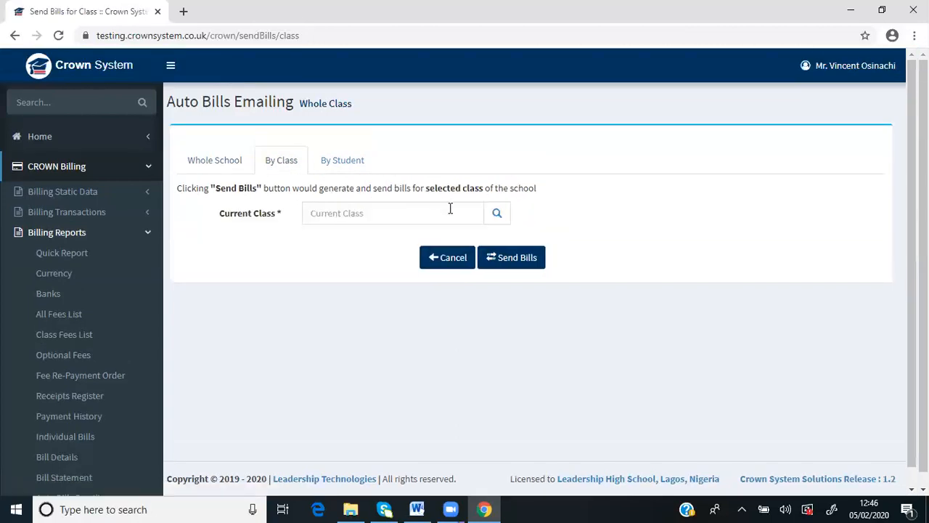
click(504, 217)
click(341, 161)
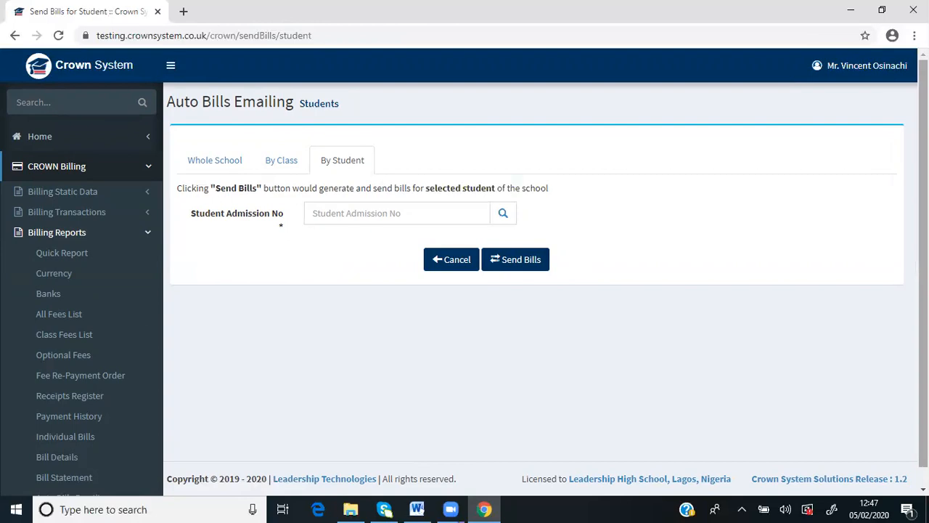
scroll(311, 290, down, 1)
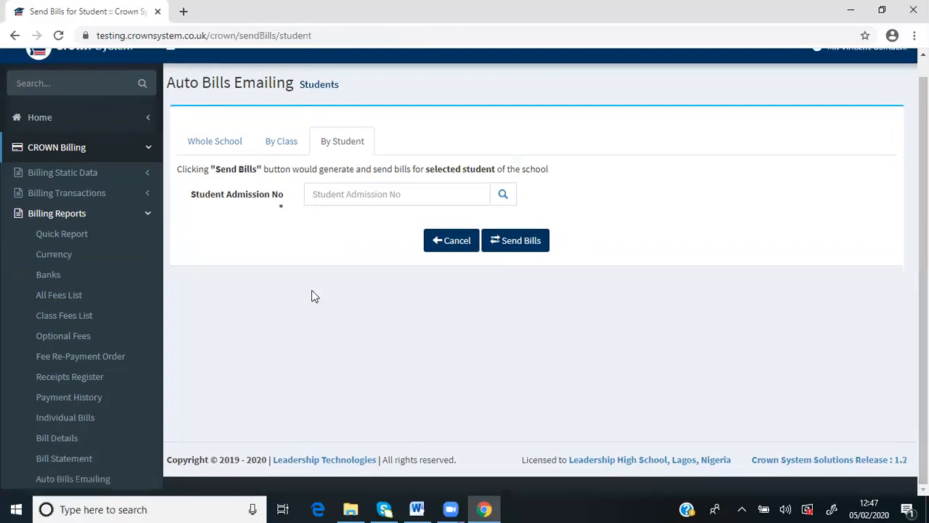
Step: Collapse the billing reports list, log out of the system and minimise the browser window
click(146, 215)
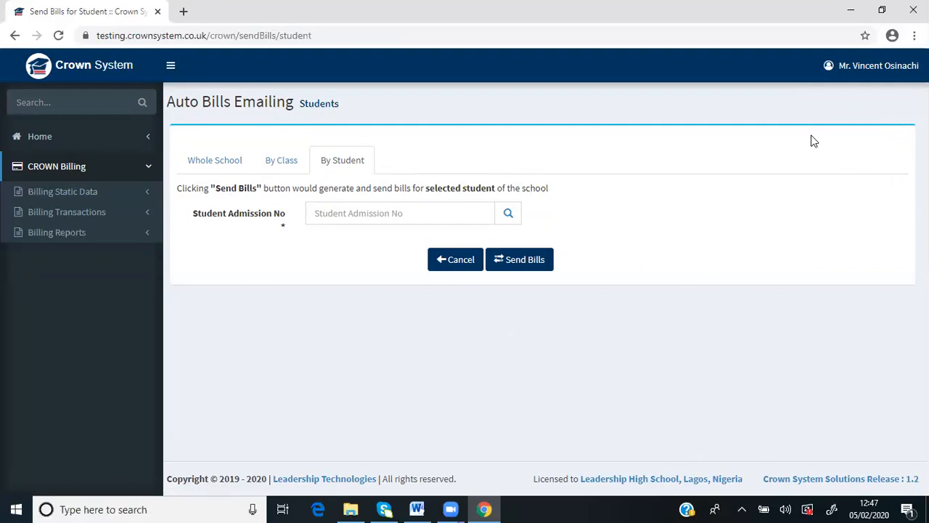
click(888, 67)
click(898, 222)
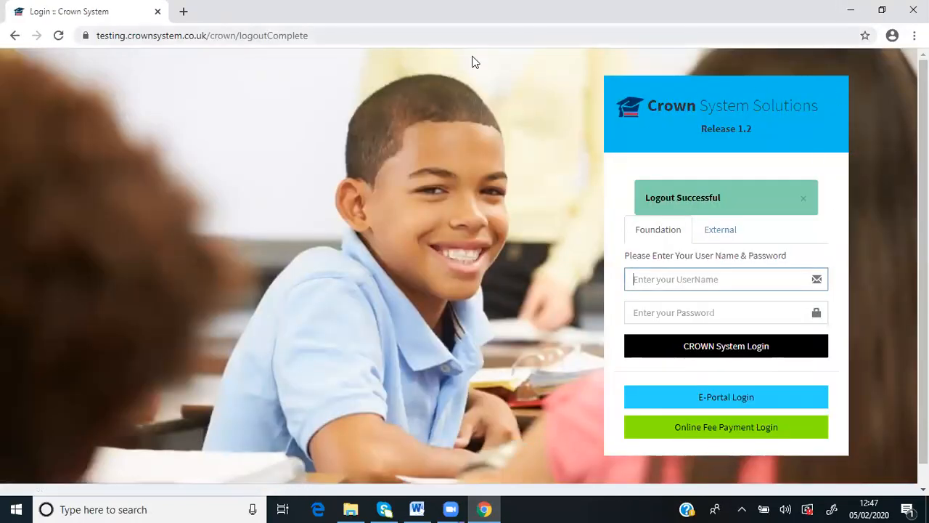
click(852, 11)
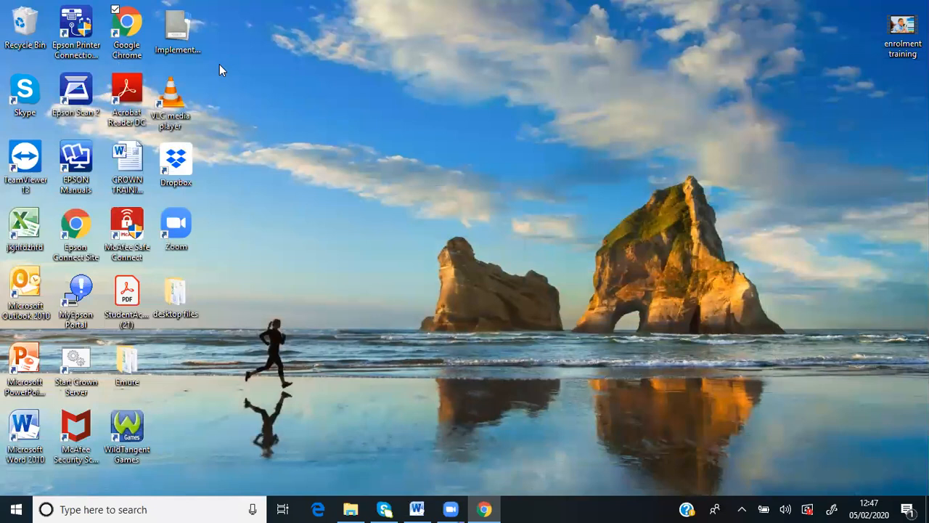